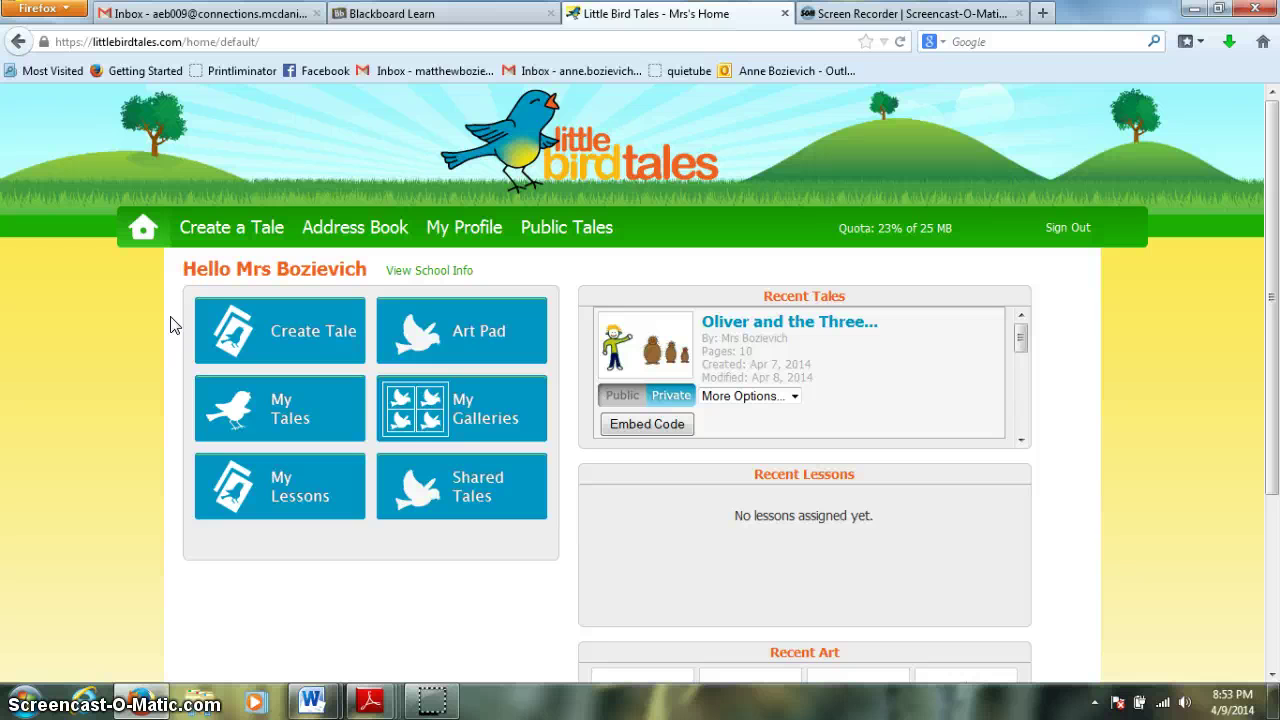
# Create a new tale and replace the default title with 'Oliver and the Three Porcupines'
pyautogui.click(276, 346)
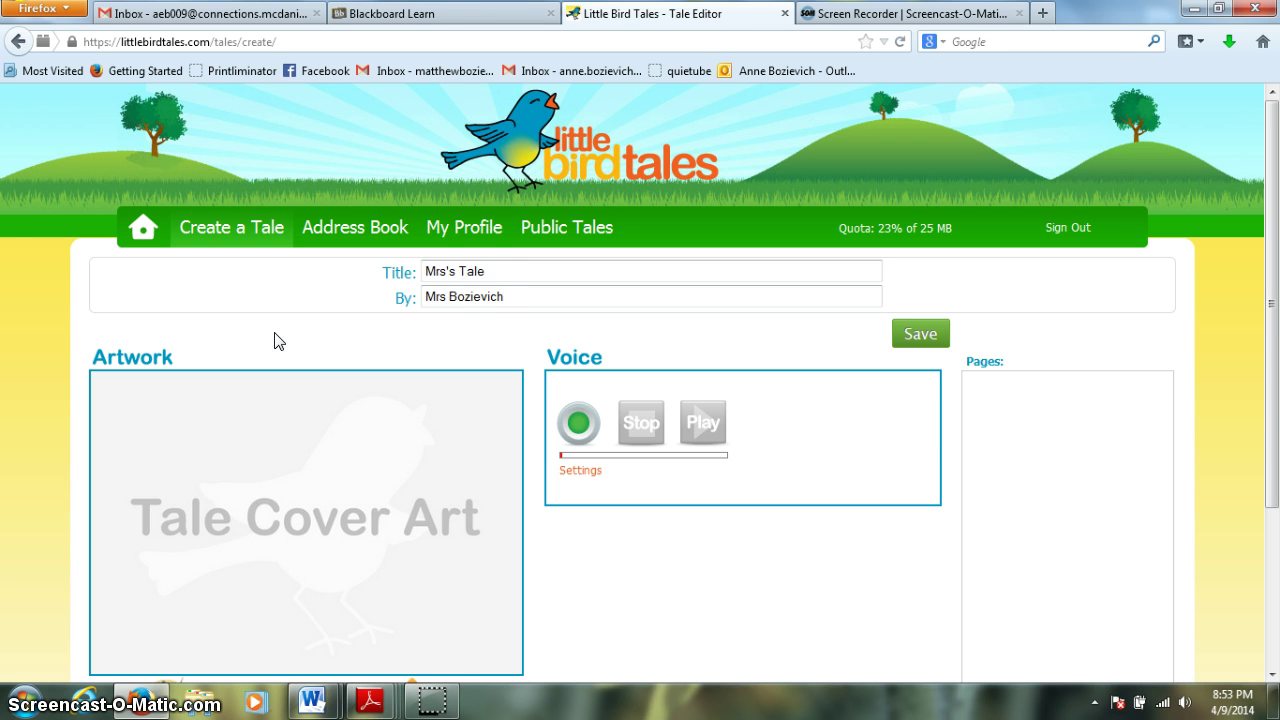
pyautogui.click(463, 298)
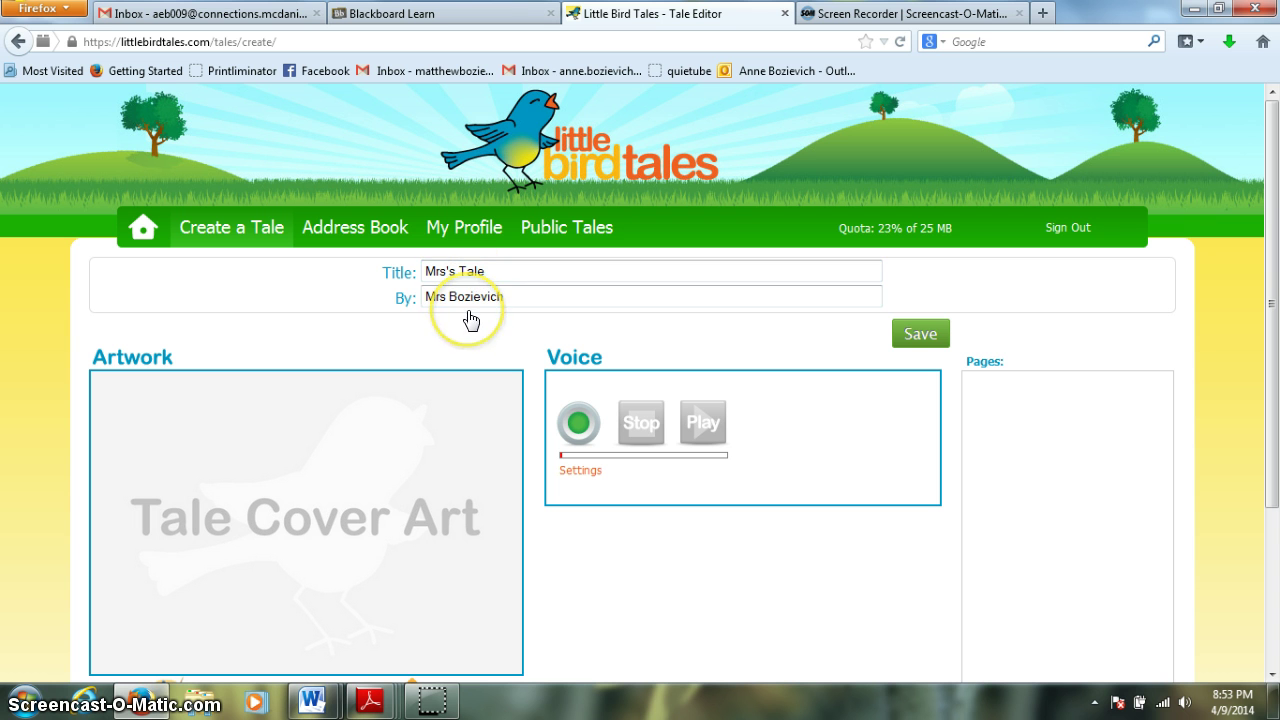
pyautogui.click(512, 273)
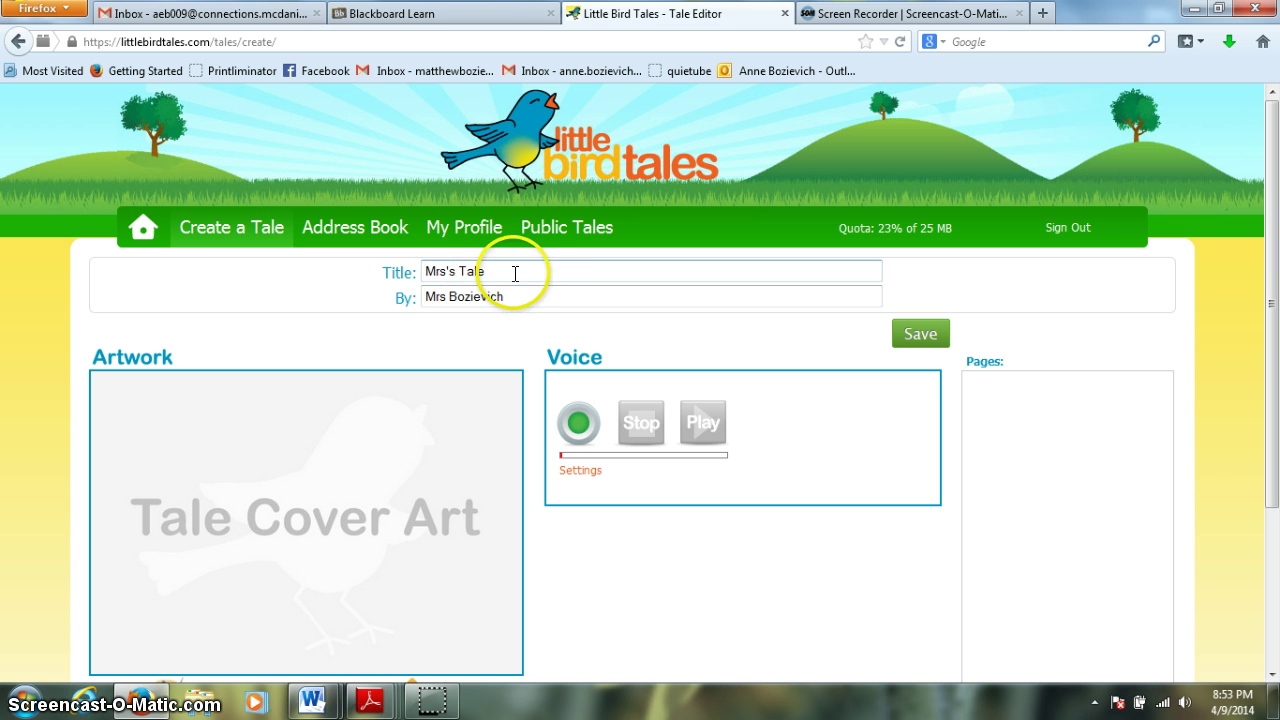
pyautogui.press('BackSpace')
pyautogui.press('BackSpace')
pyautogui.press('BackSpace')
pyautogui.press('BackSpace')
pyautogui.press('BackSpace')
pyautogui.press('BackSpace')
pyautogui.press('BackSpace')
pyautogui.press('BackSpace')
pyautogui.press('BackSpace')
pyautogui.press('BackSpace')
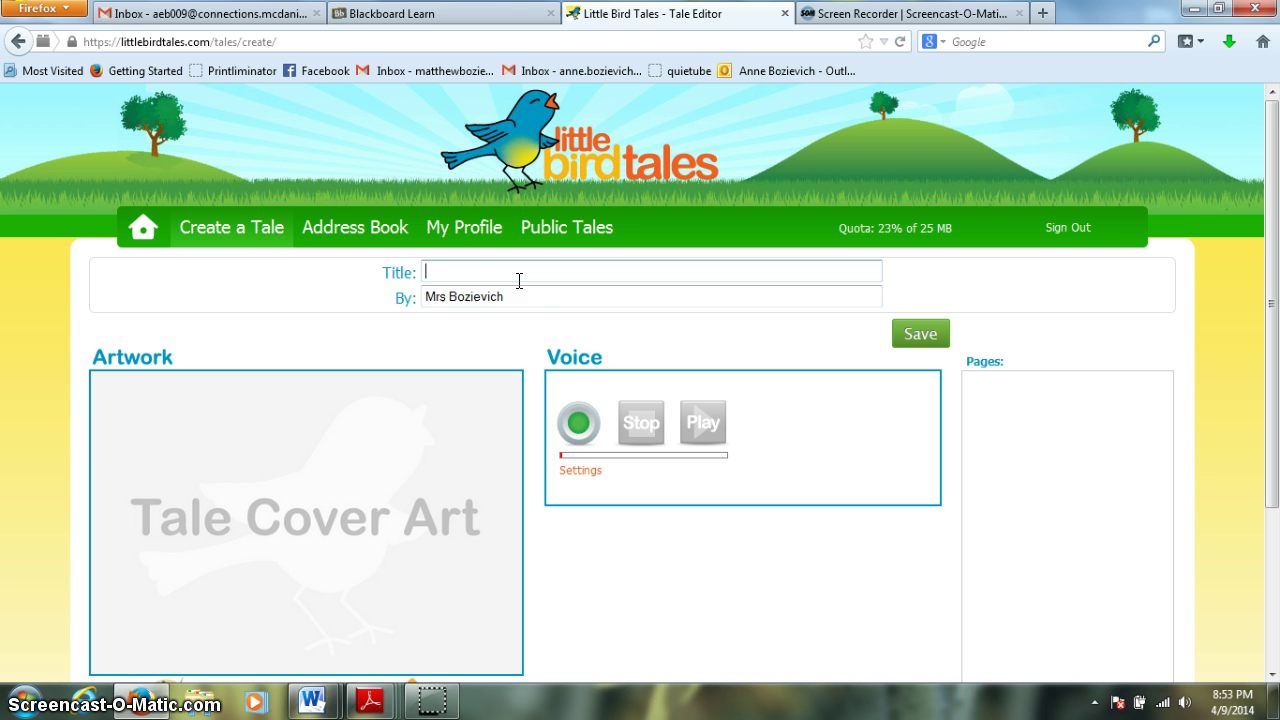
pyautogui.write('Oliver and the Three Porcupines')
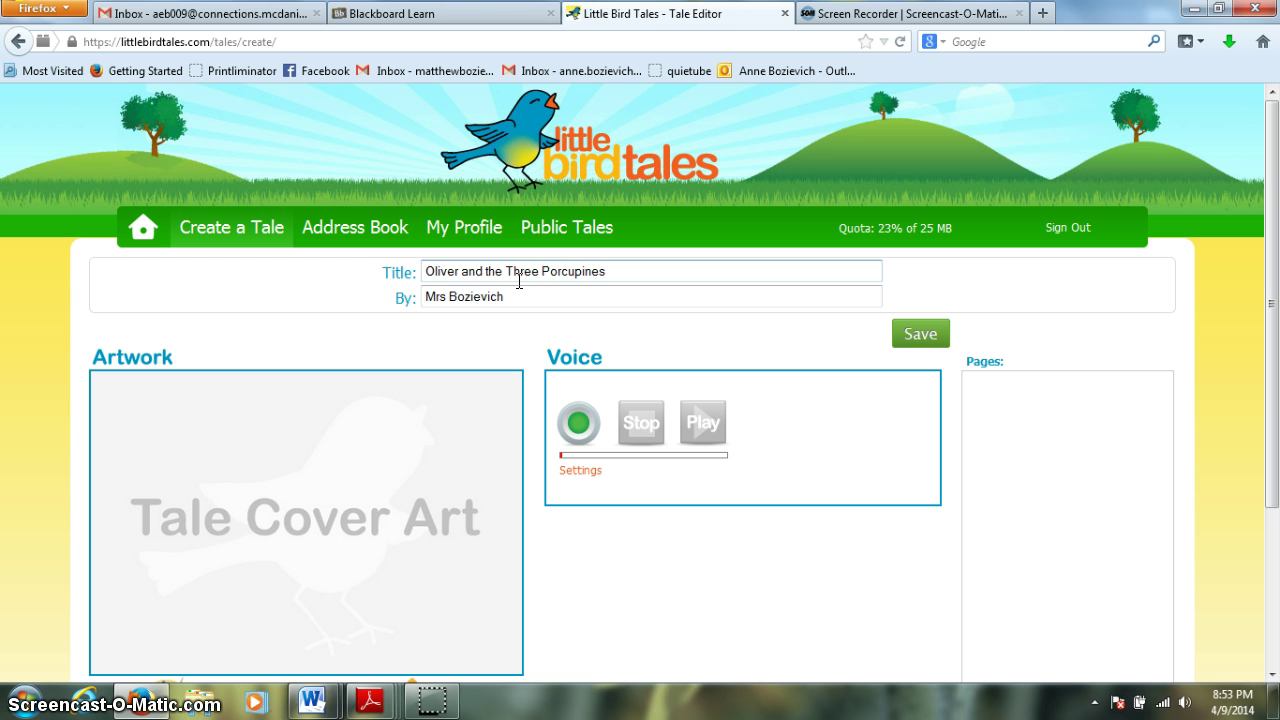
# Check that the By field shows the teacher's name as author
pyautogui.click(549, 292)
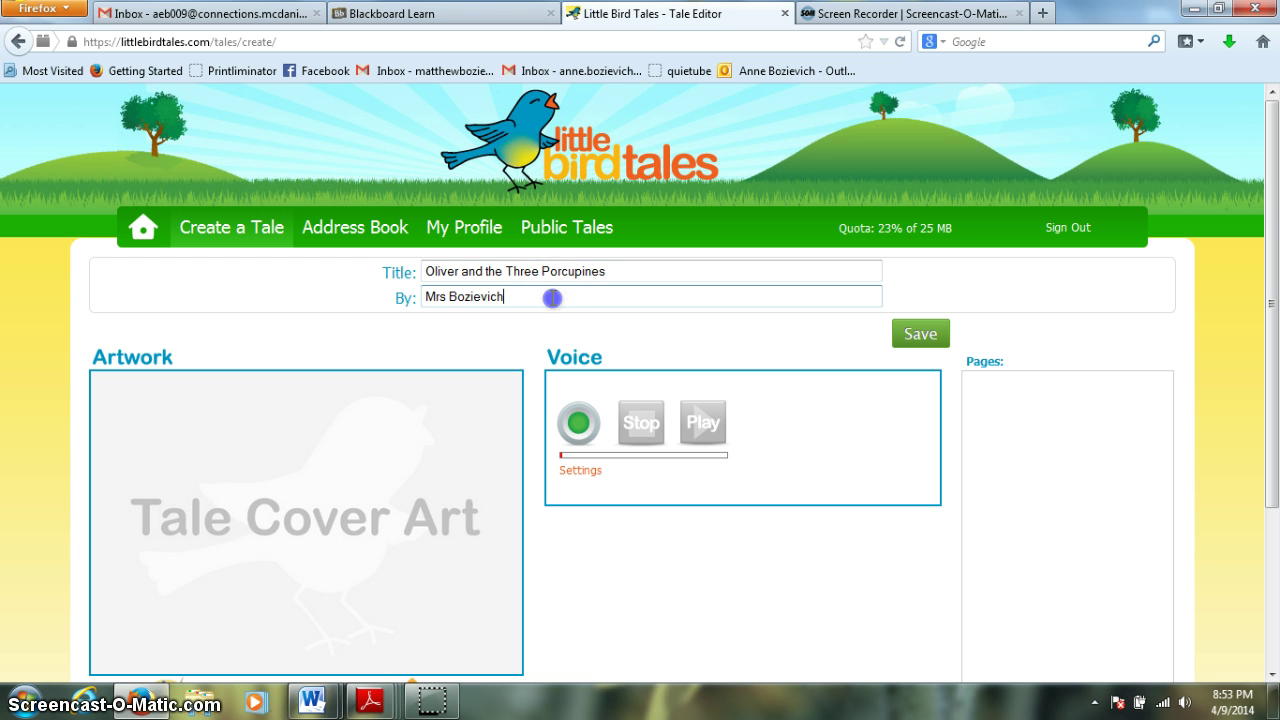
pyautogui.click(529, 303)
pyautogui.click(603, 301)
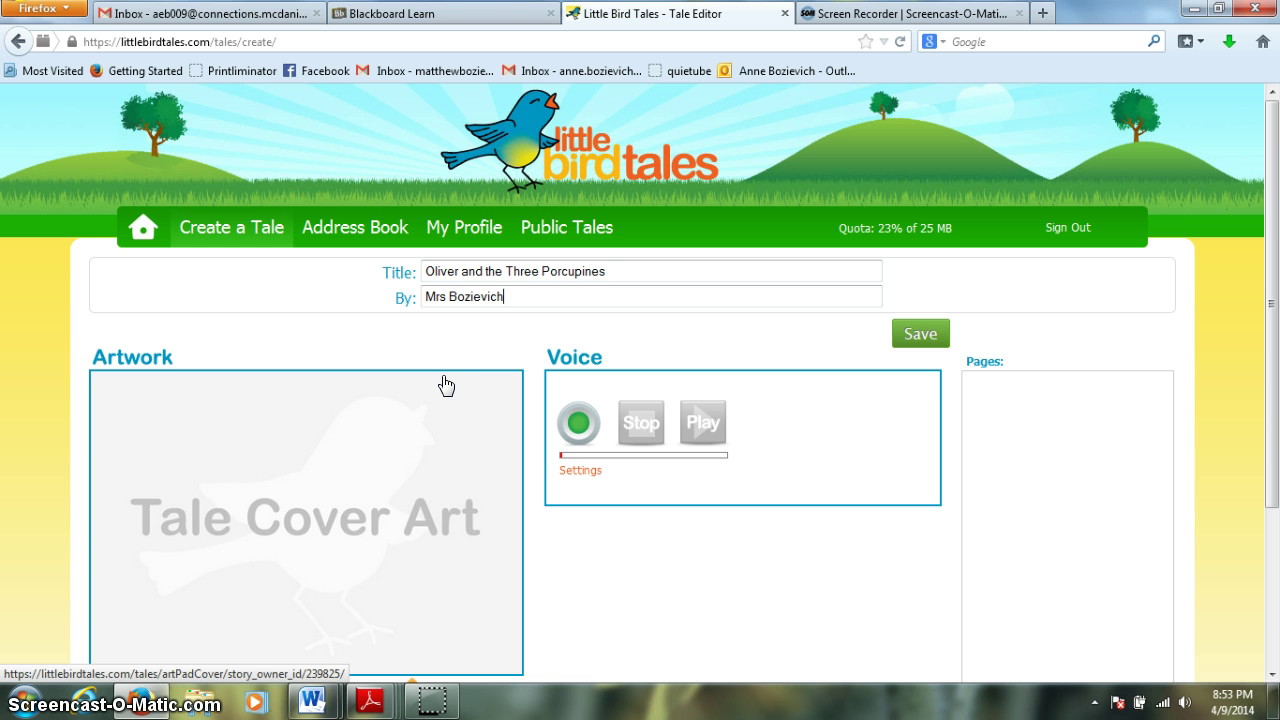
pyautogui.scroll(-2, 445, 390)
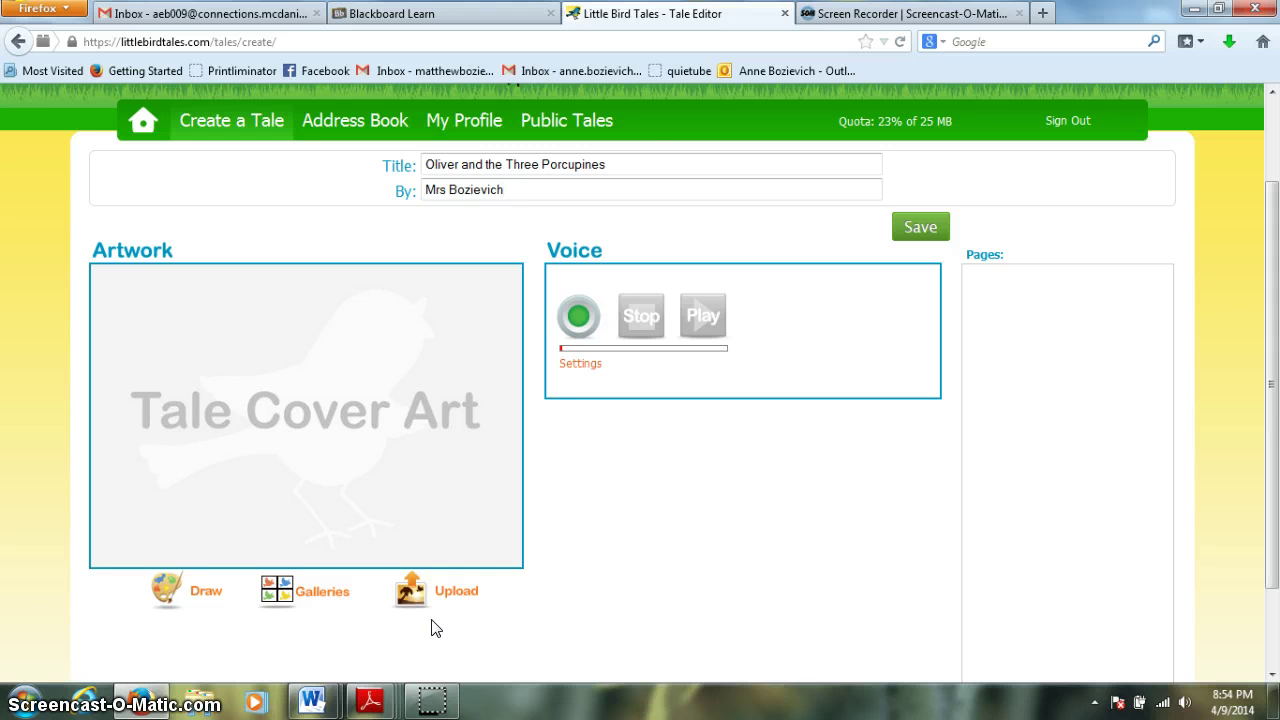
# Open the Art Pad from Draw under the Artwork box for the cover picture
pyautogui.click(168, 590)
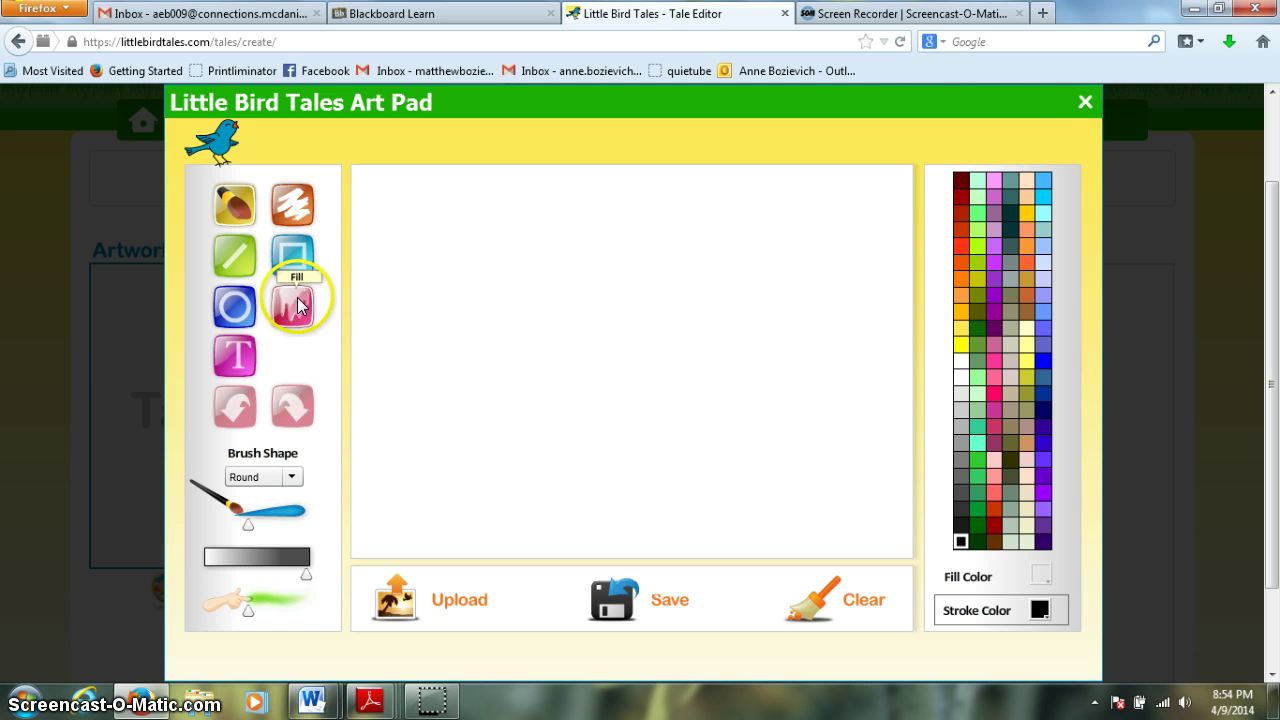
# Try the Brush and Text tools, keep the Round brush shape and adjust brush size
pyautogui.click(374, 376)
pyautogui.click(231, 208)
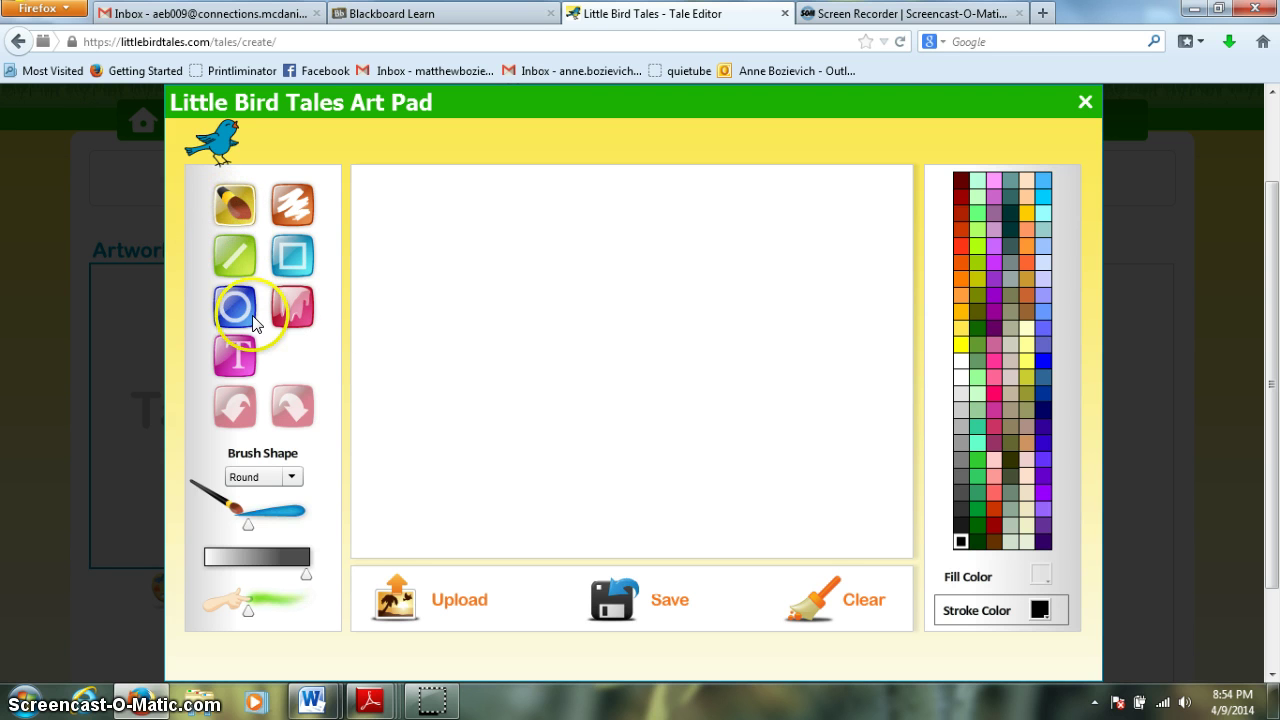
pyautogui.click(230, 350)
pyautogui.click(258, 484)
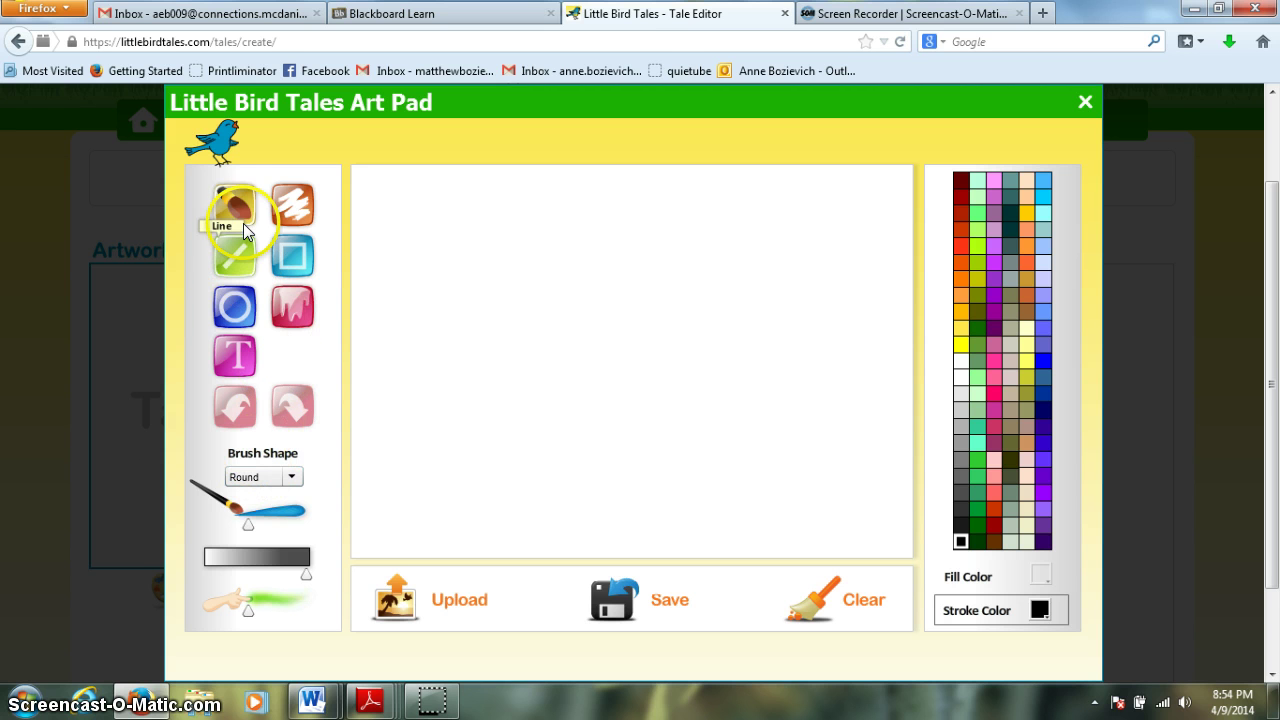
pyautogui.click(270, 510)
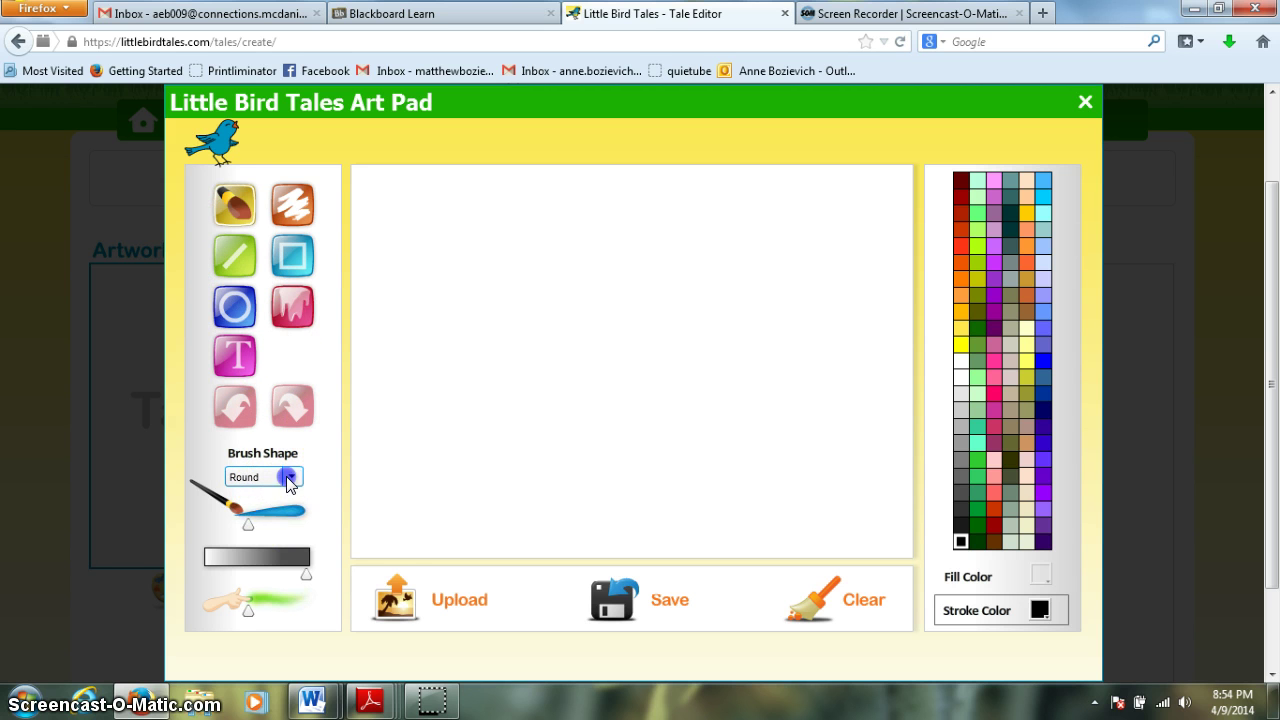
pyautogui.click(290, 478)
pyautogui.moveTo(289, 488)
pyautogui.mouseDown()
pyautogui.moveTo(290, 548)
pyautogui.moveTo(305, 570)
pyautogui.mouseUp()
pyautogui.click(371, 509)
pyautogui.moveTo(240, 512); pyautogui.dragTo(267, 535)
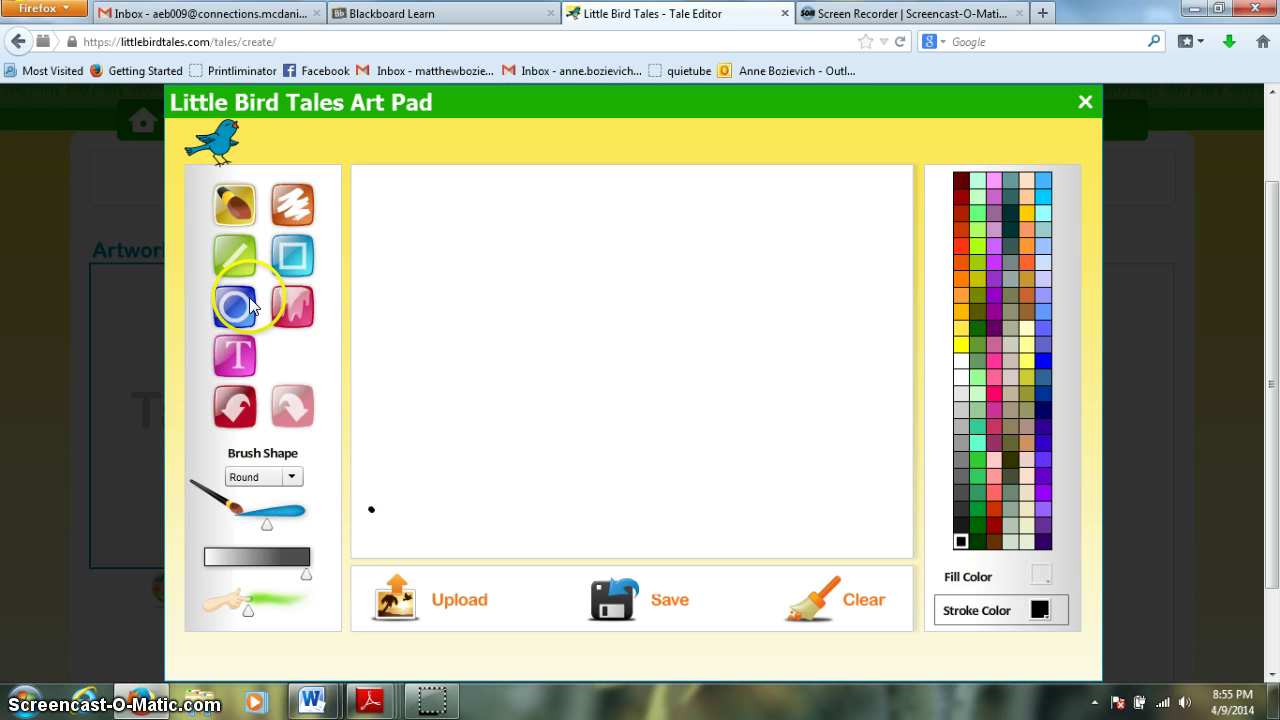
# Try the Square tool and test Undo and Redo on the canvas
pyautogui.click(298, 262)
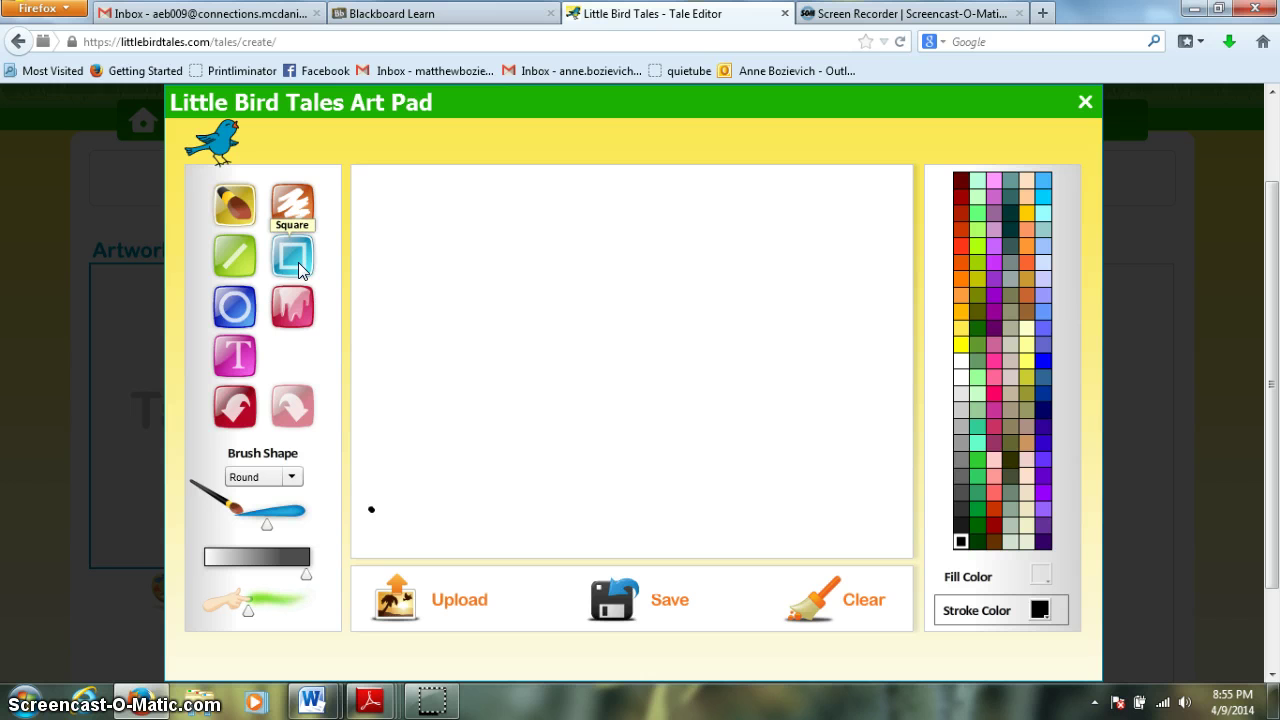
pyautogui.click(298, 262)
pyautogui.click(236, 410)
pyautogui.click(300, 406)
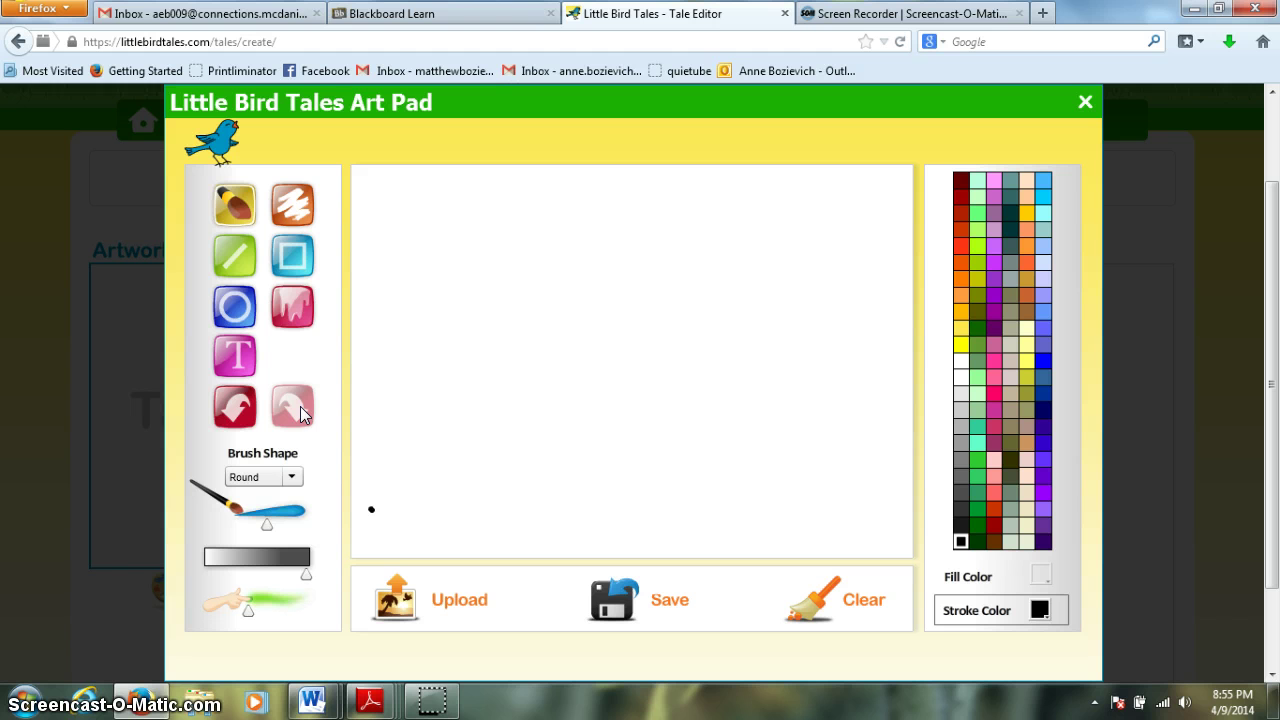
pyautogui.click(299, 406)
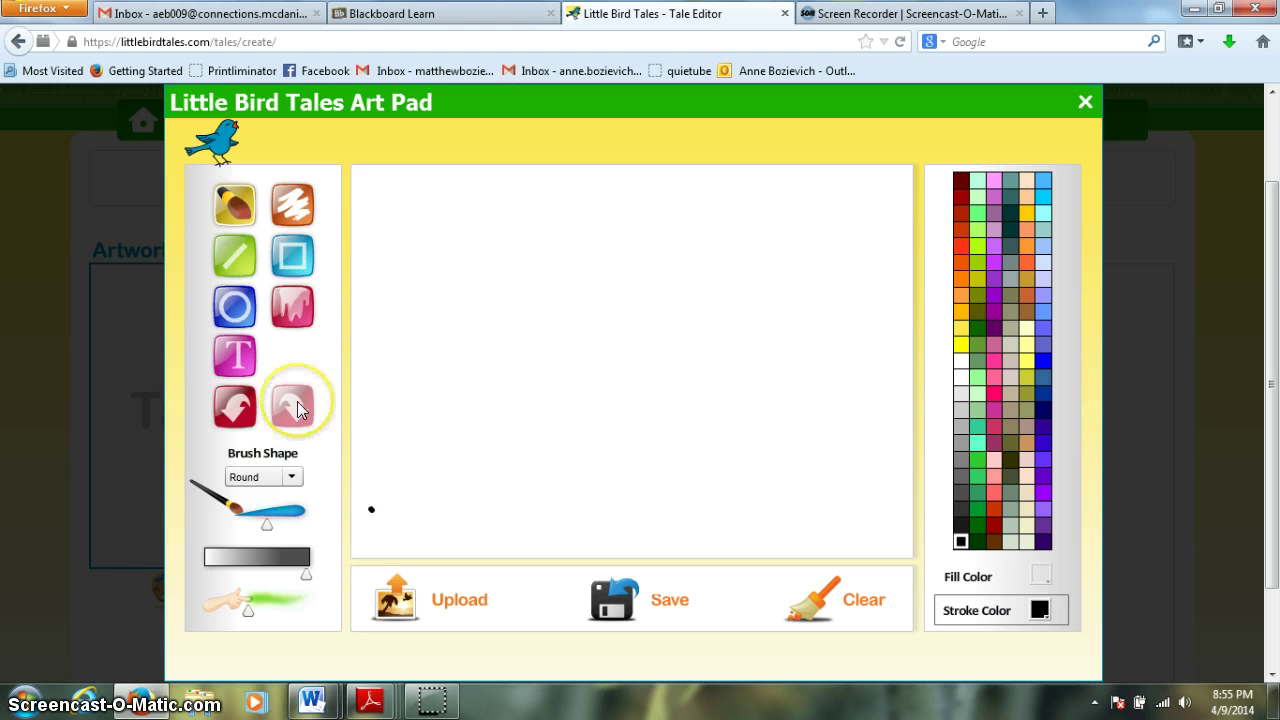
pyautogui.click(291, 404)
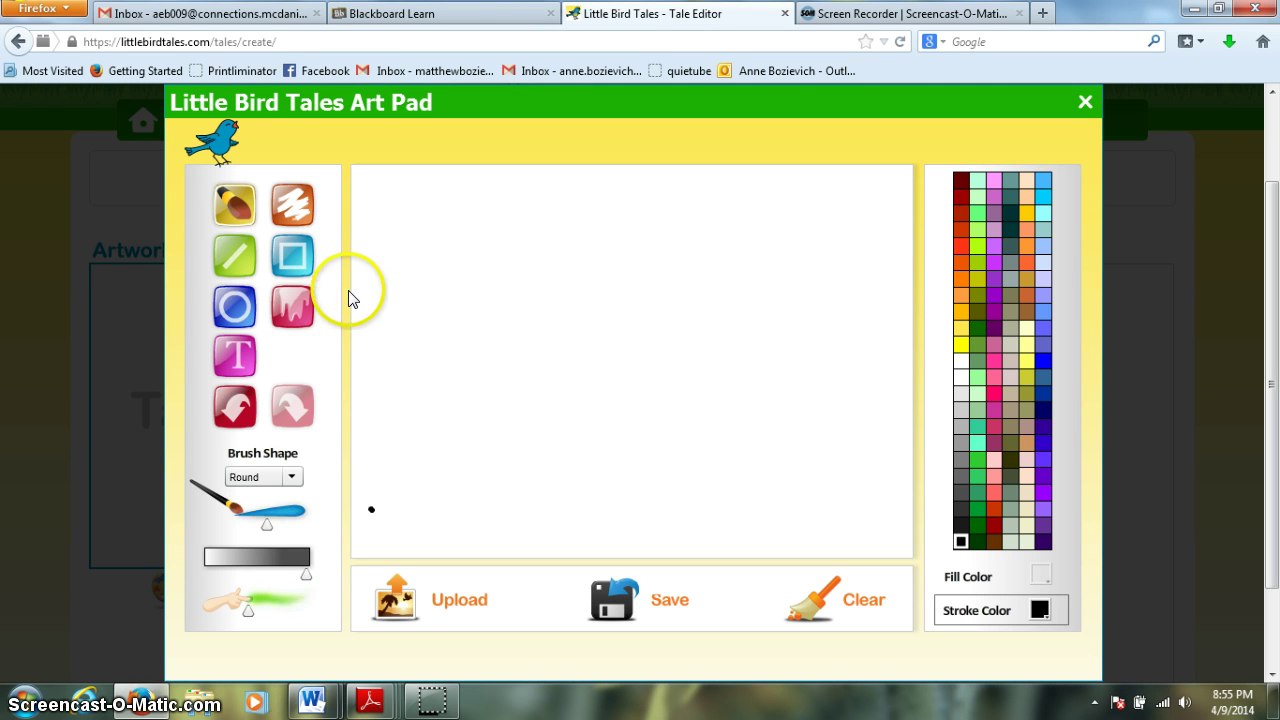
# Undo a test black circle, then draw a tan oval head and larger oval body
pyautogui.click(242, 302)
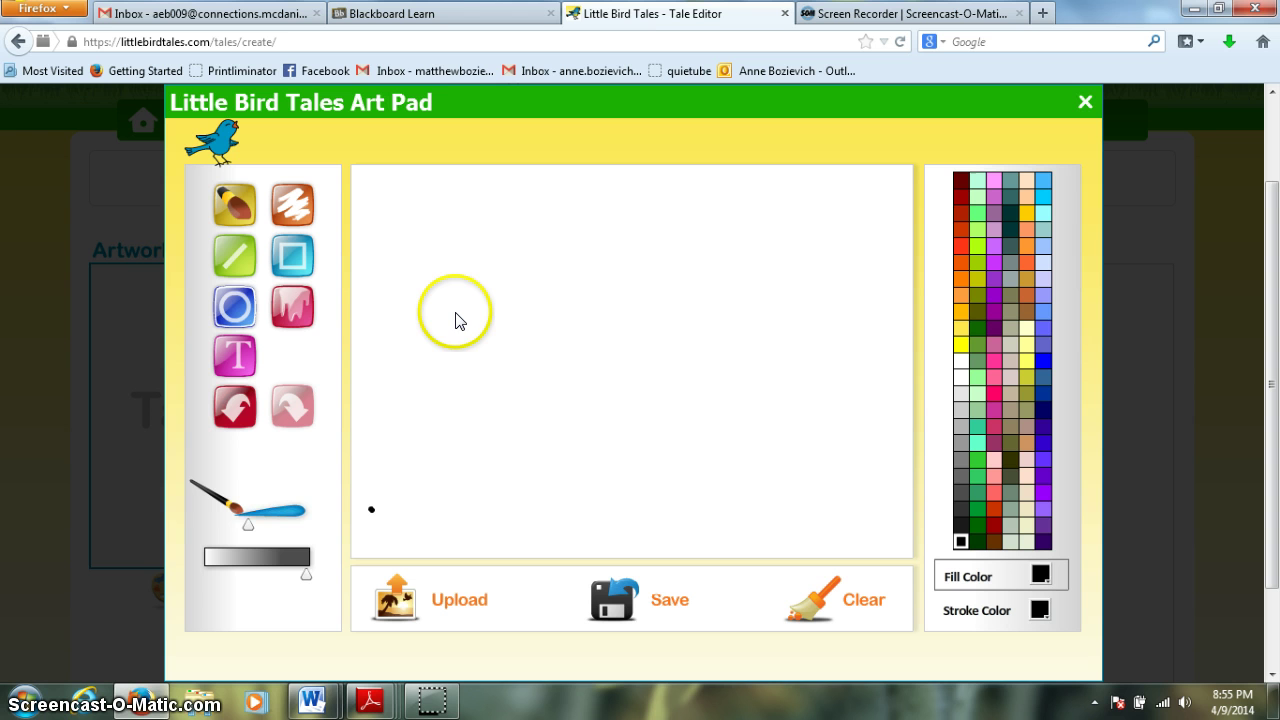
pyautogui.moveTo(455, 303); pyautogui.dragTo(519, 374)
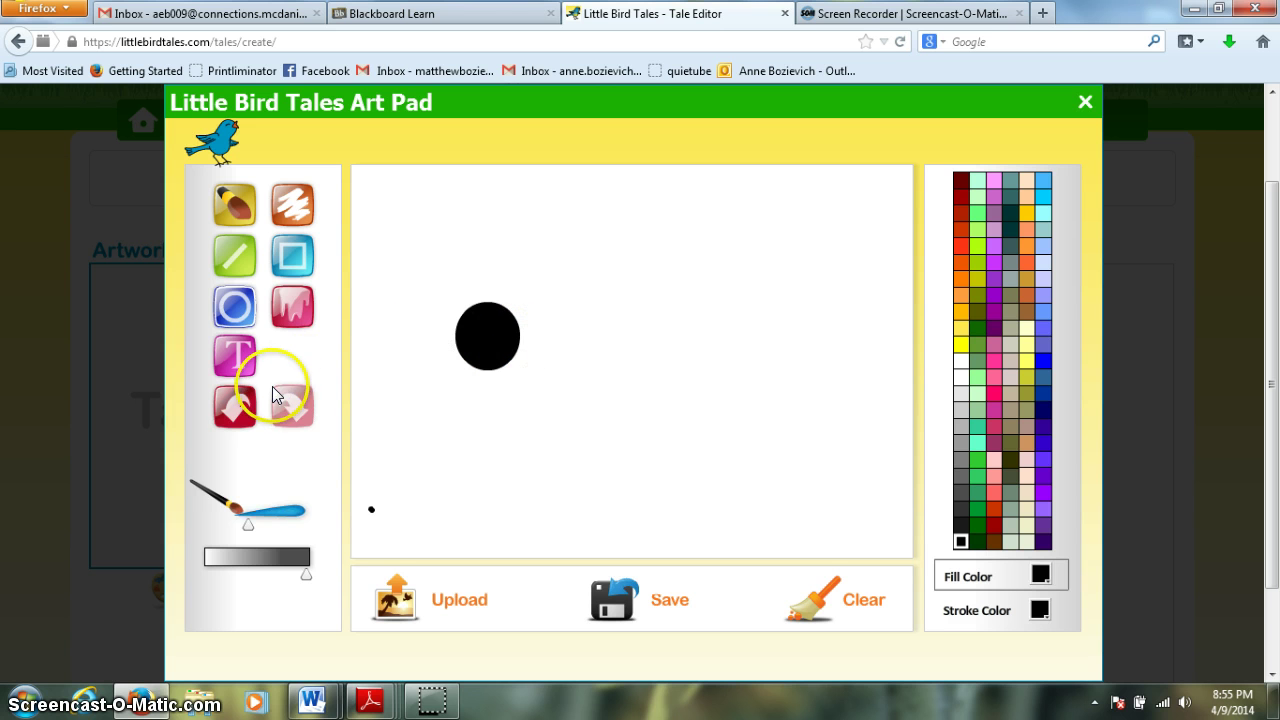
pyautogui.click(243, 410)
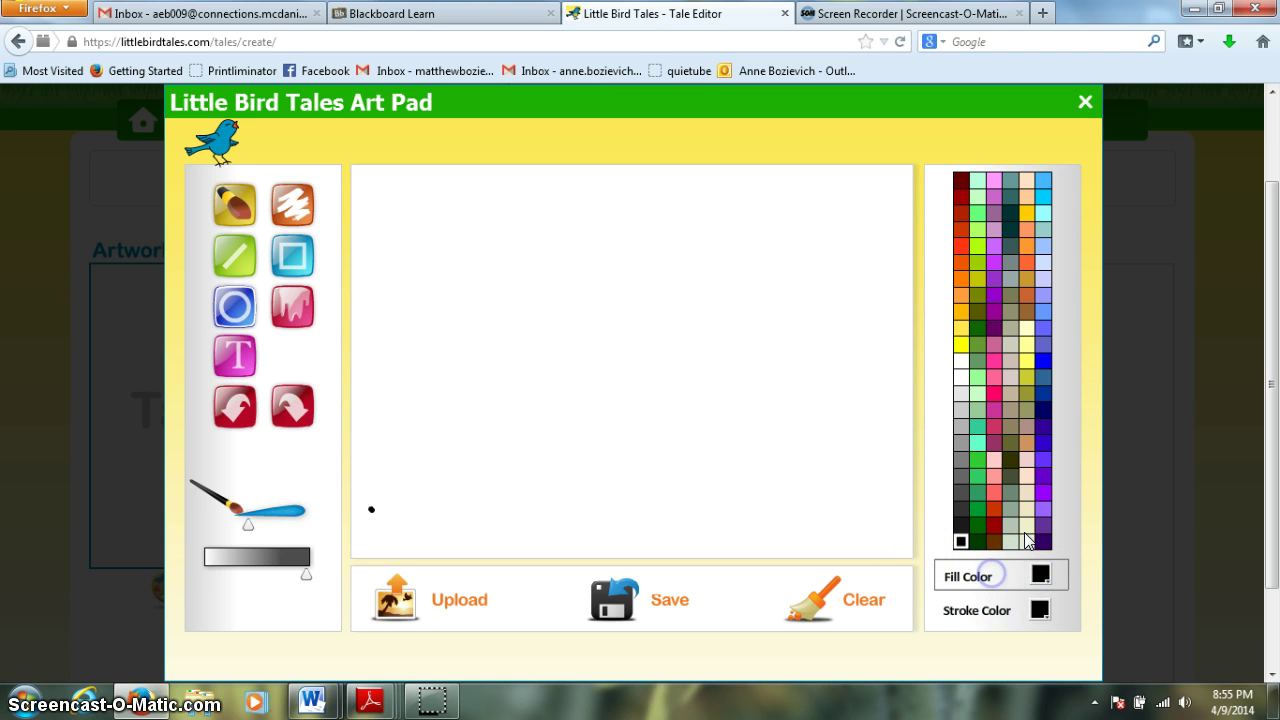
pyautogui.click(1028, 495)
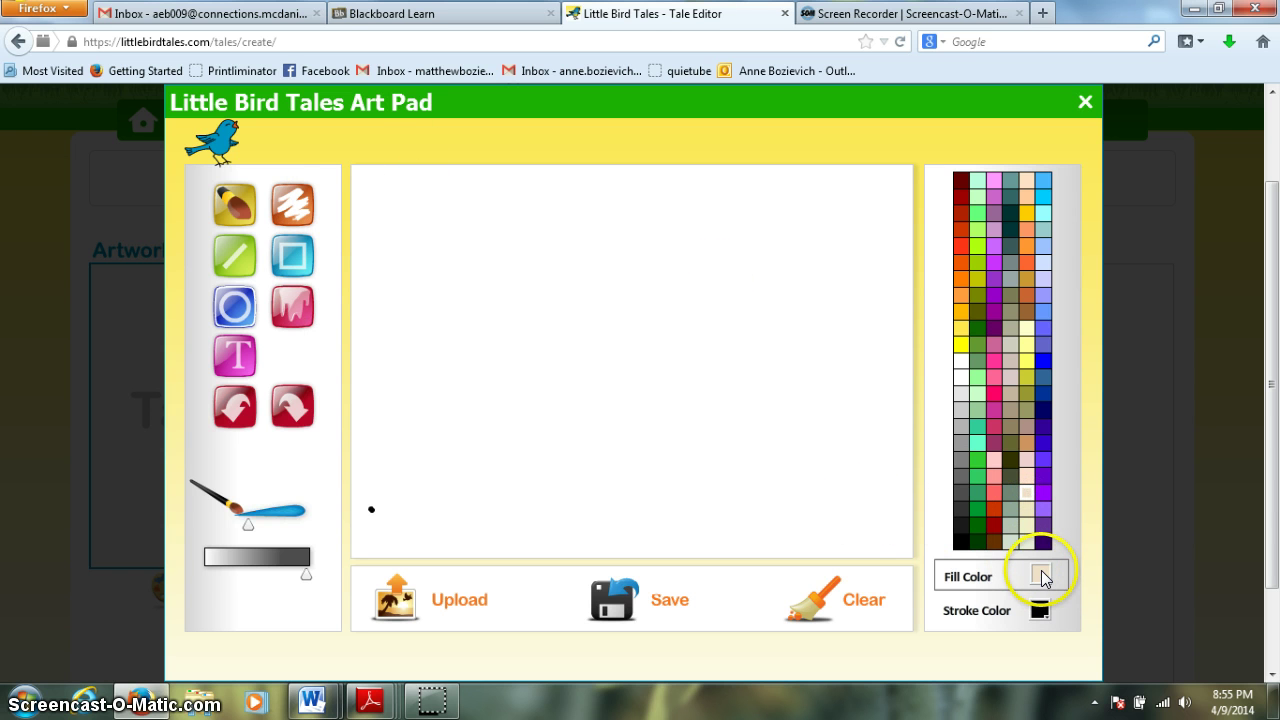
pyautogui.click(1029, 440)
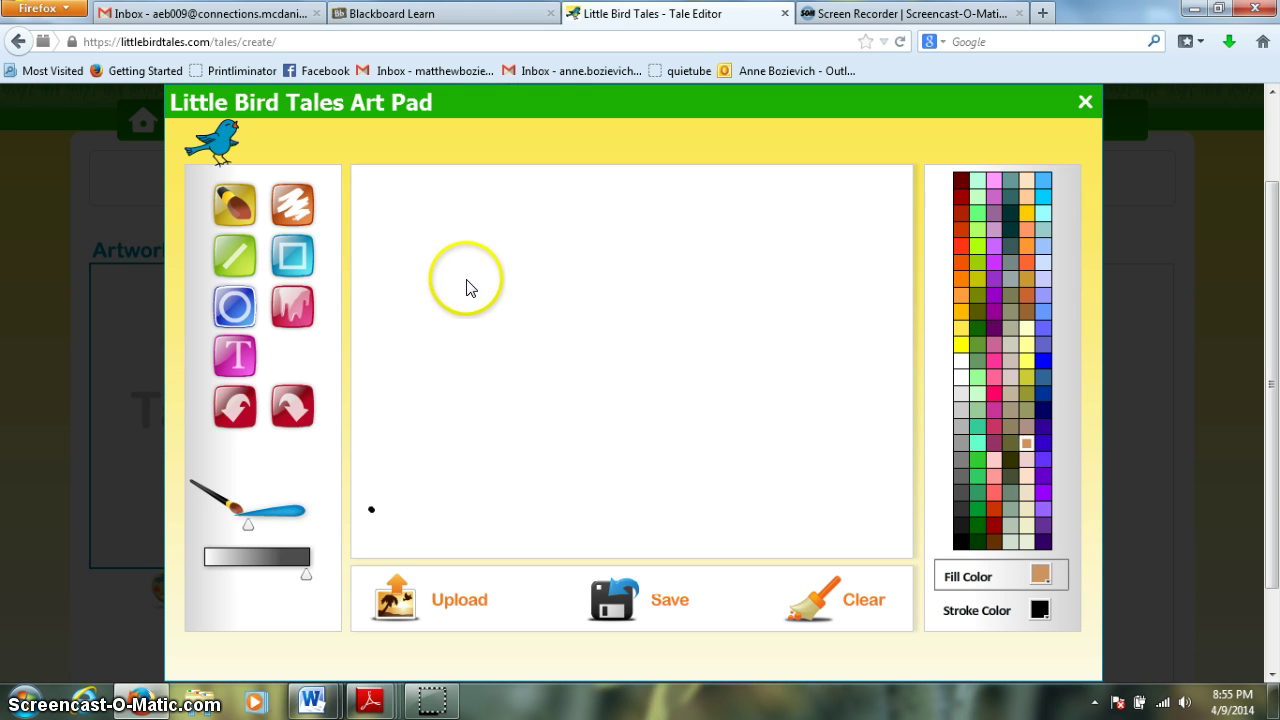
pyautogui.moveTo(462, 280); pyautogui.dragTo(540, 358)
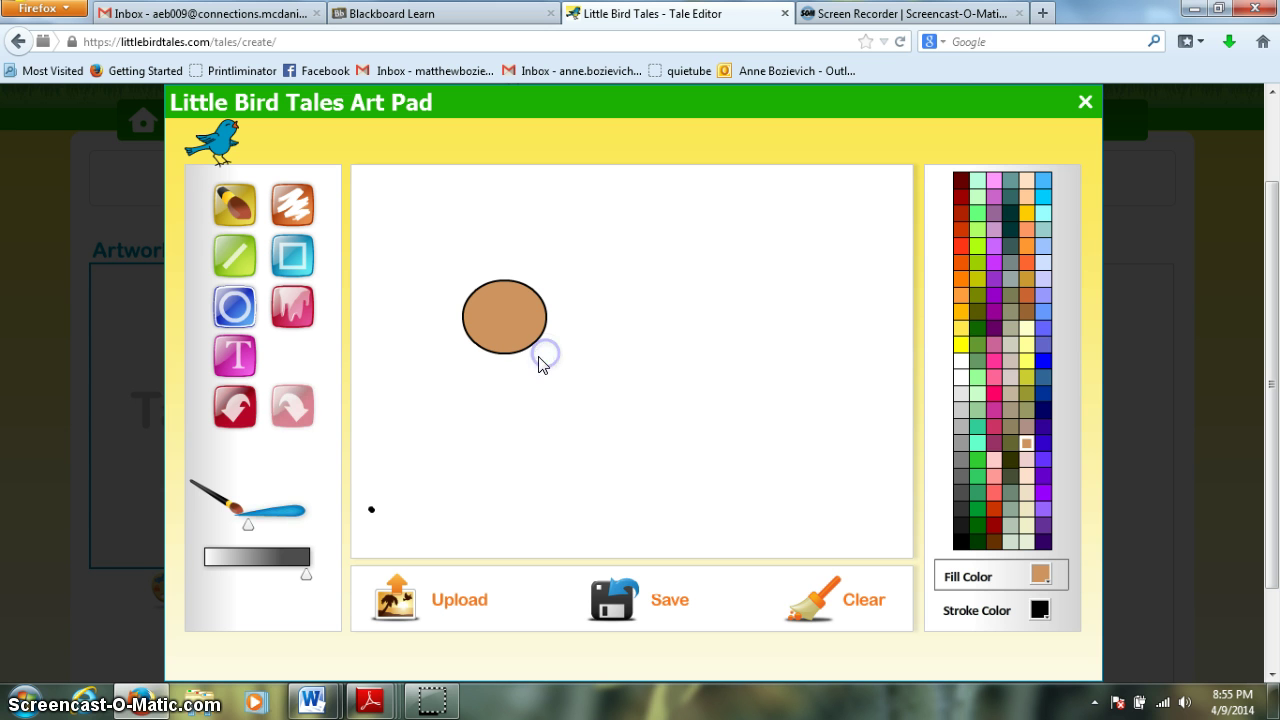
pyautogui.moveTo(457, 352); pyautogui.dragTo(562, 484)
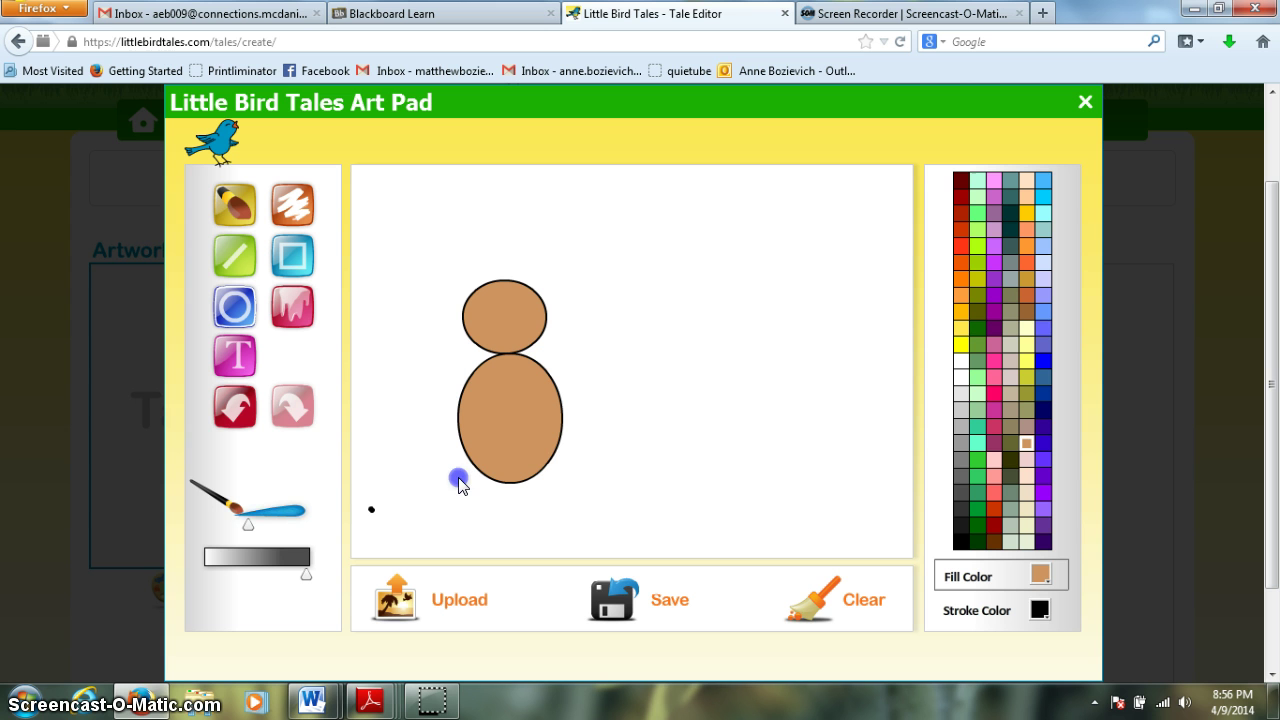
# Draw two small tan oval feet under the body, redrawing the misplaced second foot
pyautogui.moveTo(457, 479); pyautogui.dragTo(514, 501)
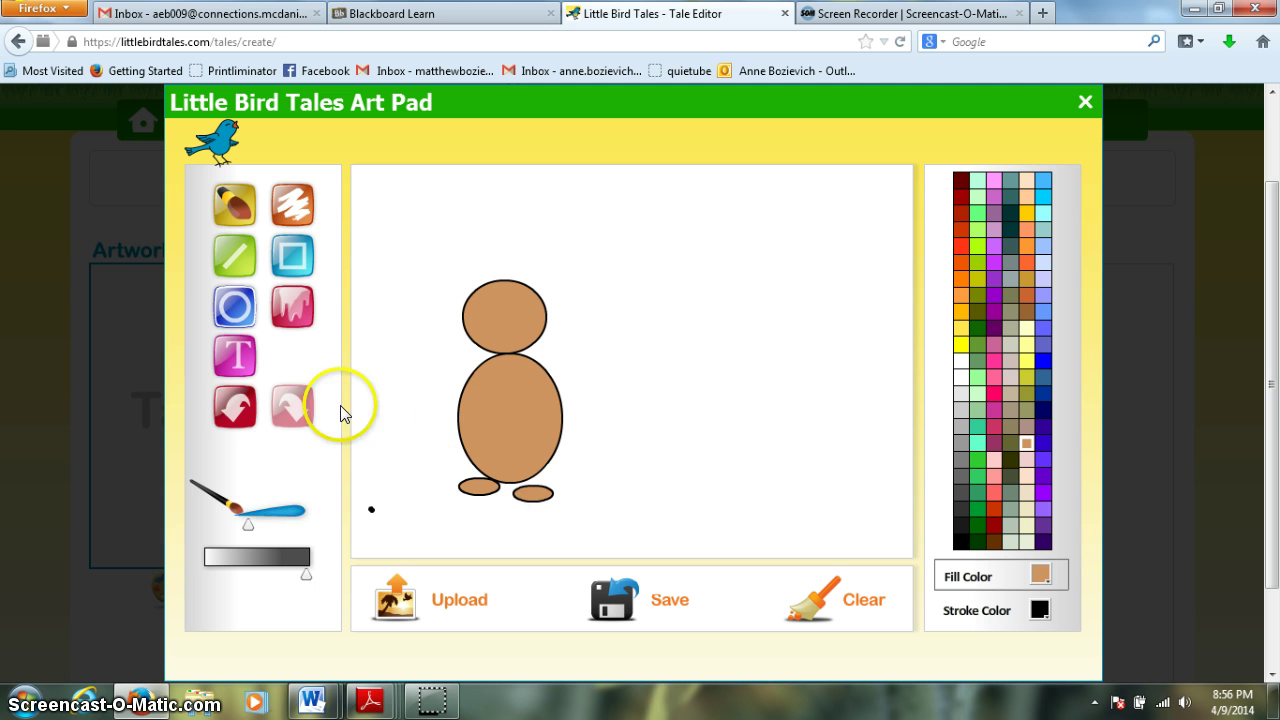
pyautogui.click(236, 405)
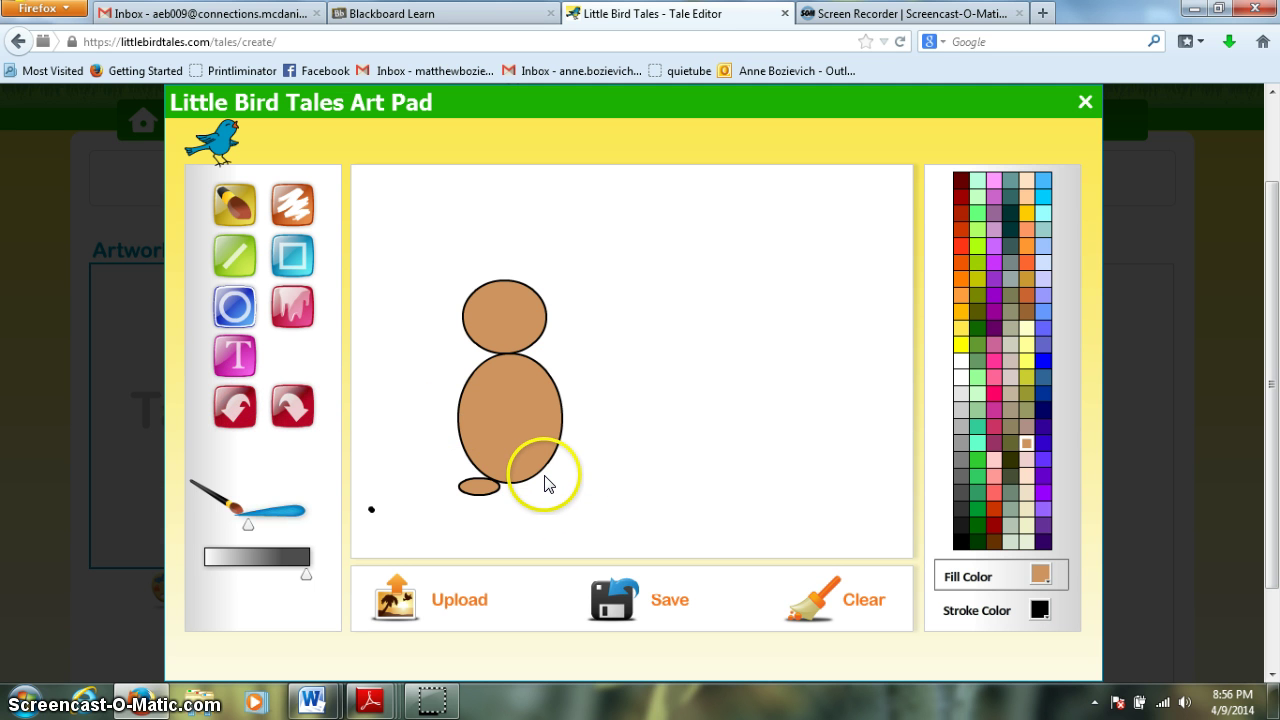
pyautogui.moveTo(545, 491); pyautogui.dragTo(505, 483)
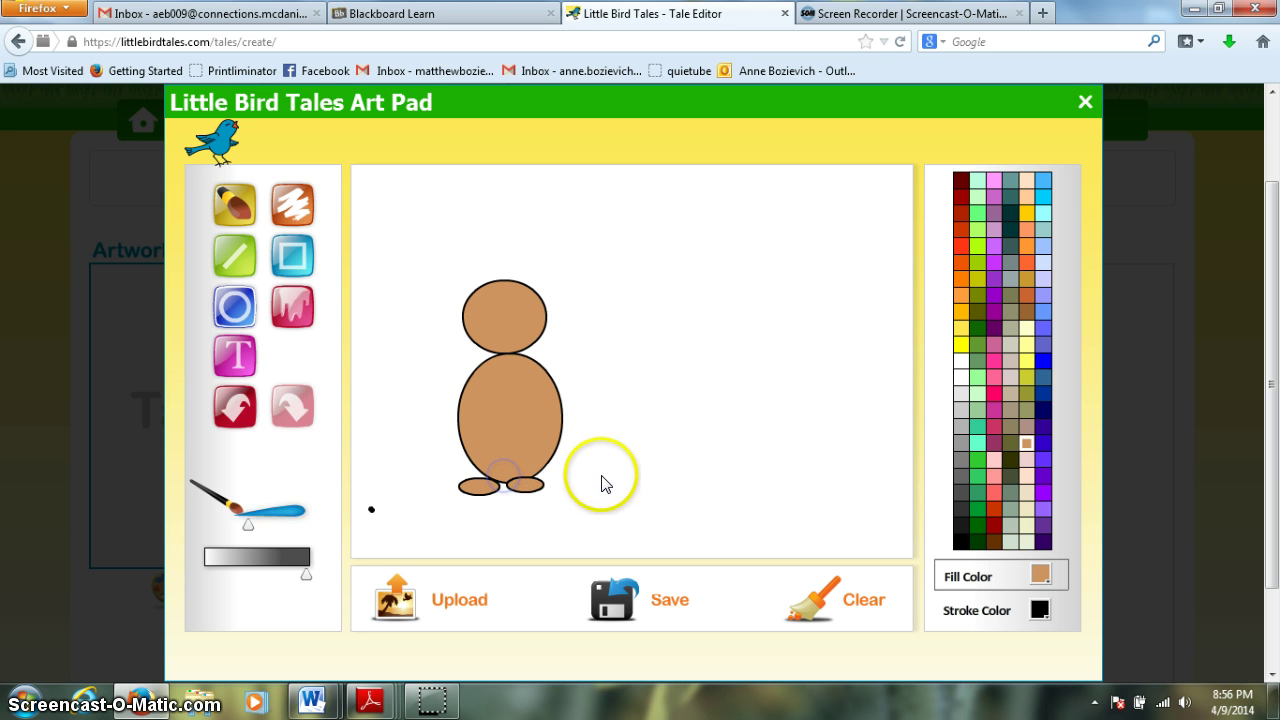
pyautogui.click(230, 410)
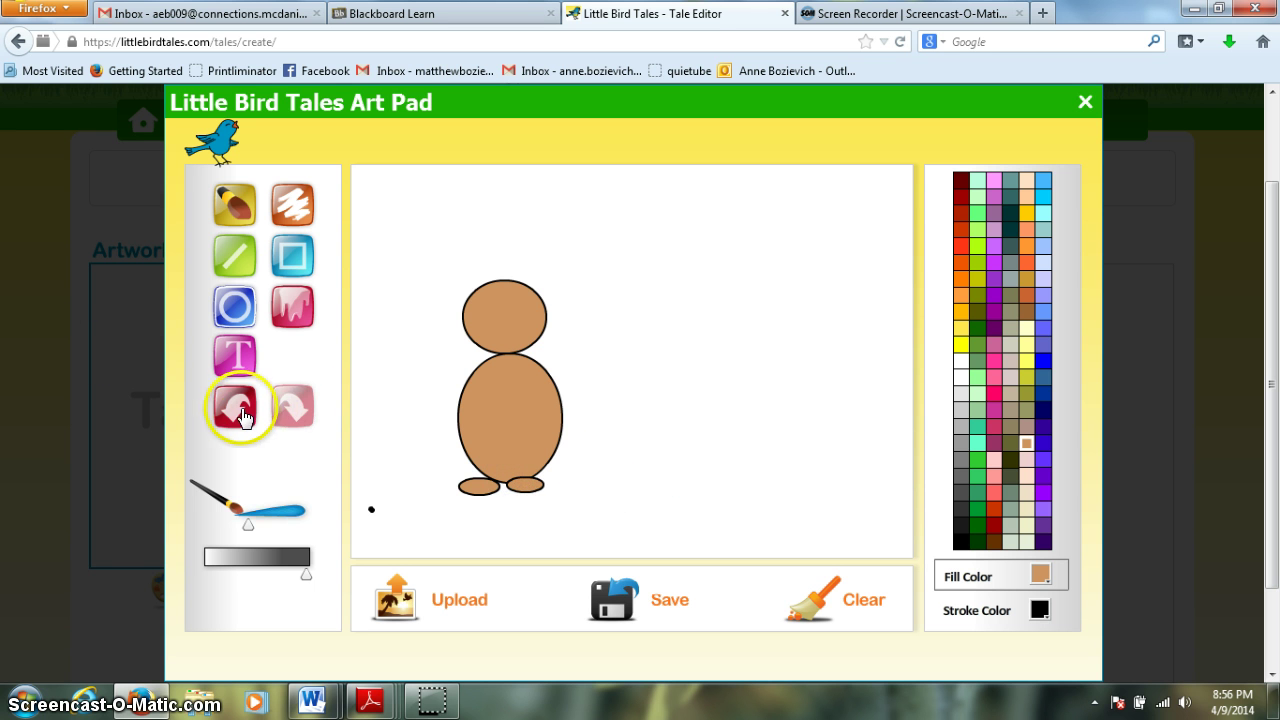
pyautogui.moveTo(528, 491); pyautogui.dragTo(508, 485)
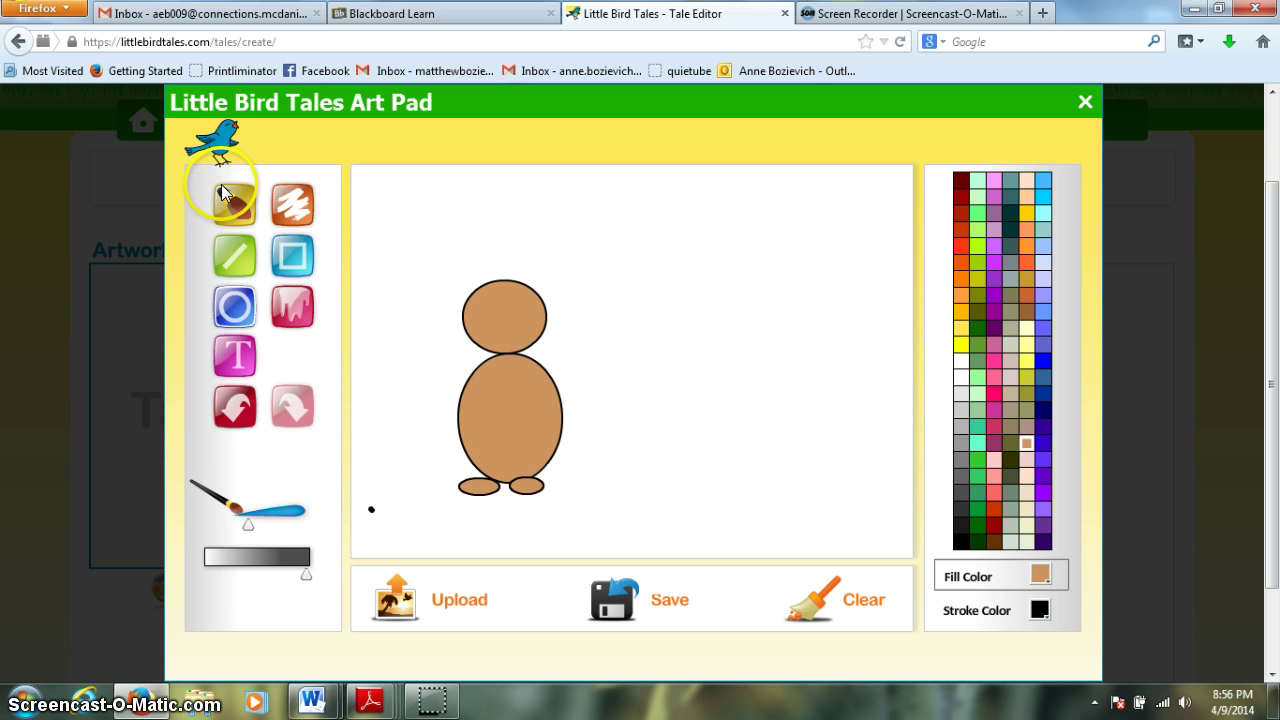
# Brush two dark green eyes and a dark red smile onto the figure's head
pyautogui.click(241, 209)
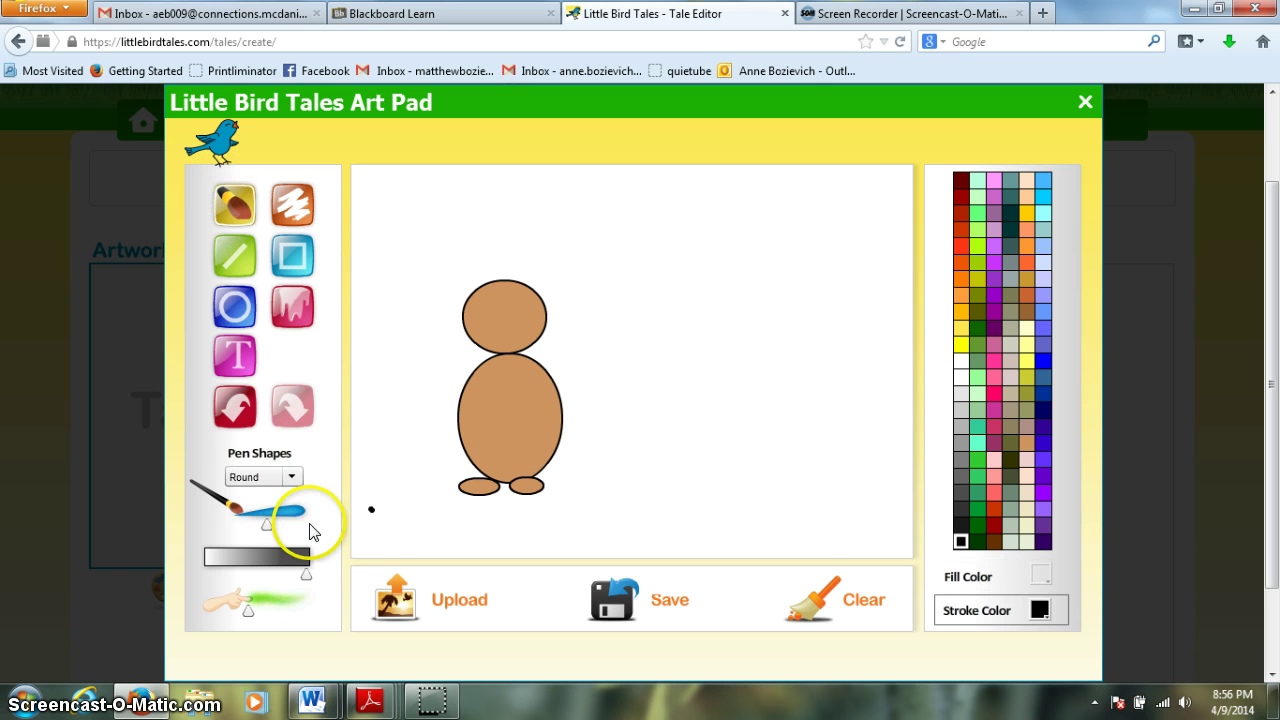
pyautogui.click(264, 526)
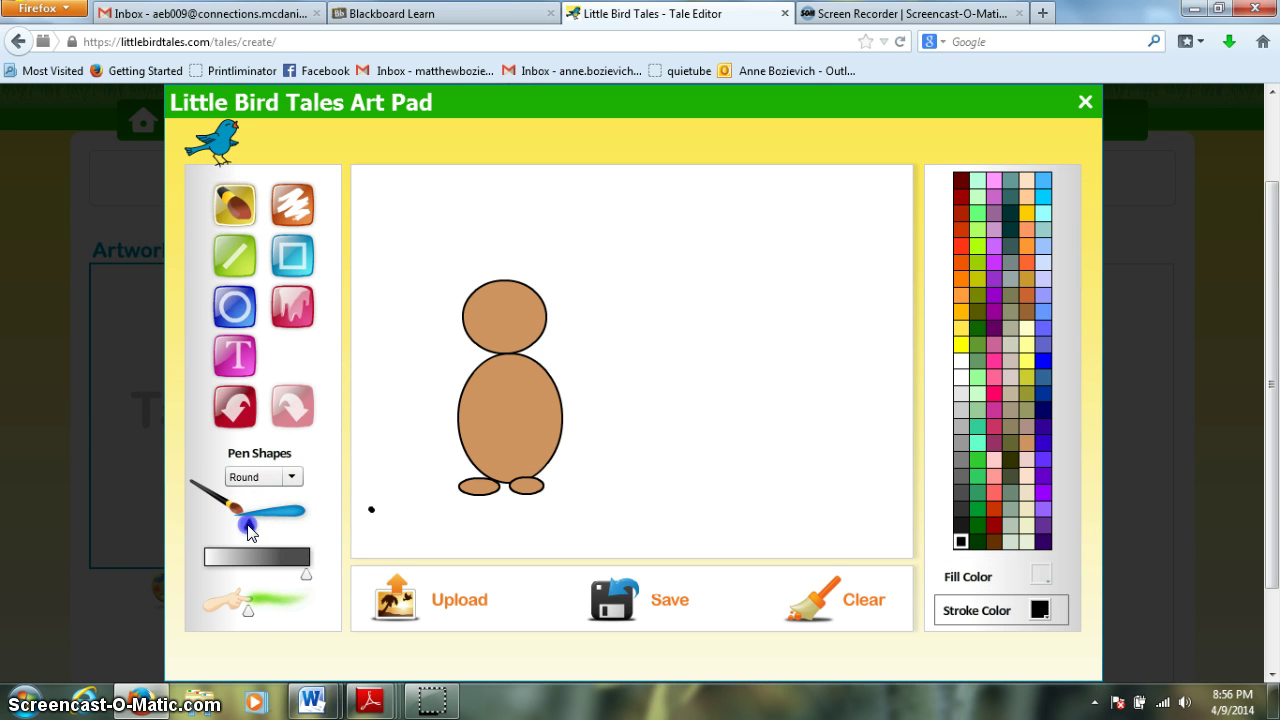
pyautogui.click(978, 327)
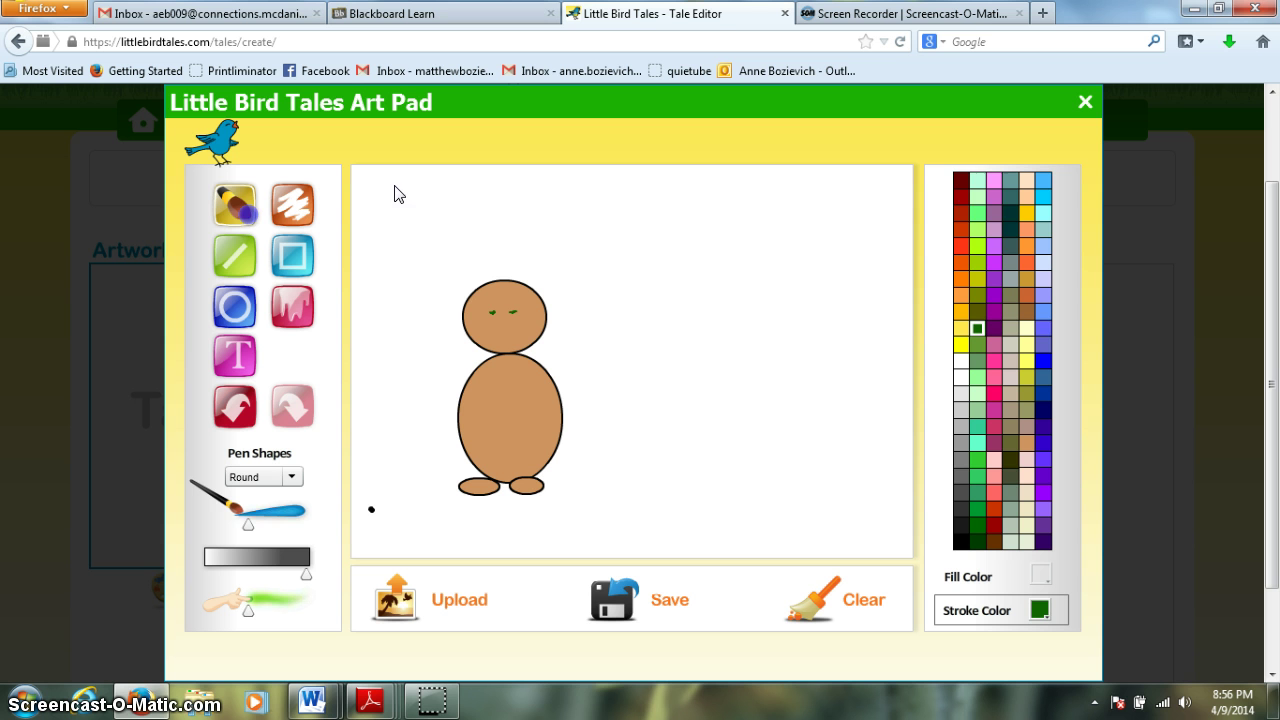
pyautogui.click(960, 198)
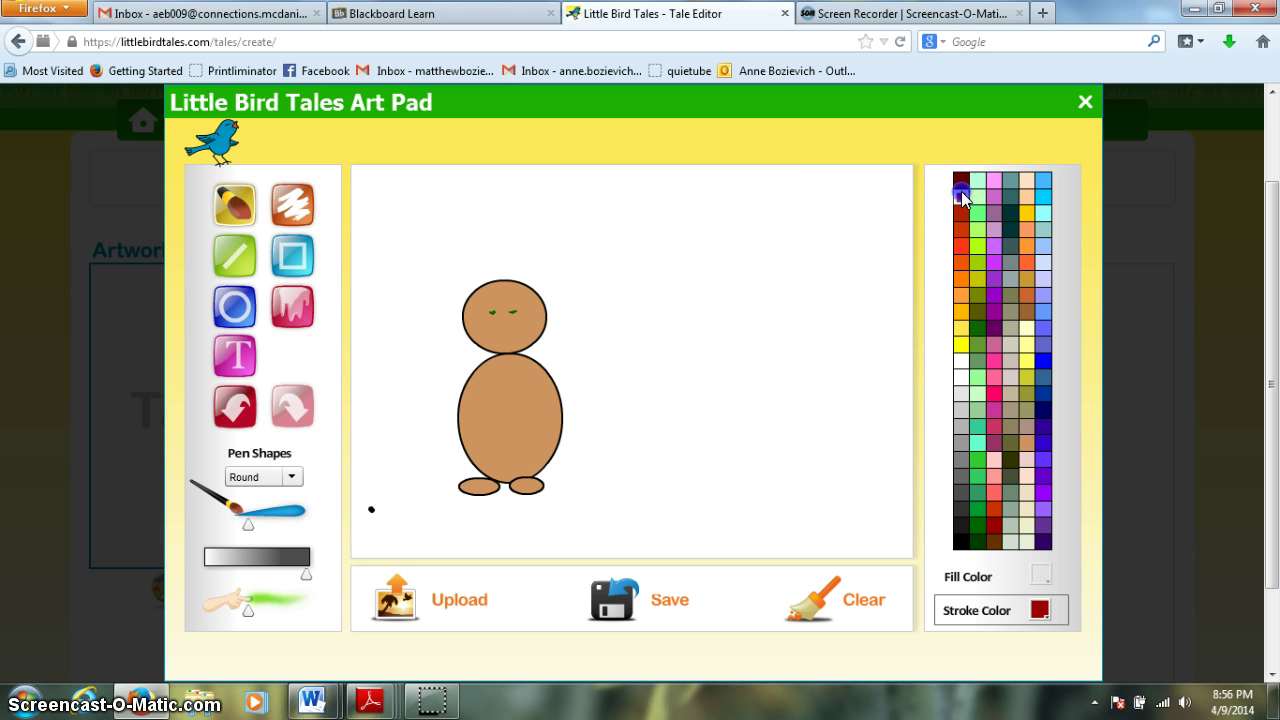
pyautogui.click(496, 336)
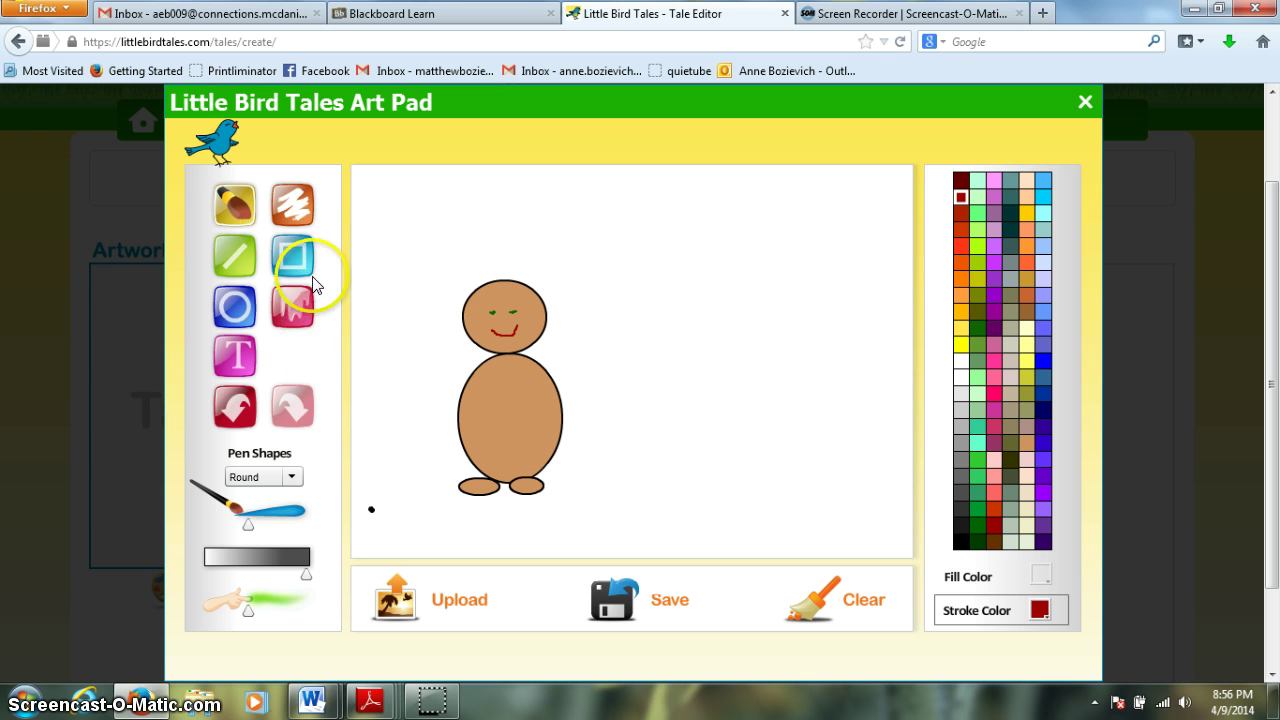
# Draw short black Line-tool quills with no fill around the figure's body and head
pyautogui.click(232, 263)
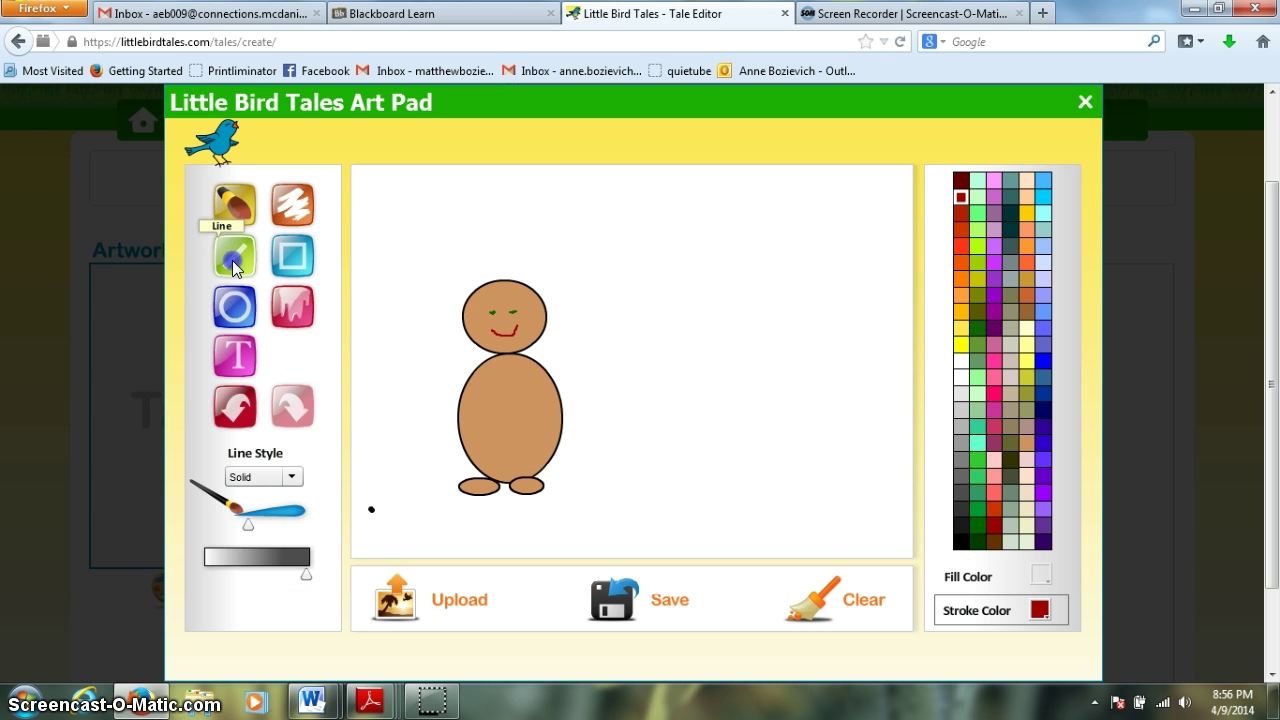
pyautogui.click(1043, 577)
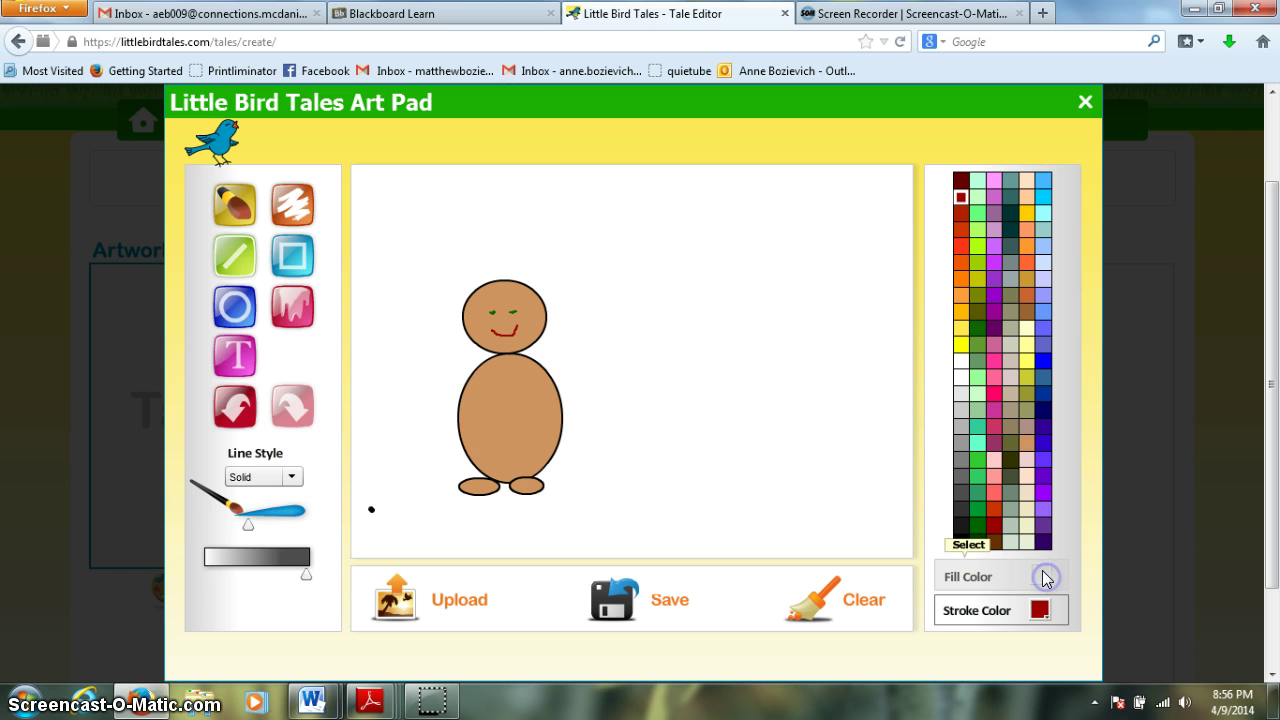
pyautogui.click(961, 541)
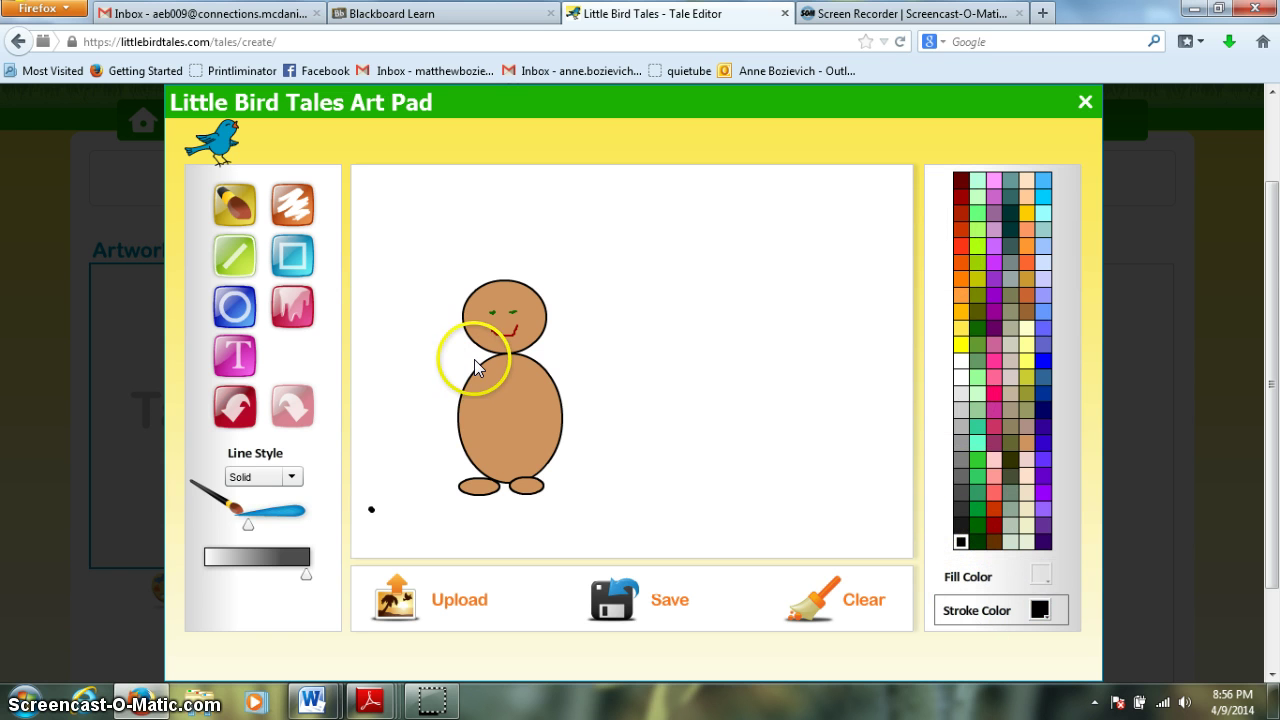
pyautogui.moveTo(471, 357); pyautogui.dragTo(463, 428)
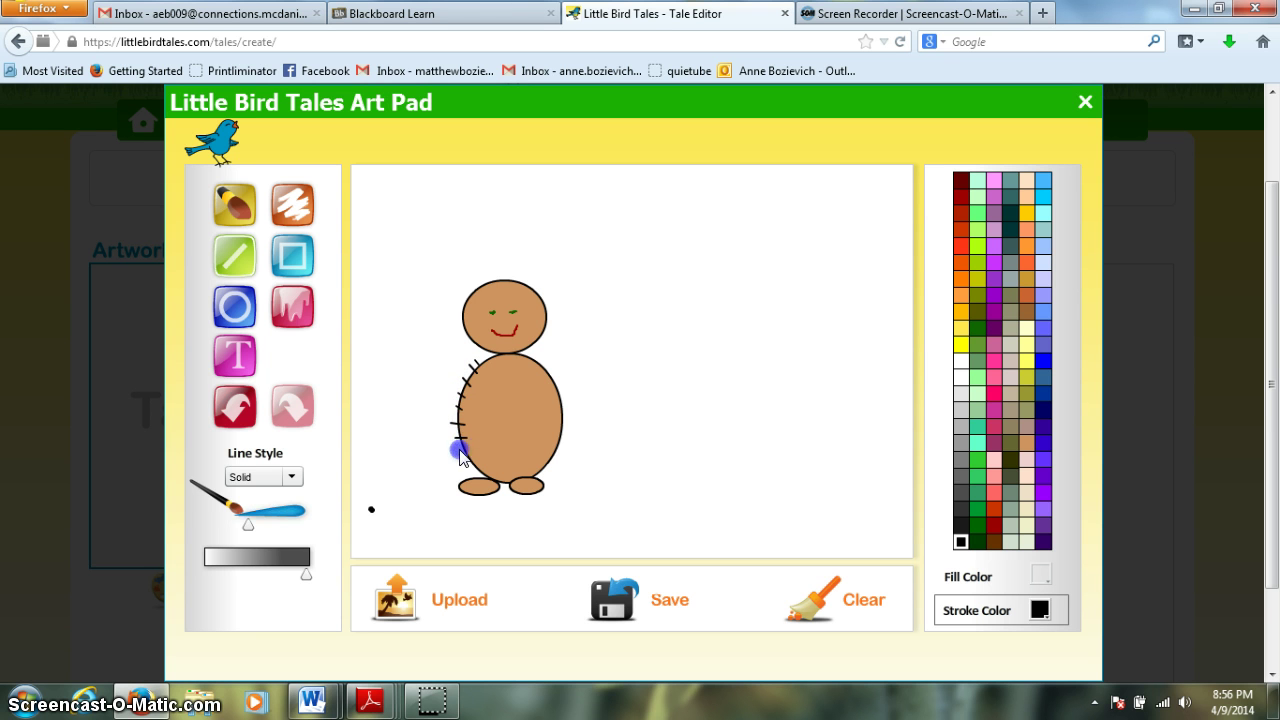
pyautogui.moveTo(528, 366)
pyautogui.mouseDown()
pyautogui.moveTo(546, 357)
pyautogui.moveTo(560, 371)
pyautogui.moveTo(546, 466)
pyautogui.mouseUp()
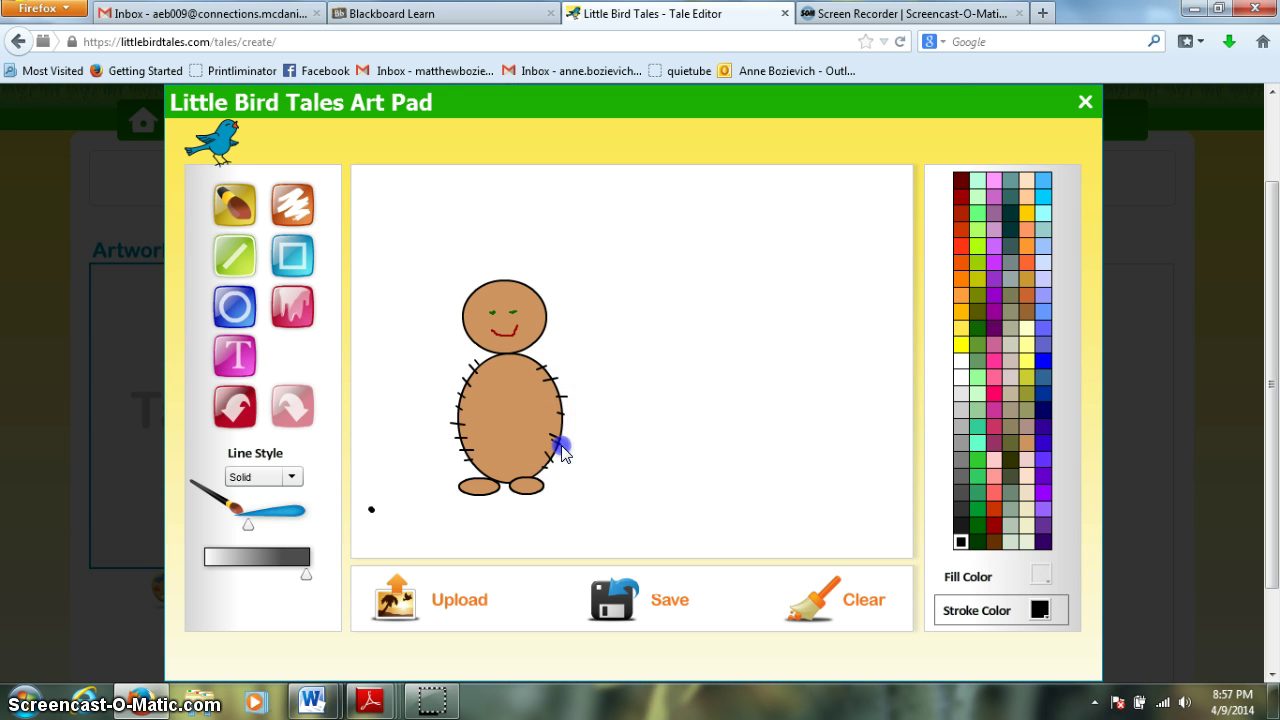
pyautogui.moveTo(455, 308)
pyautogui.mouseDown()
pyautogui.moveTo(474, 315)
pyautogui.moveTo(504, 288)
pyautogui.moveTo(543, 293)
pyautogui.moveTo(466, 286)
pyautogui.mouseUp()
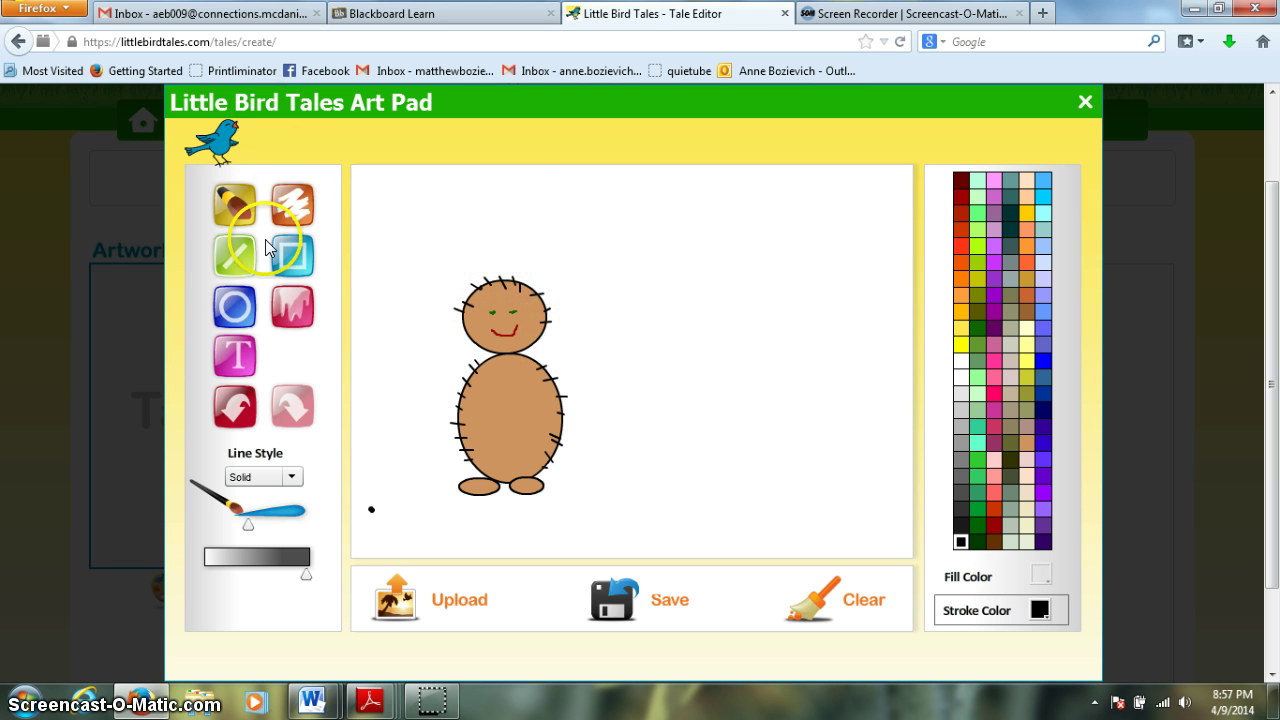
# Draw ellipse bodies and feet for a medium and a smaller figure, plus an upper-right oval
pyautogui.click(234, 307)
pyautogui.moveTo(608, 314)
pyautogui.mouseDown()
pyautogui.moveTo(674, 386)
pyautogui.moveTo(607, 384)
pyautogui.moveTo(608, 429)
pyautogui.moveTo(692, 492)
pyautogui.mouseUp()
pyautogui.moveTo(613, 486); pyautogui.dragTo(679, 497)
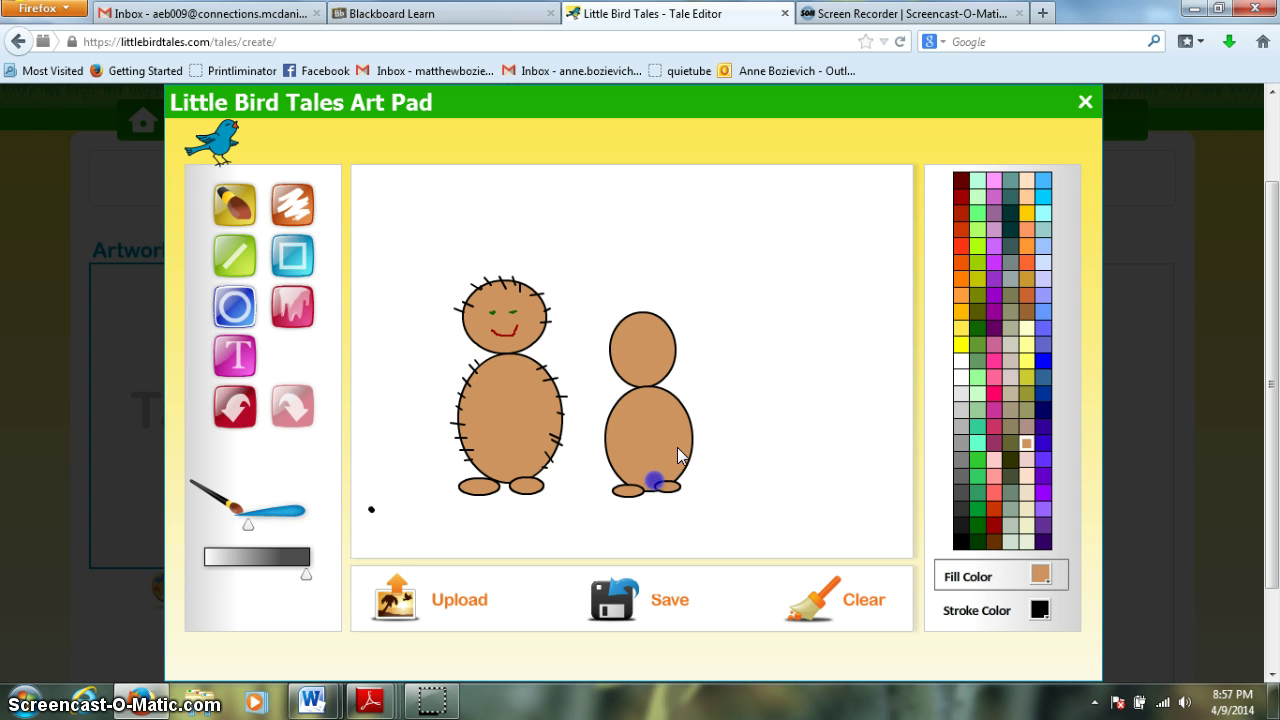
pyautogui.moveTo(746, 363); pyautogui.dragTo(775, 524)
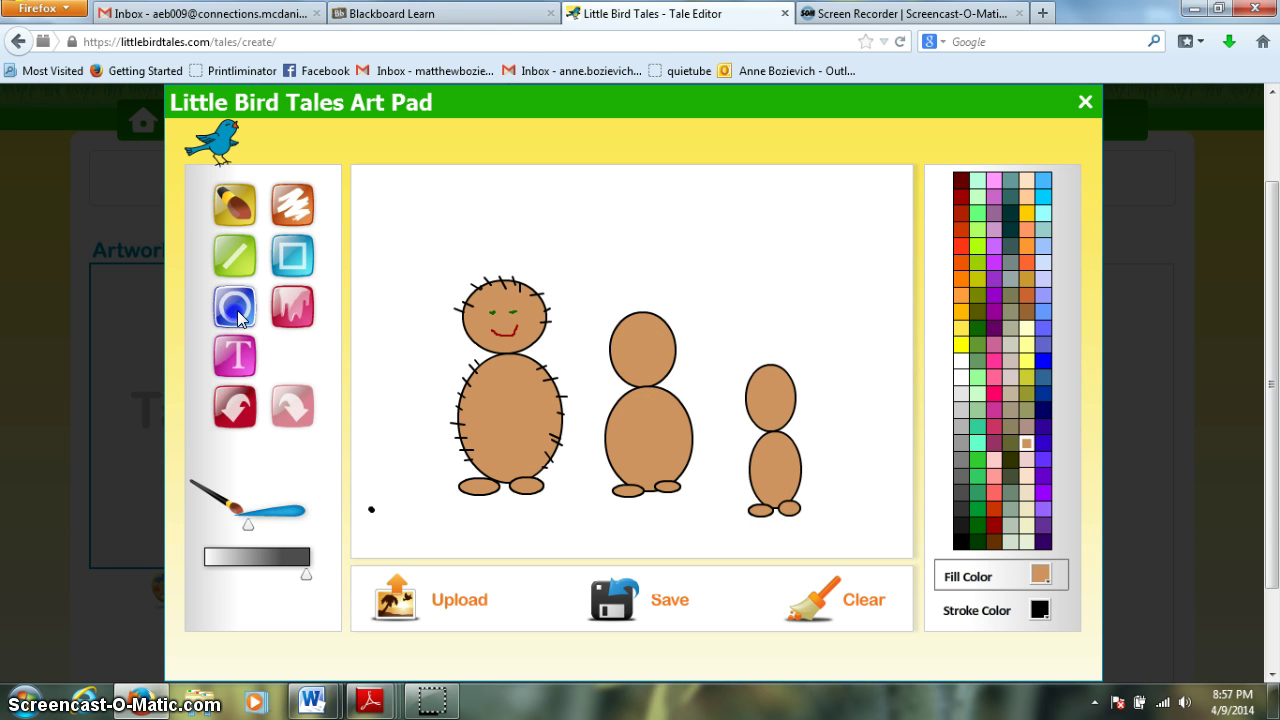
pyautogui.moveTo(825, 216); pyautogui.dragTo(882, 290)
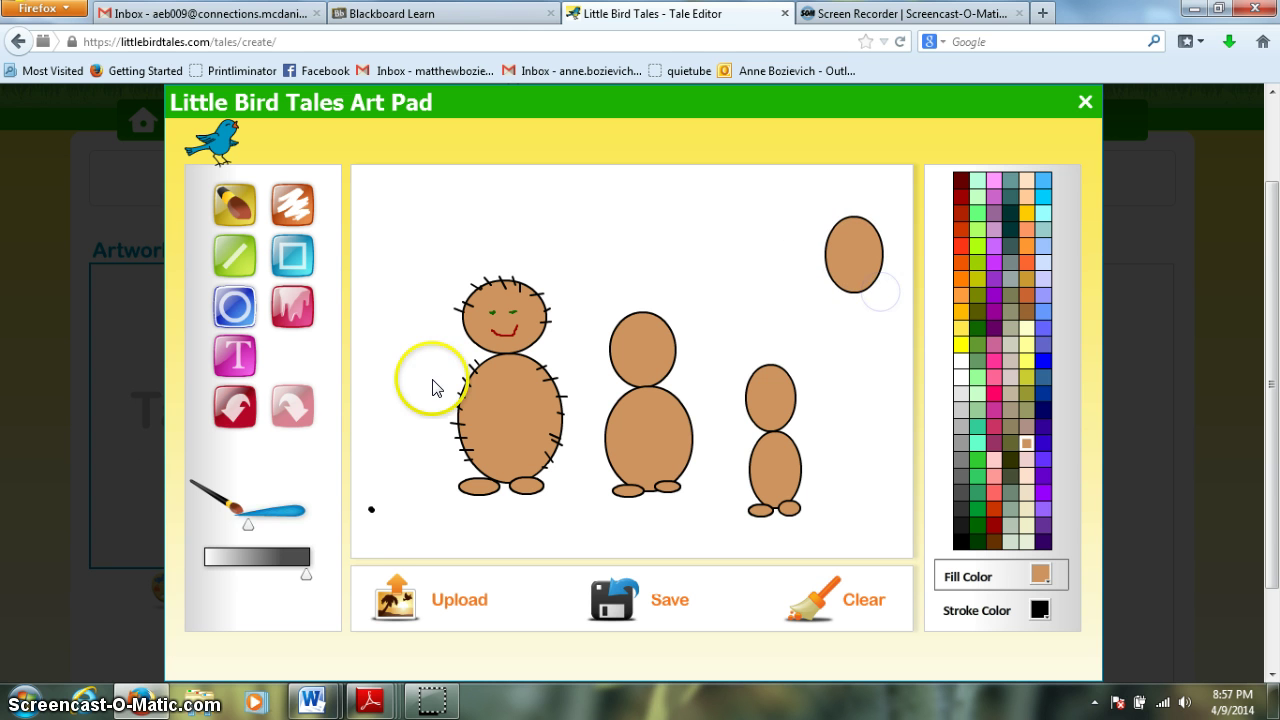
# Replace the brown oval with a white-filled balloon and brush a string below it
pyautogui.click(248, 408)
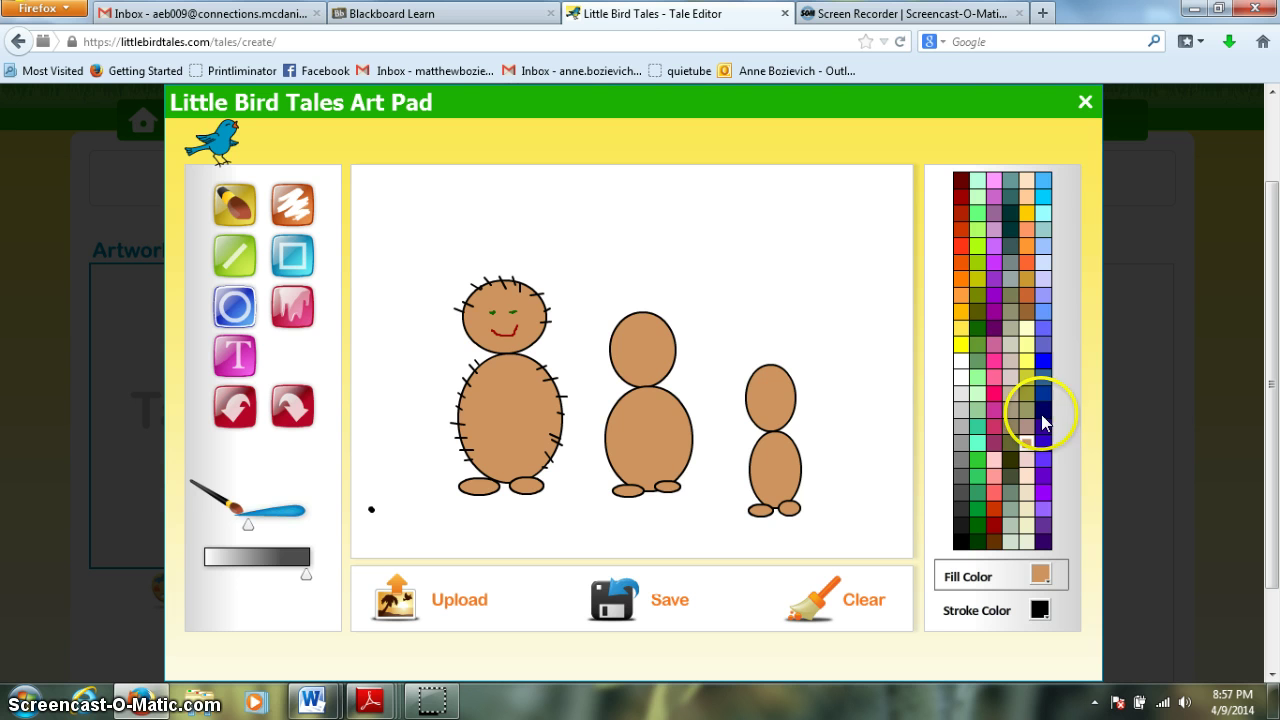
pyautogui.click(956, 358)
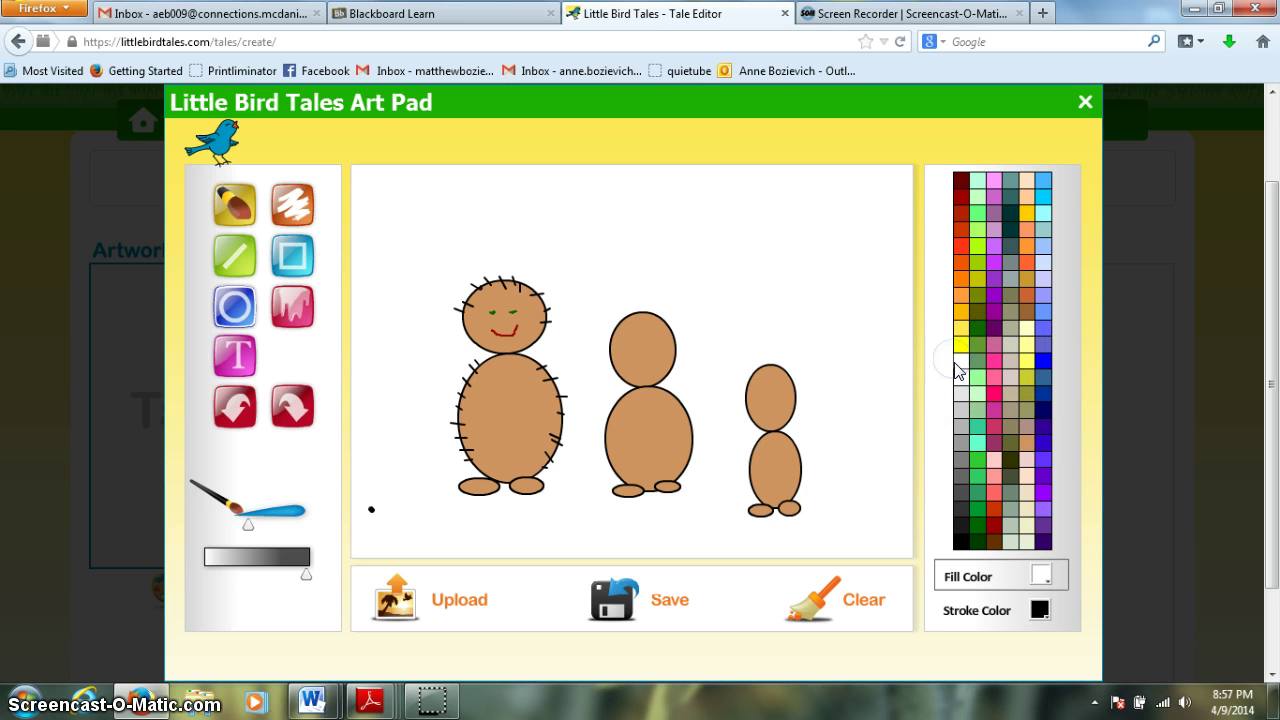
pyautogui.moveTo(845, 229); pyautogui.dragTo(890, 285)
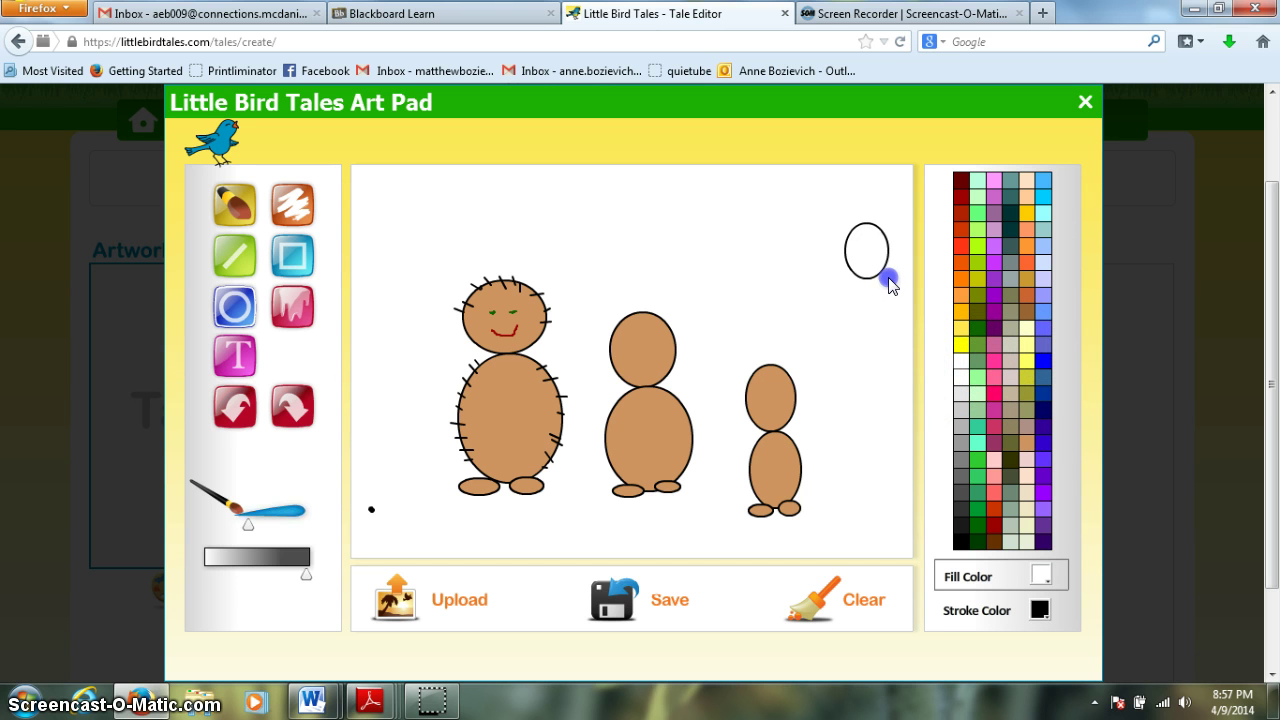
pyautogui.click(234, 204)
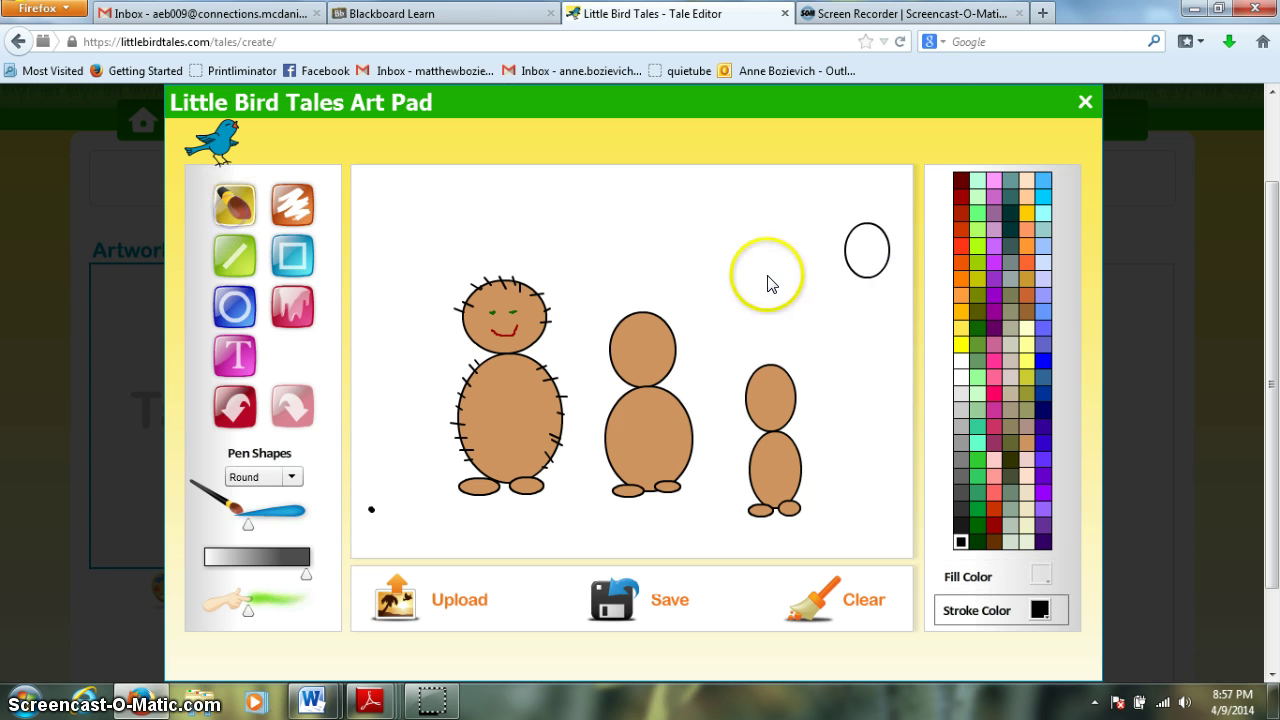
pyautogui.click(855, 278)
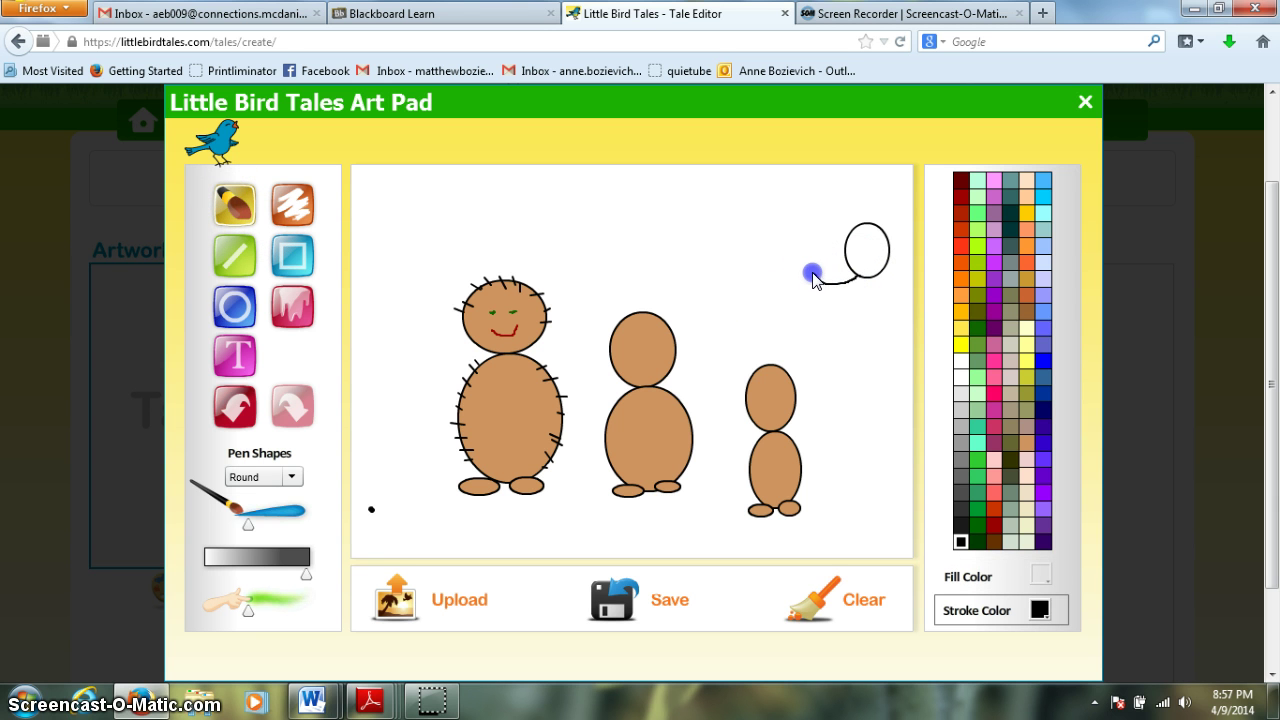
pyautogui.moveTo(804, 278)
pyautogui.mouseDown()
pyautogui.moveTo(850, 293)
pyautogui.moveTo(894, 288)
pyautogui.moveTo(908, 271)
pyautogui.moveTo(853, 320)
pyautogui.moveTo(845, 368)
pyautogui.moveTo(860, 347)
pyautogui.moveTo(890, 355)
pyautogui.moveTo(875, 320)
pyautogui.mouseUp()
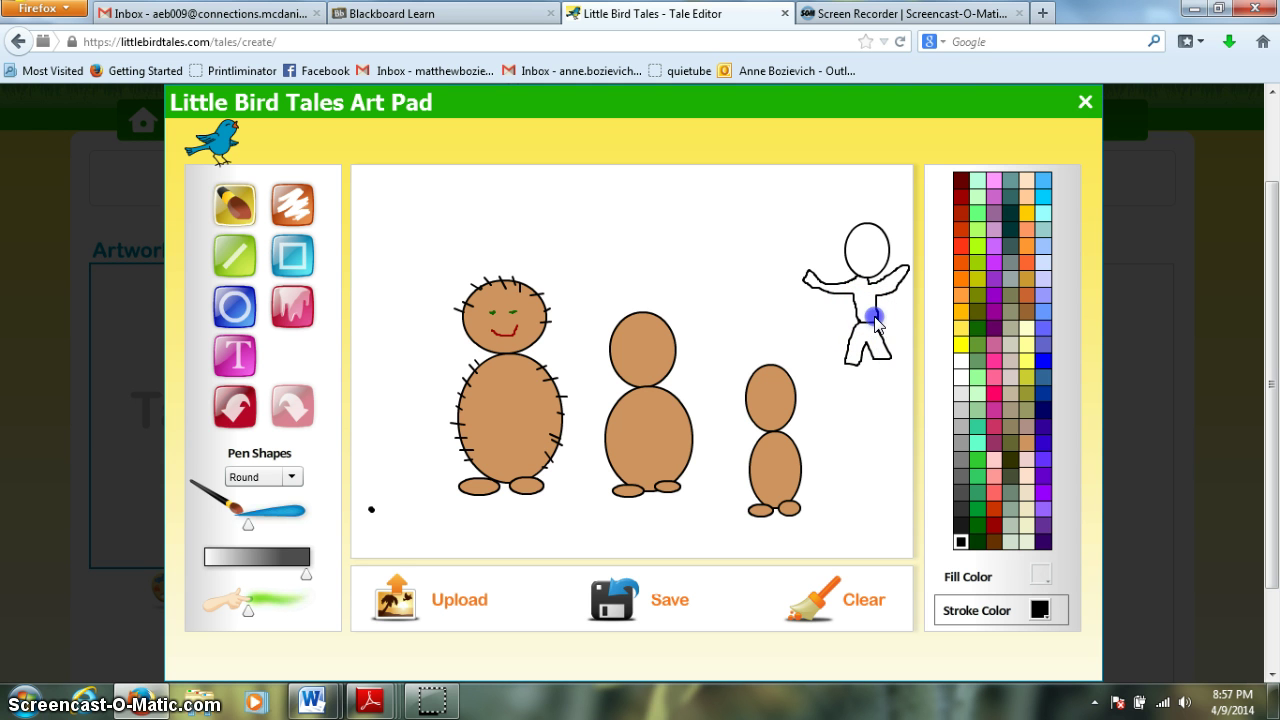
# Fill the figure's pants dark blue and its shirt yellow-green
pyautogui.click(298, 308)
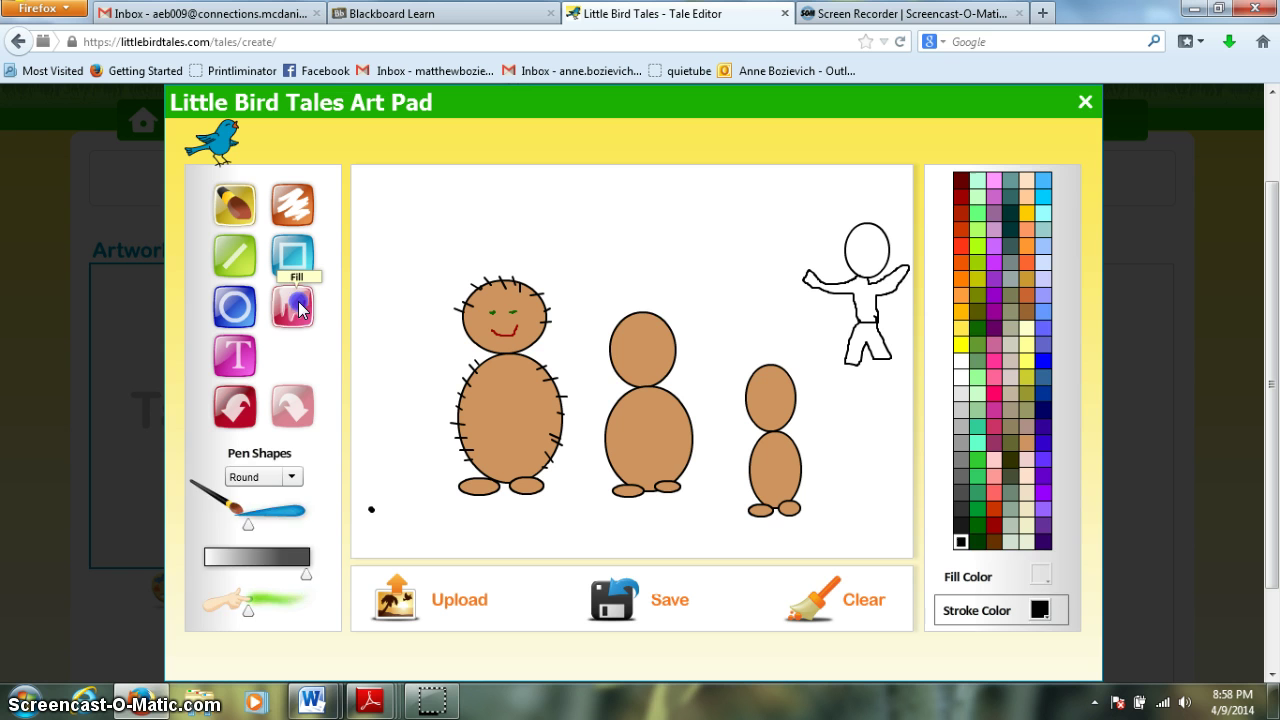
pyautogui.click(1013, 287)
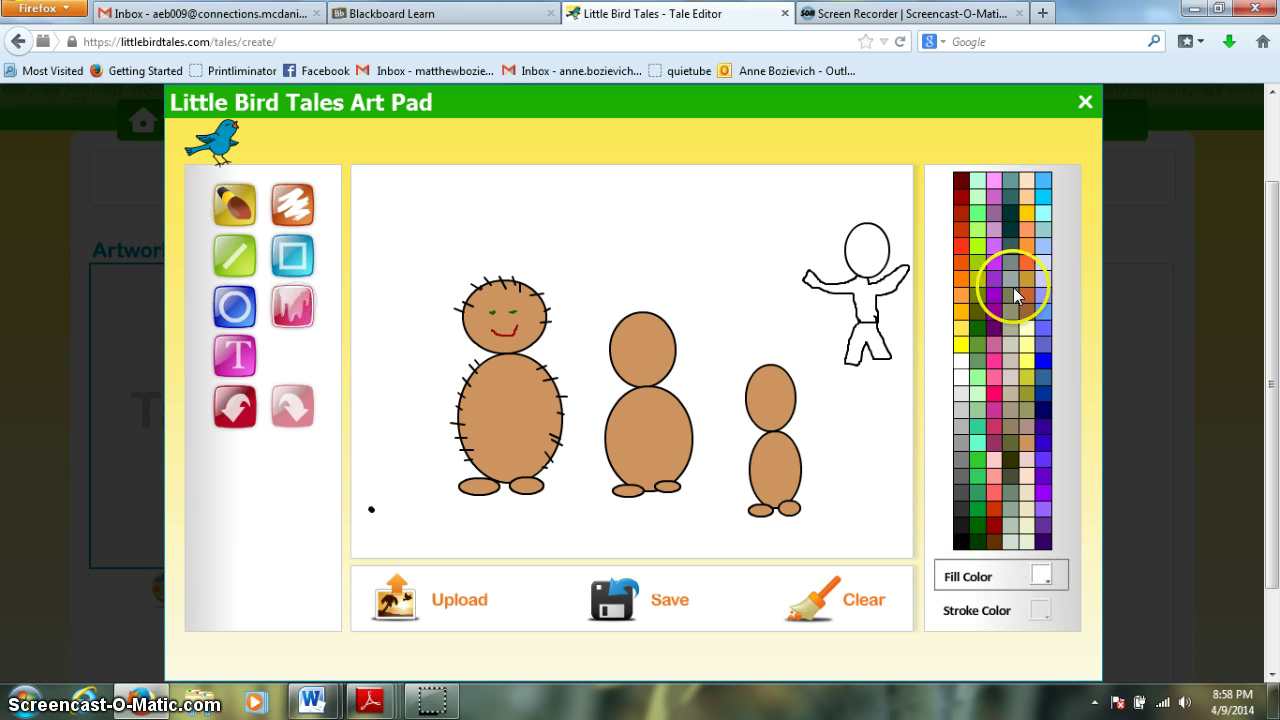
pyautogui.click(1044, 395)
pyautogui.click(853, 330)
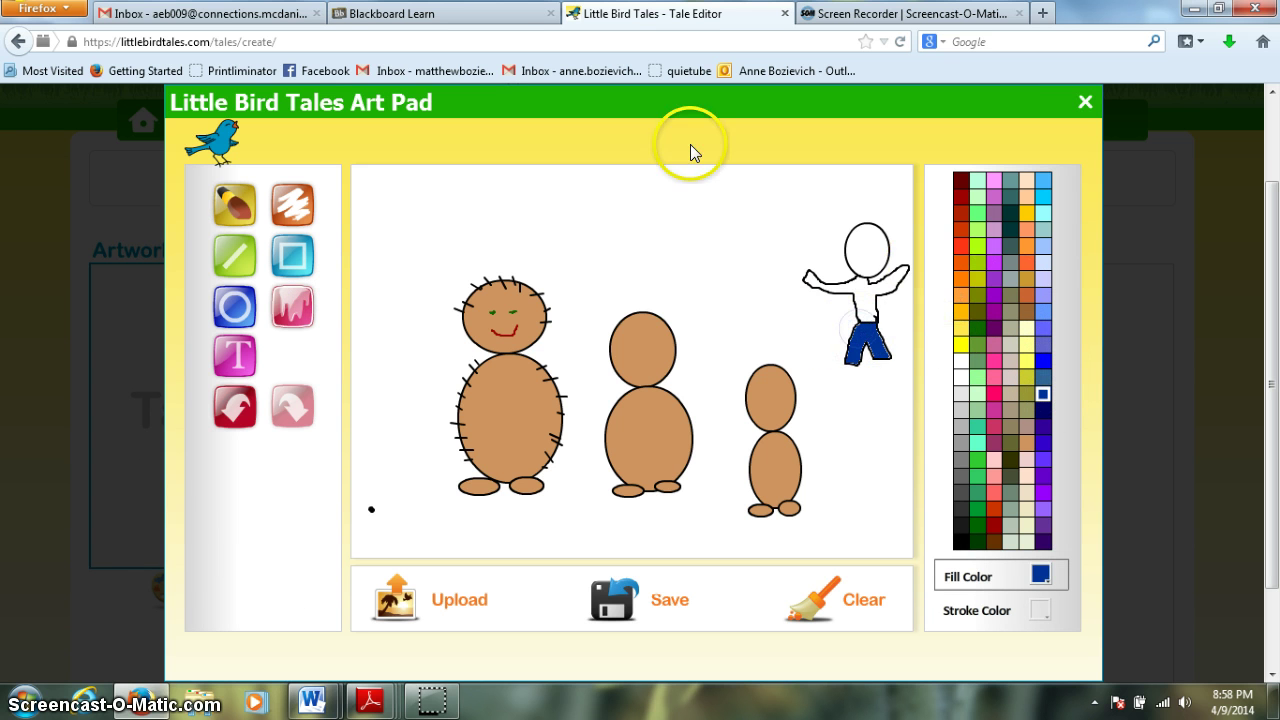
pyautogui.click(977, 263)
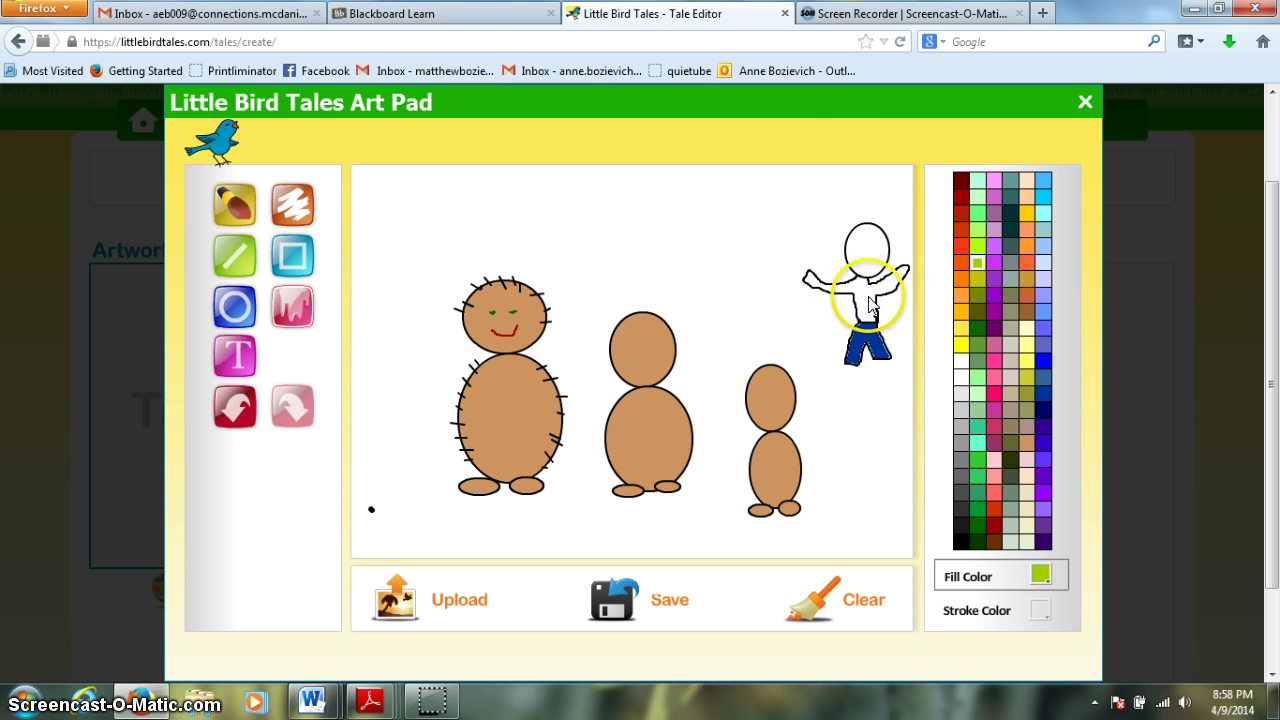
pyautogui.click(870, 305)
# Paint thick yellow hair on the figure's head with a larger pen size
pyautogui.click(234, 205)
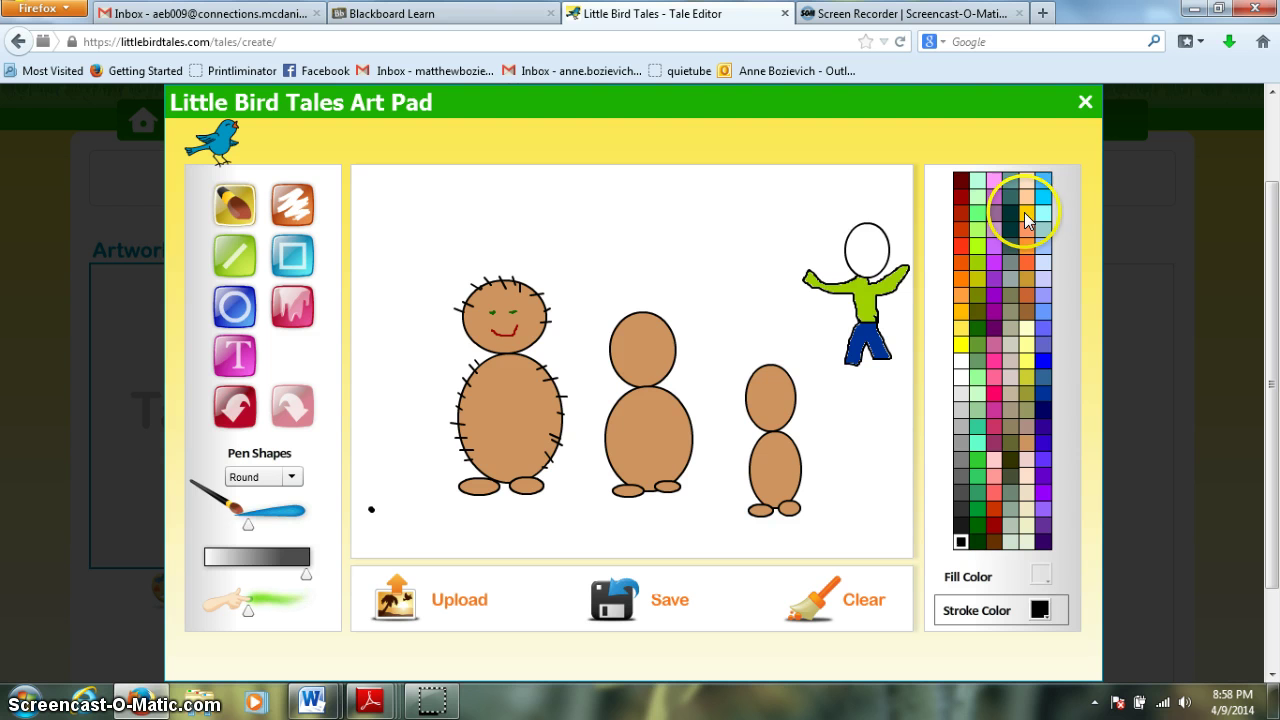
pyautogui.click(1025, 218)
pyautogui.moveTo(845, 243)
pyautogui.mouseDown()
pyautogui.moveTo(837, 223)
pyautogui.moveTo(898, 232)
pyautogui.moveTo(858, 242)
pyautogui.moveTo(880, 218)
pyautogui.moveTo(894, 240)
pyautogui.mouseUp()
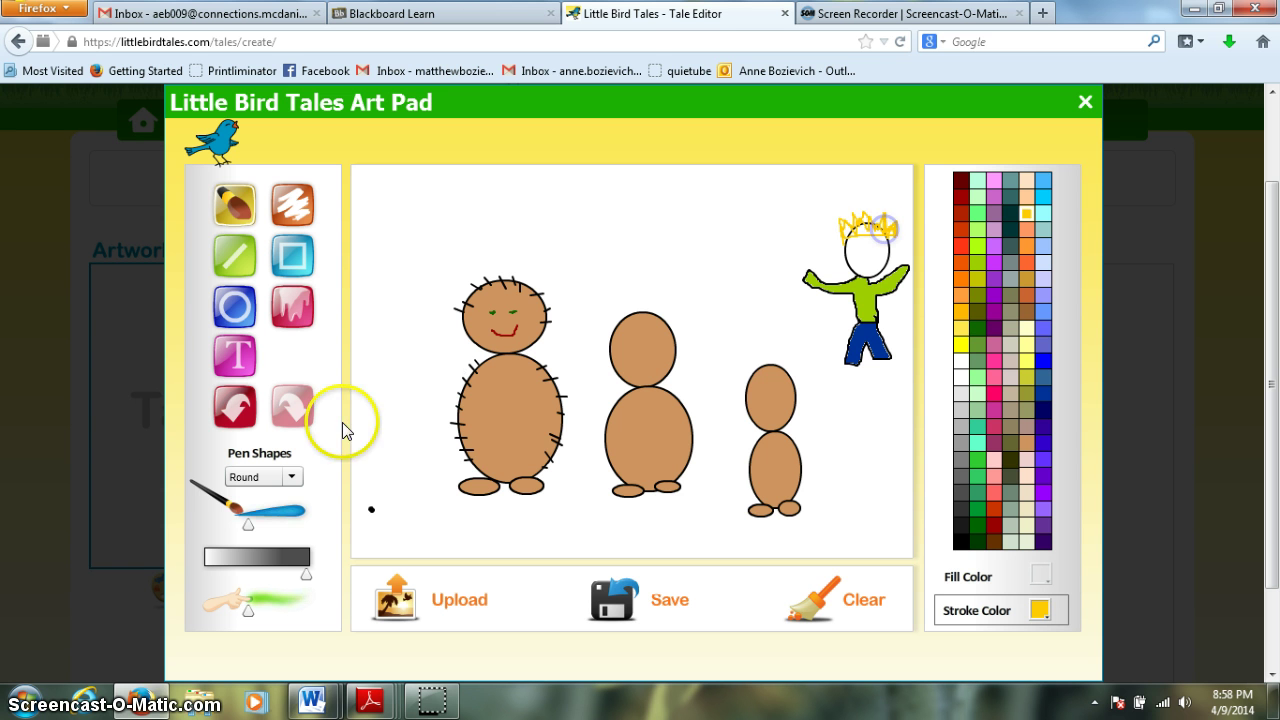
pyautogui.click(250, 526)
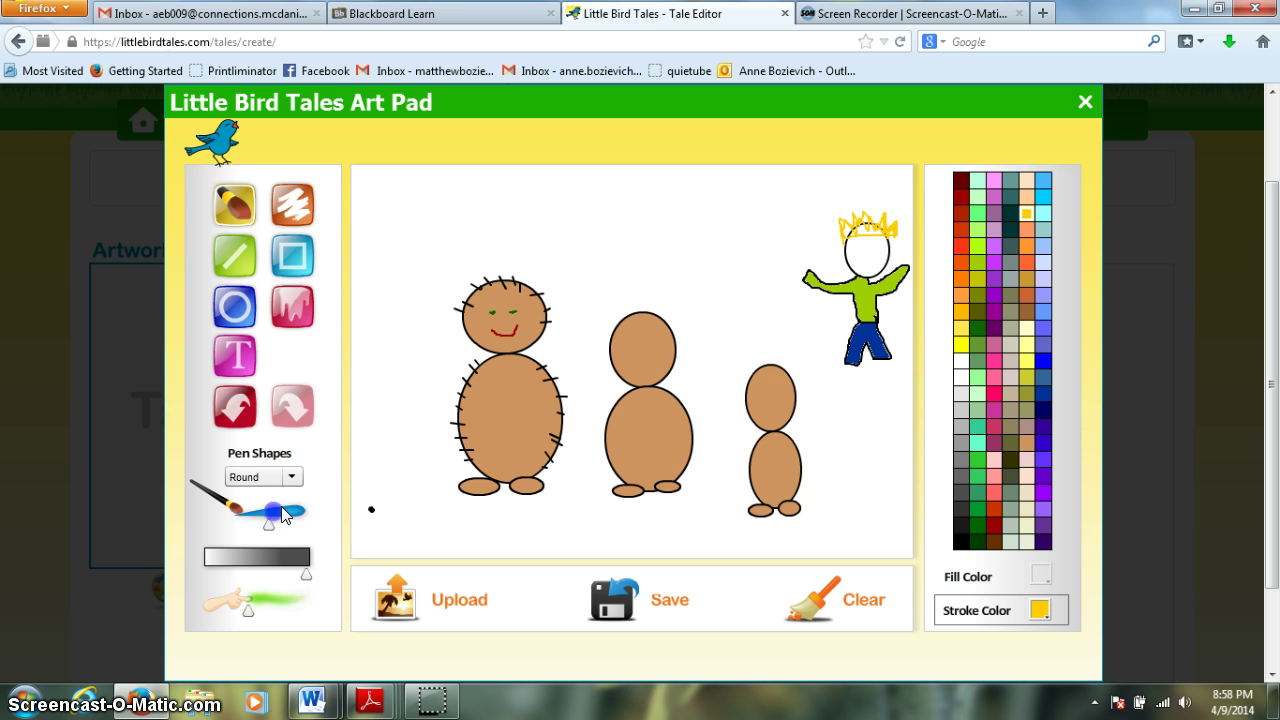
pyautogui.click(848, 232)
pyautogui.moveTo(850, 230)
pyautogui.mouseDown()
pyautogui.moveTo(892, 232)
pyautogui.moveTo(832, 218)
pyautogui.moveTo(885, 205)
pyautogui.moveTo(905, 215)
pyautogui.moveTo(897, 230)
pyautogui.mouseUp()
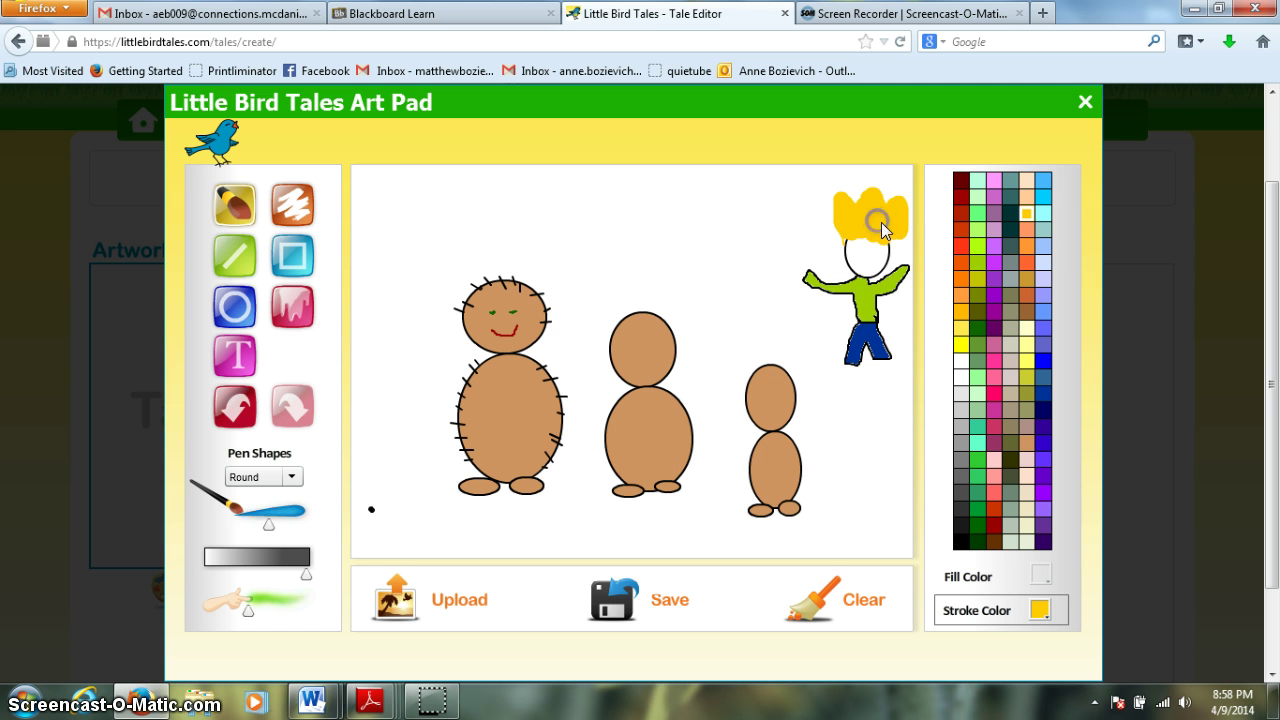
# Thin the pen, then add two dark green eyes and a red mouth to the figure
pyautogui.click(205, 520)
pyautogui.moveTo(268, 524); pyautogui.dragTo(255, 535)
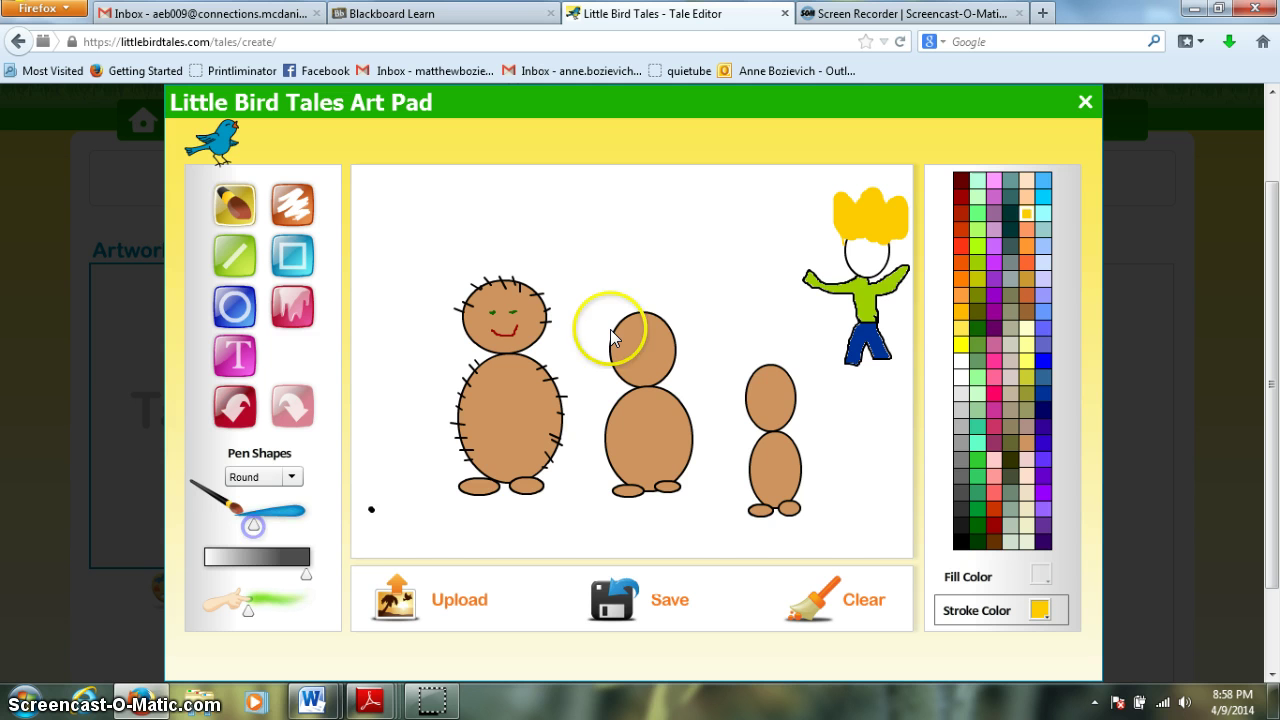
pyautogui.click(976, 327)
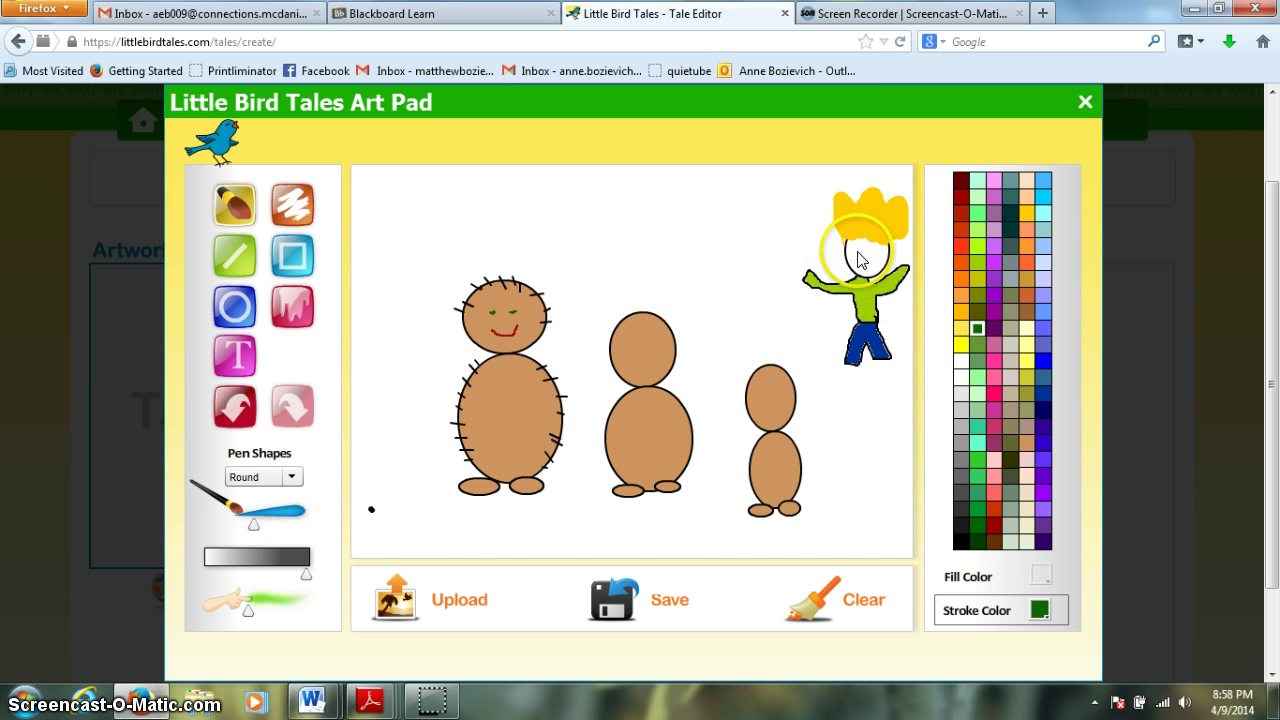
pyautogui.click(858, 252)
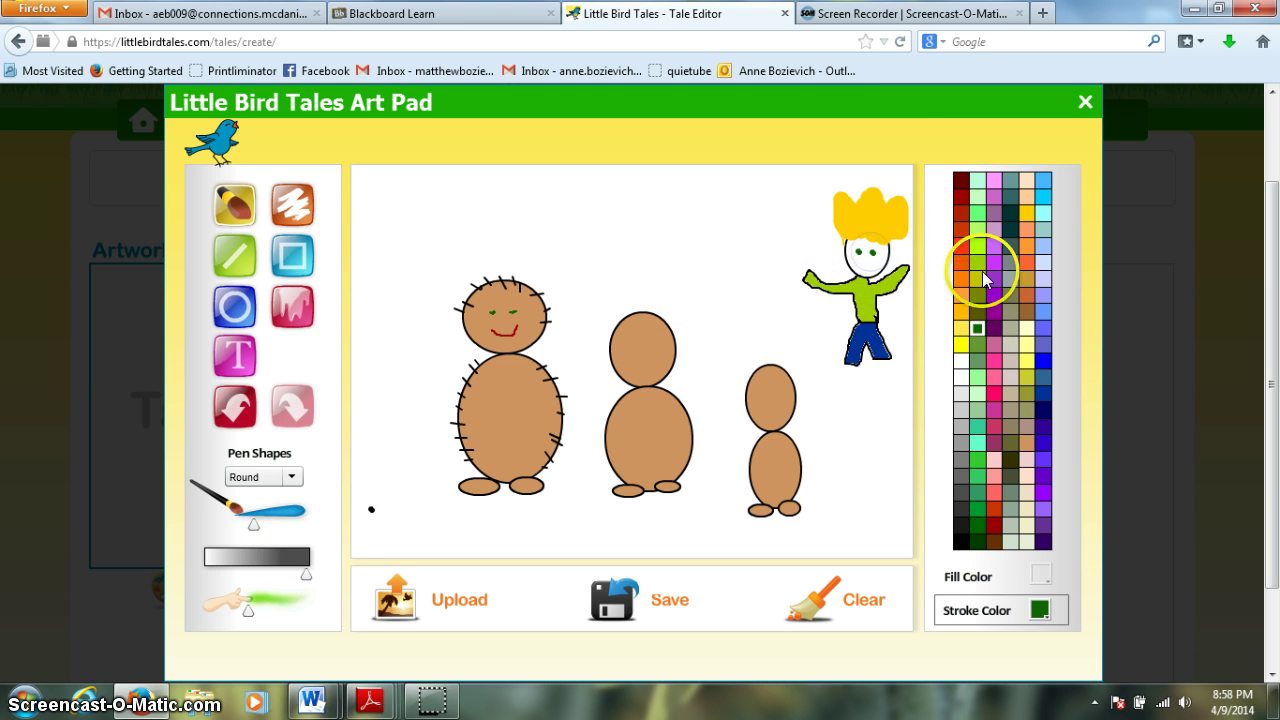
pyautogui.click(961, 212)
pyautogui.click(855, 259)
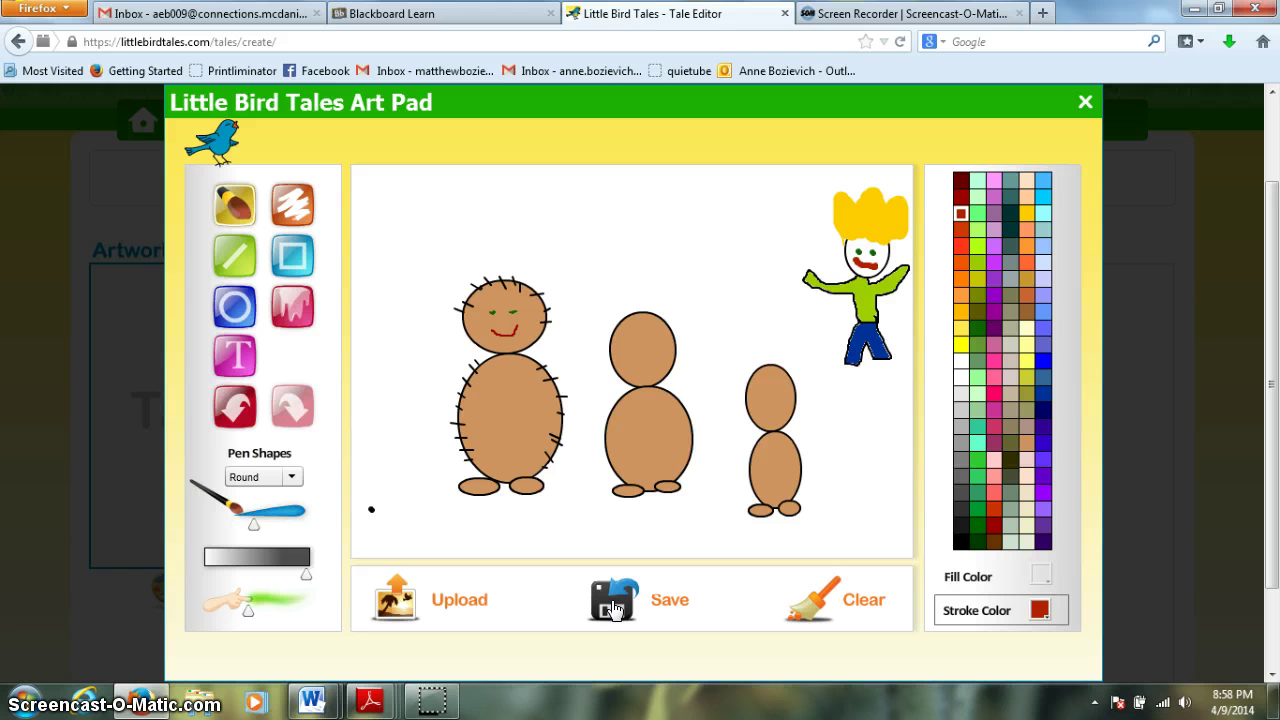
# Save the porcupine drawing and close the Art Pad to return to the Tale Editor
pyautogui.click(615, 612)
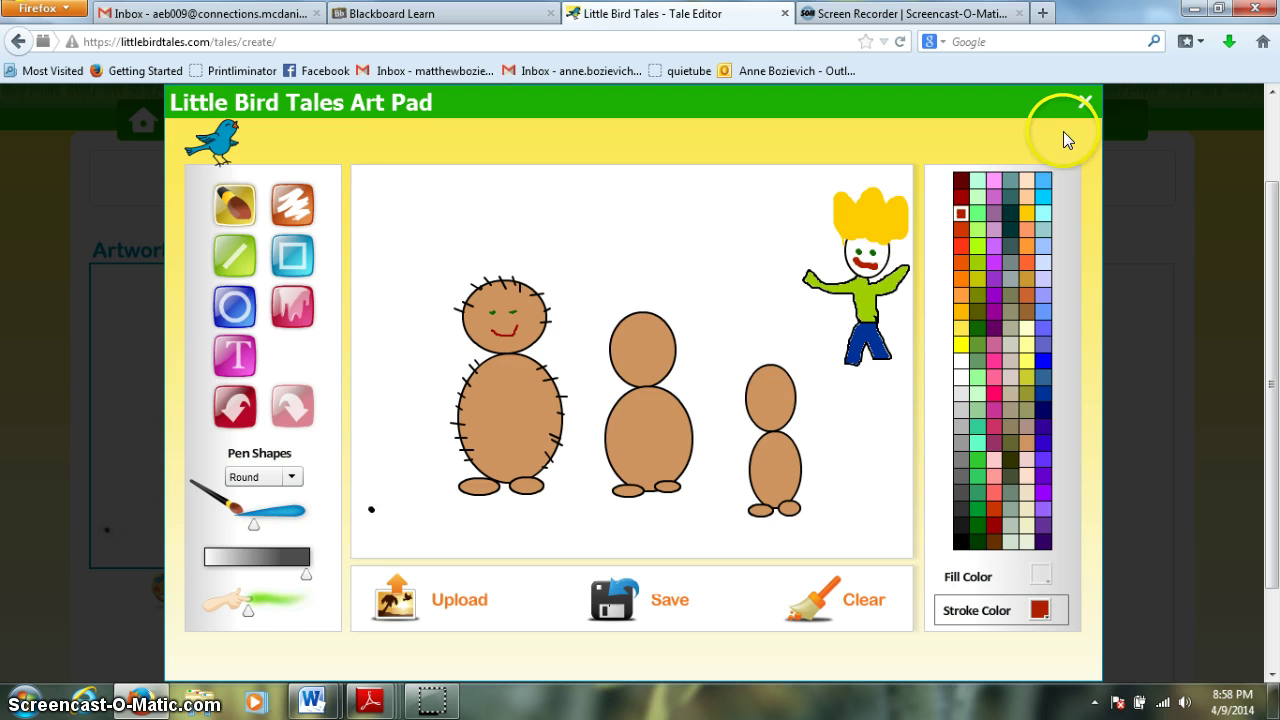
pyautogui.click(1083, 104)
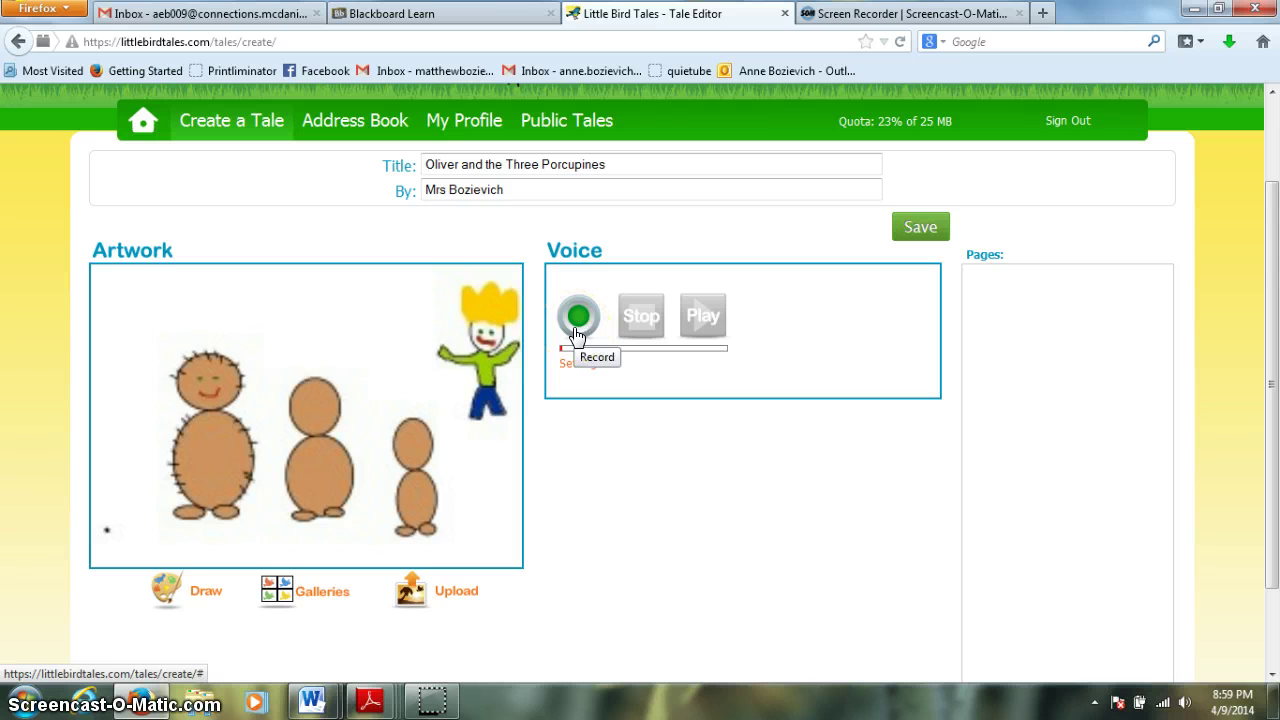
pyautogui.click(628, 340)
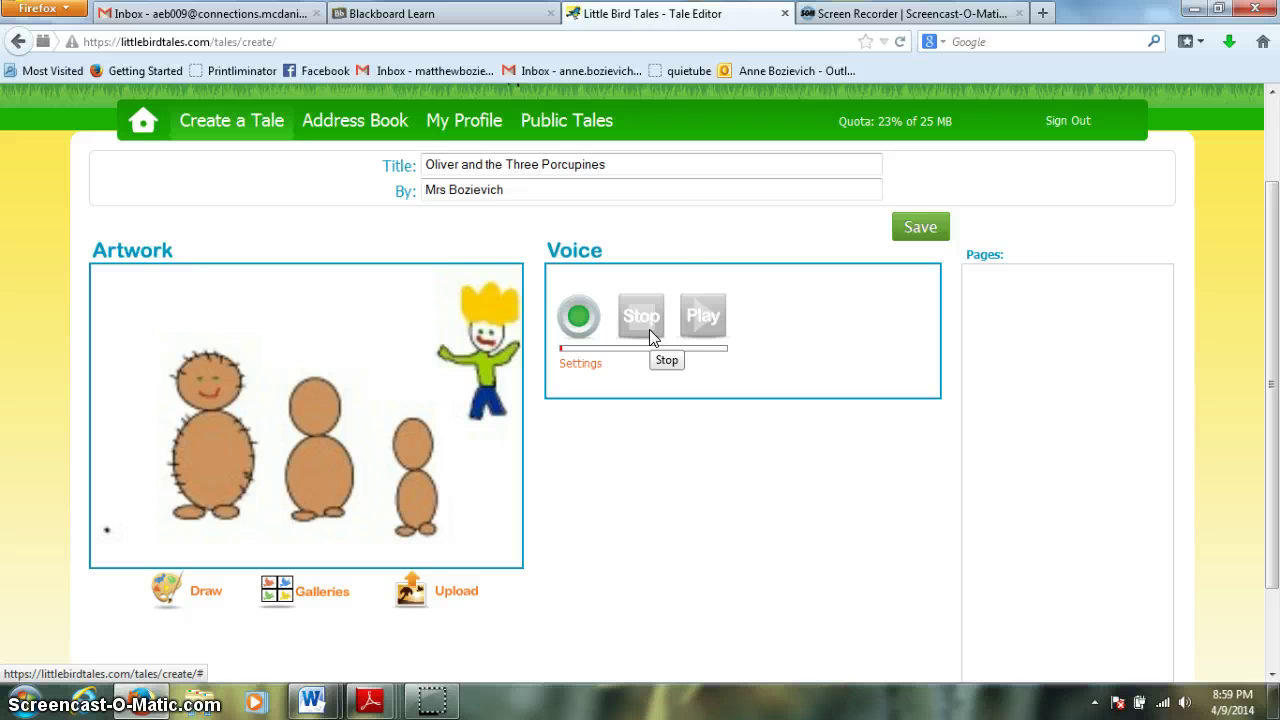
pyautogui.click(714, 317)
pyautogui.click(912, 226)
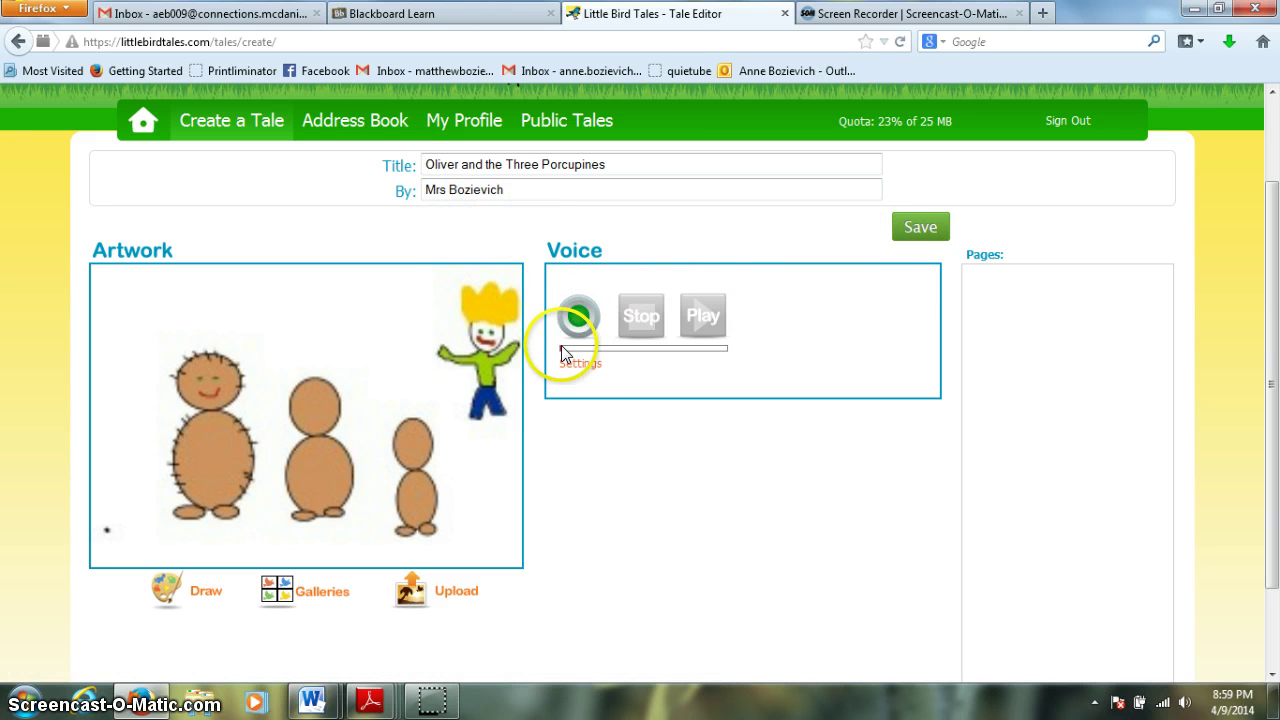
# Allow microphone access in the Flash privacy dialog for cover narration
pyautogui.click(578, 318)
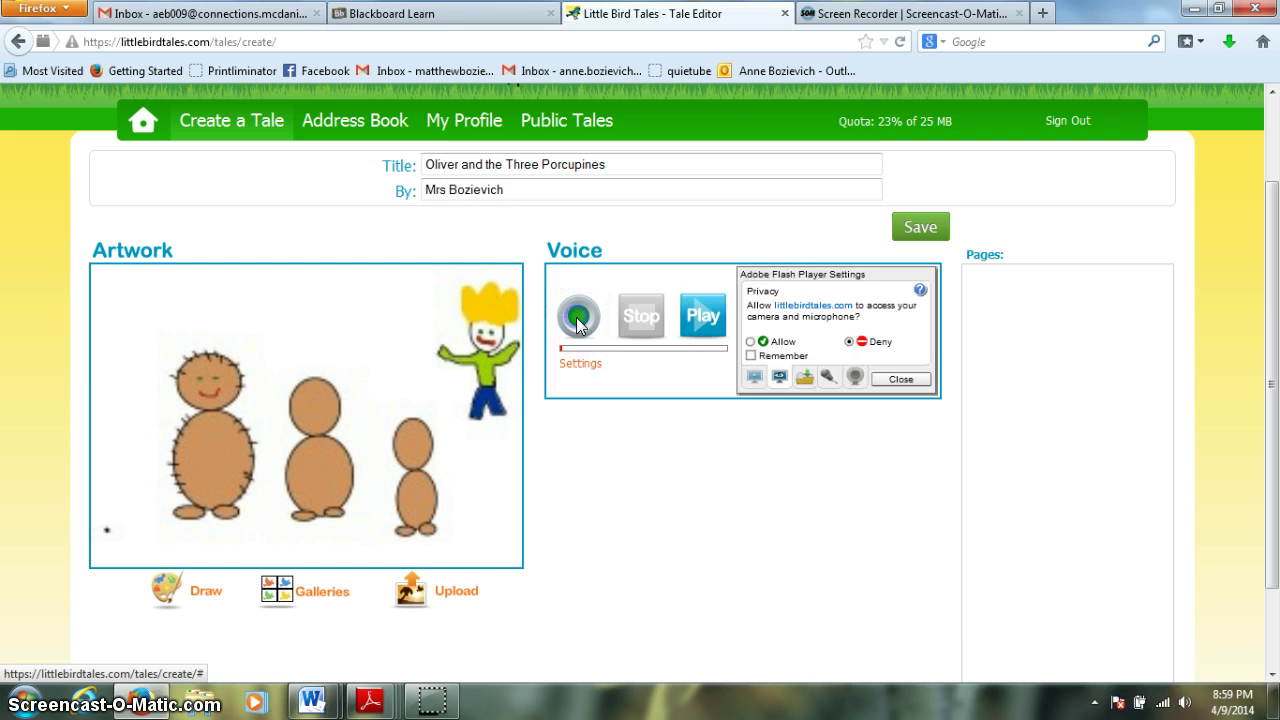
pyautogui.click(750, 342)
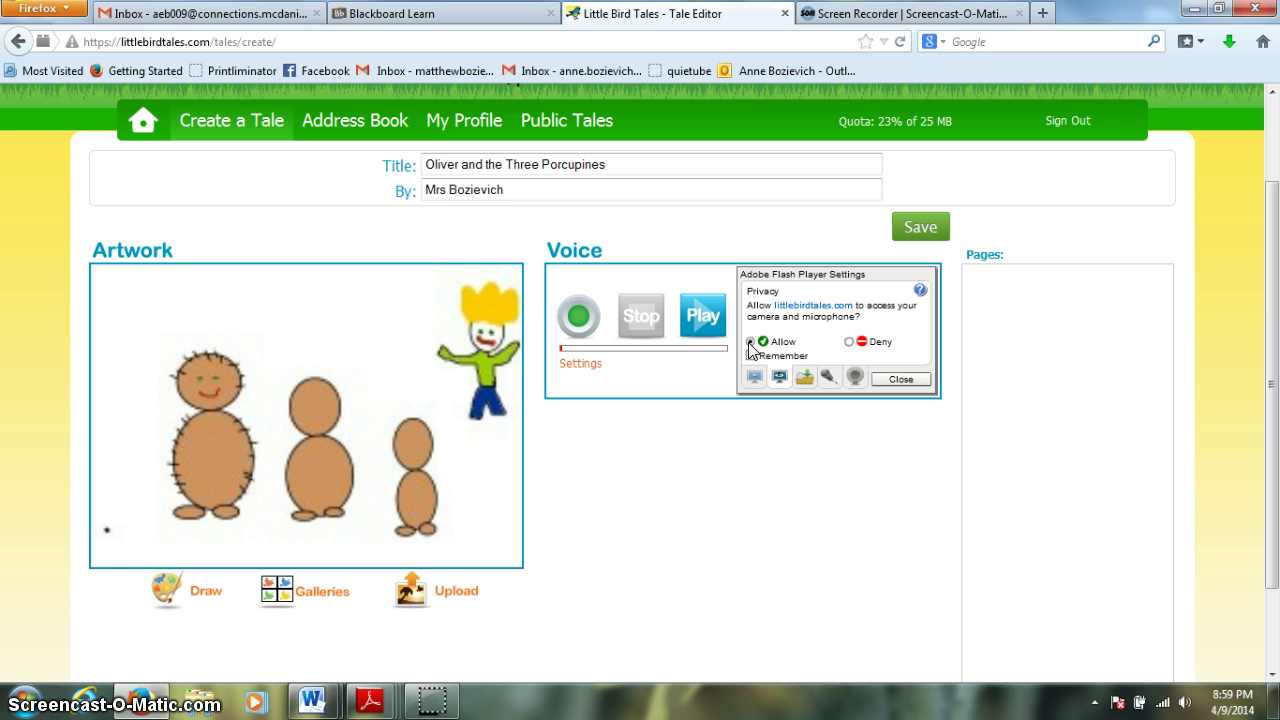
pyautogui.click(750, 343)
pyautogui.click(900, 379)
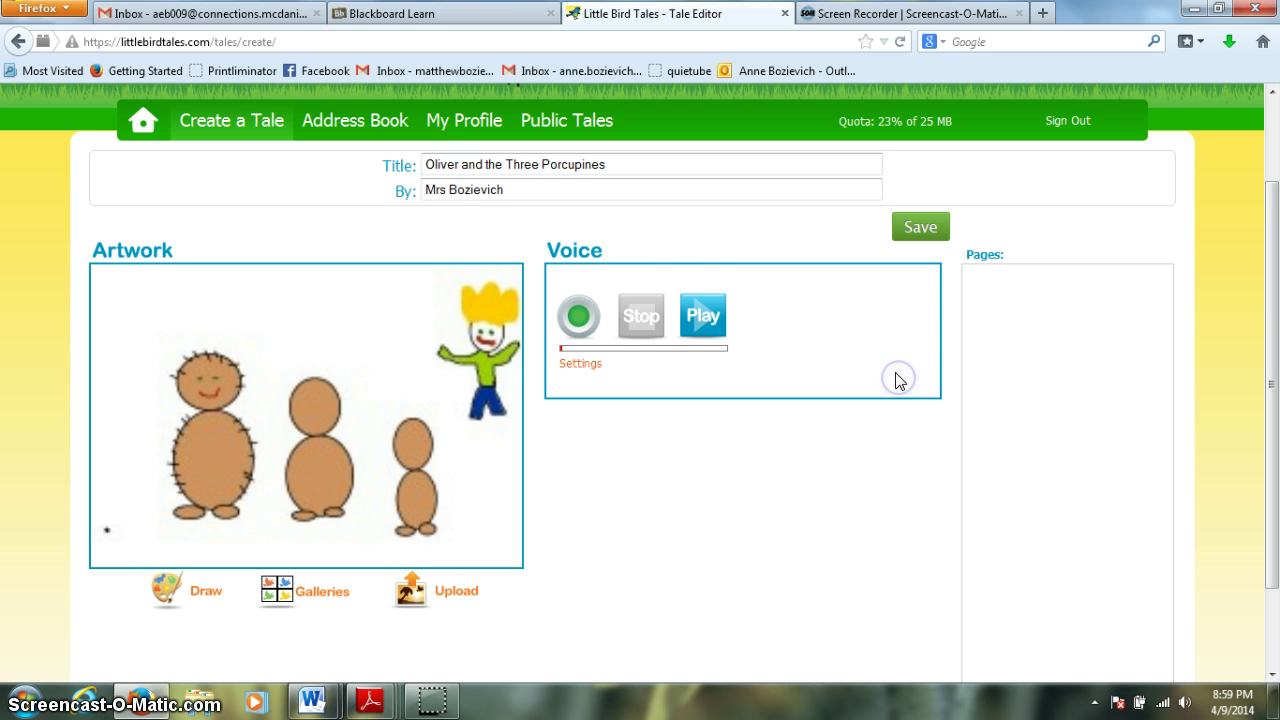
# Record the cover narration, play it back to check, and save the cover
pyautogui.click(578, 318)
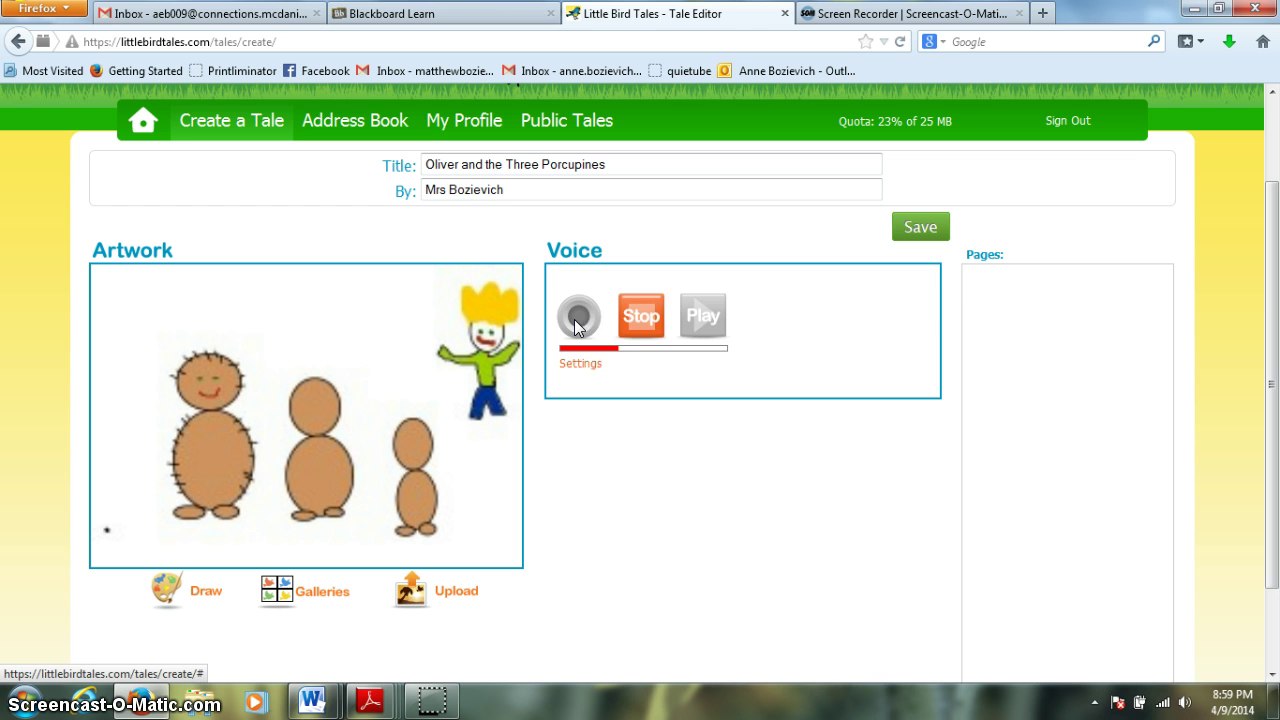
pyautogui.click(627, 326)
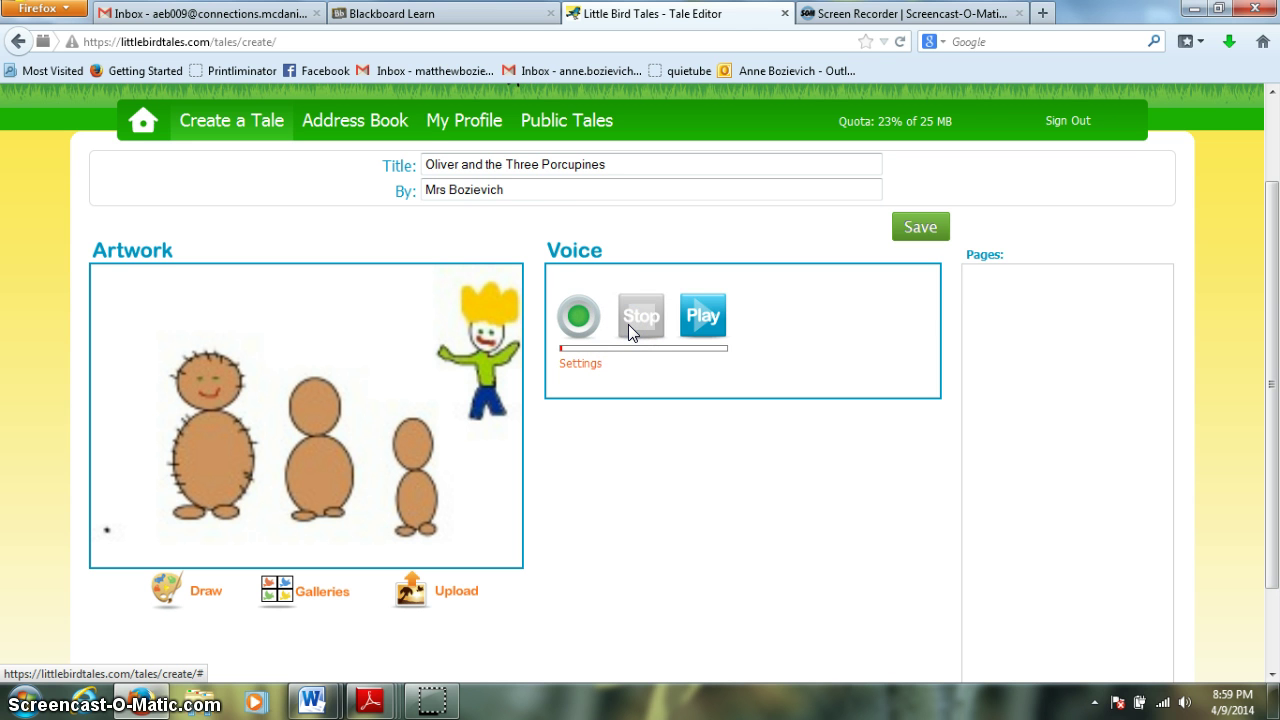
pyautogui.click(708, 320)
pyautogui.click(922, 228)
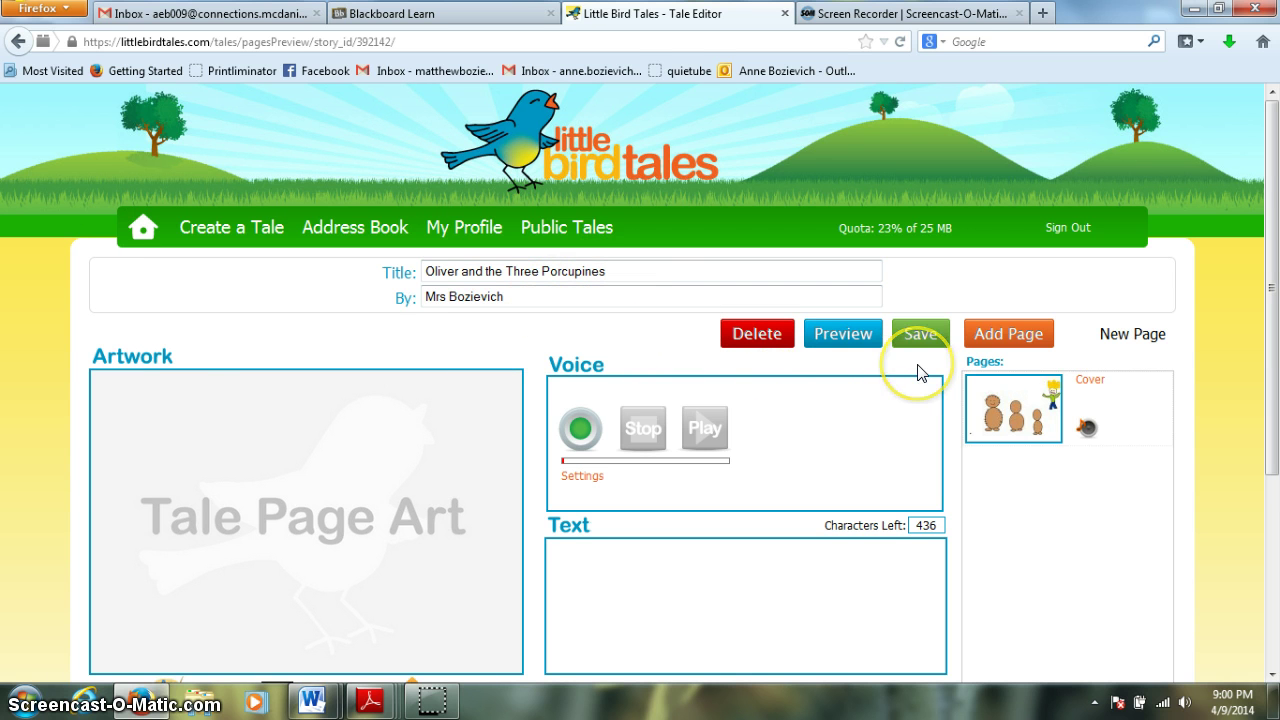
pyautogui.click(1042, 338)
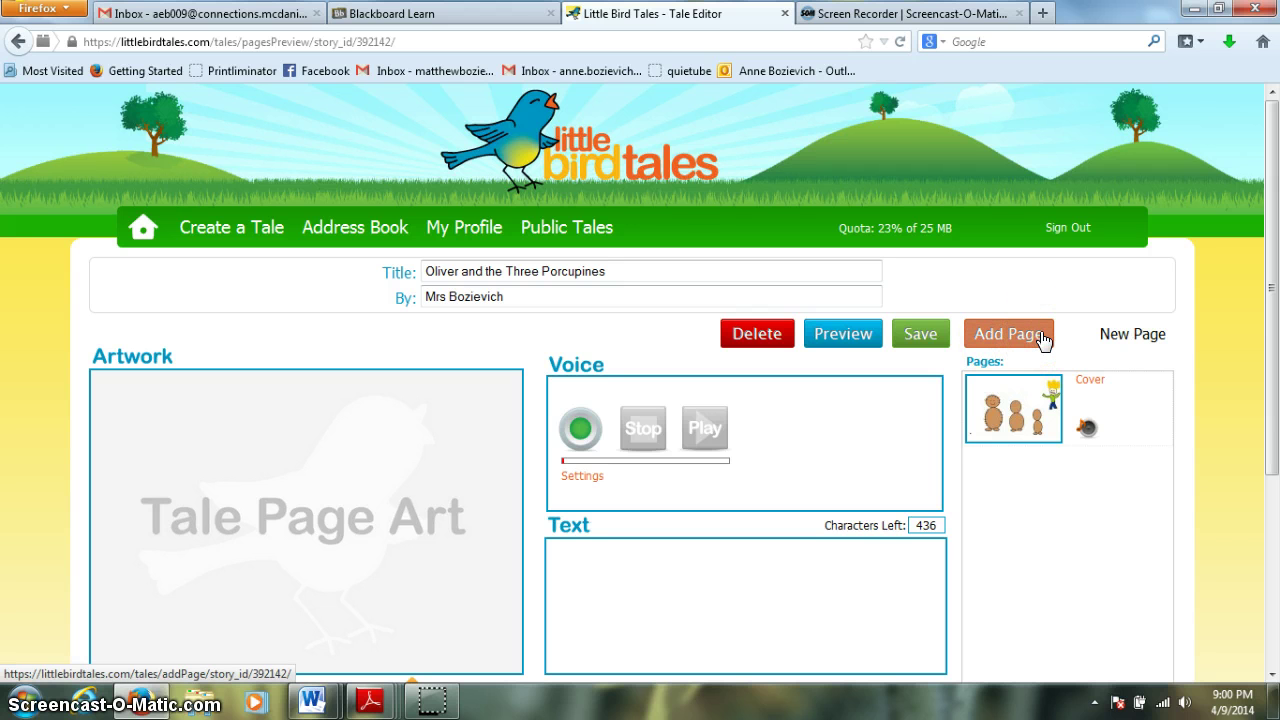
# Add a new page and begin entering its text and recording its narration
pyautogui.click(1041, 338)
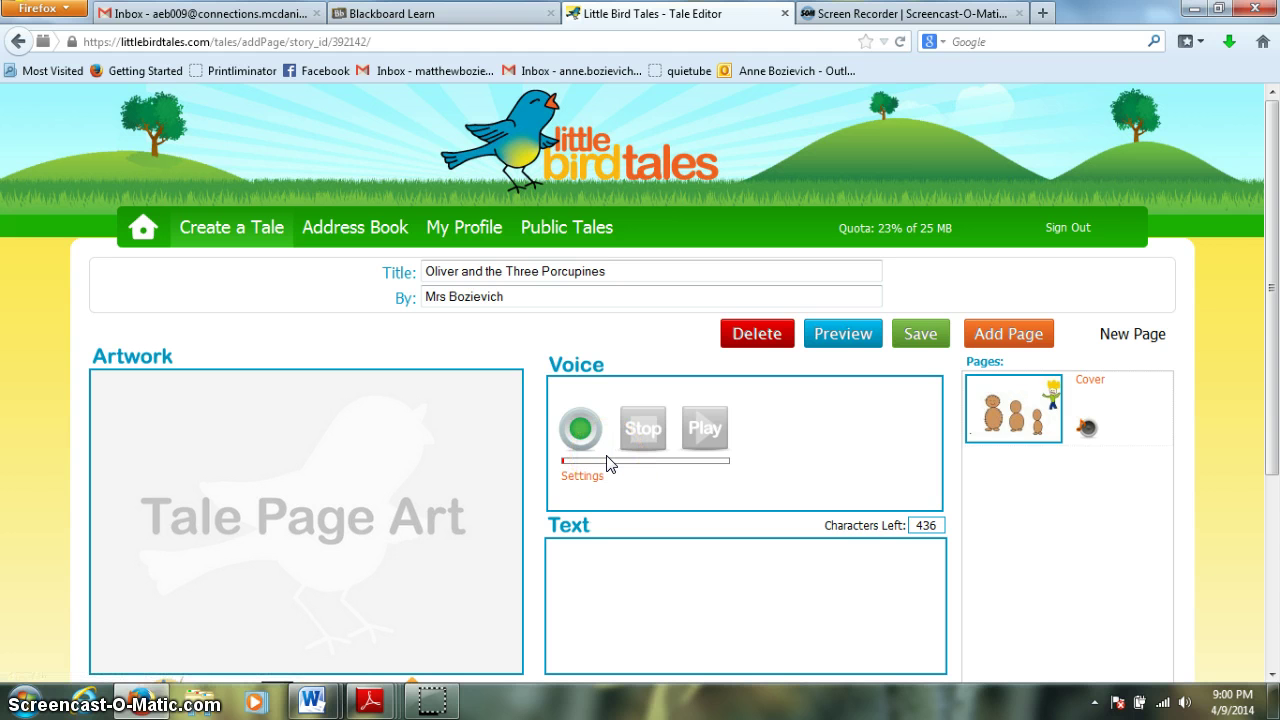
pyautogui.click(580, 540)
pyautogui.scroll(-2, 578, 500)
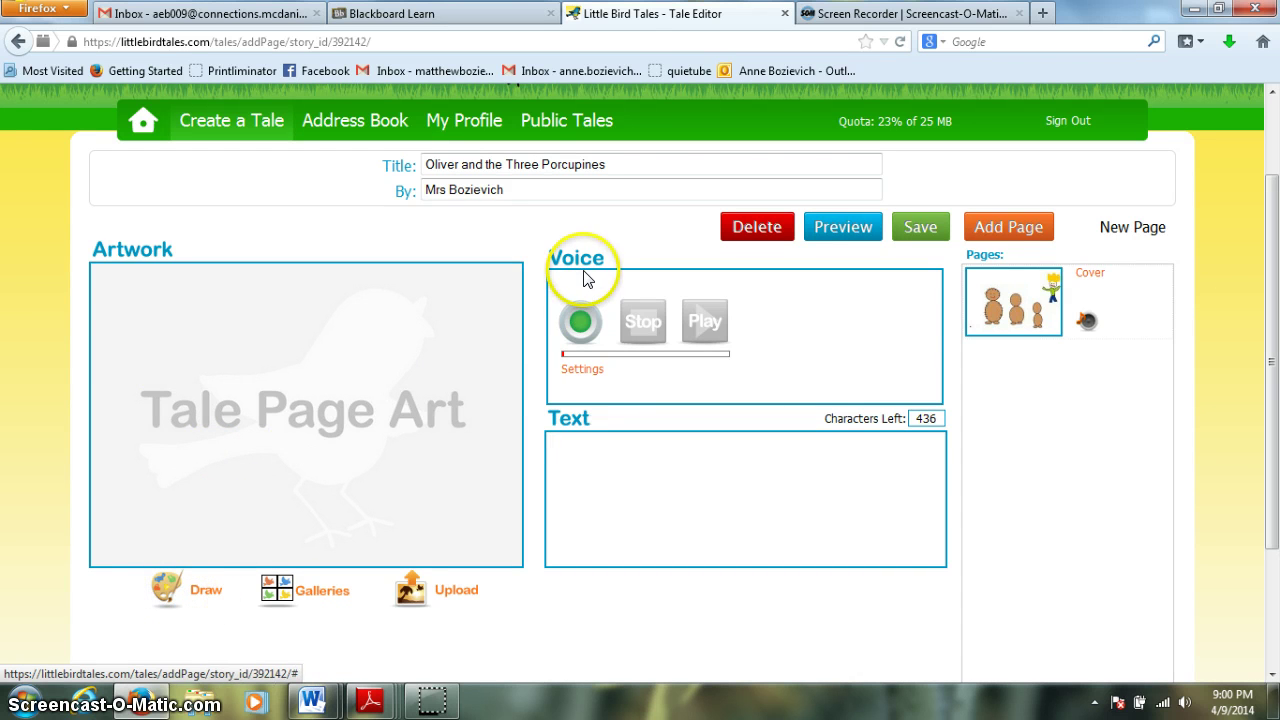
pyautogui.click(586, 322)
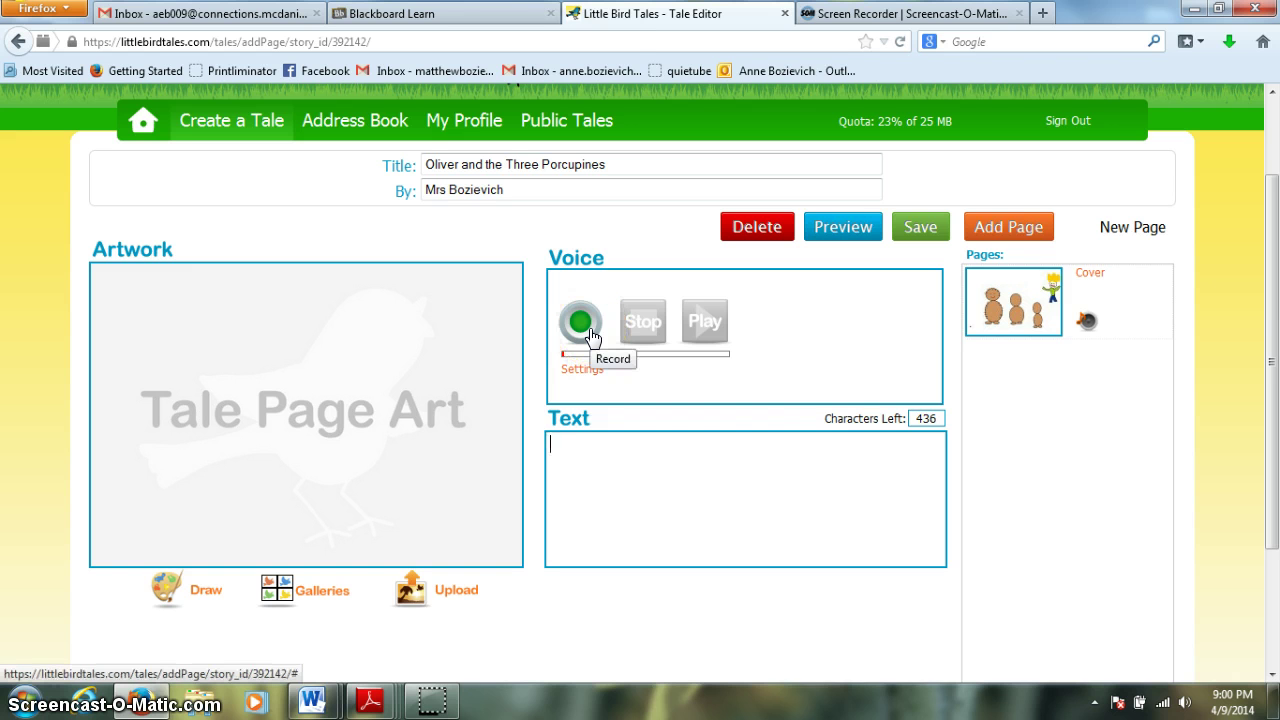
# Finish the page text, save the new page, and return to the home page
pyautogui.click(706, 481)
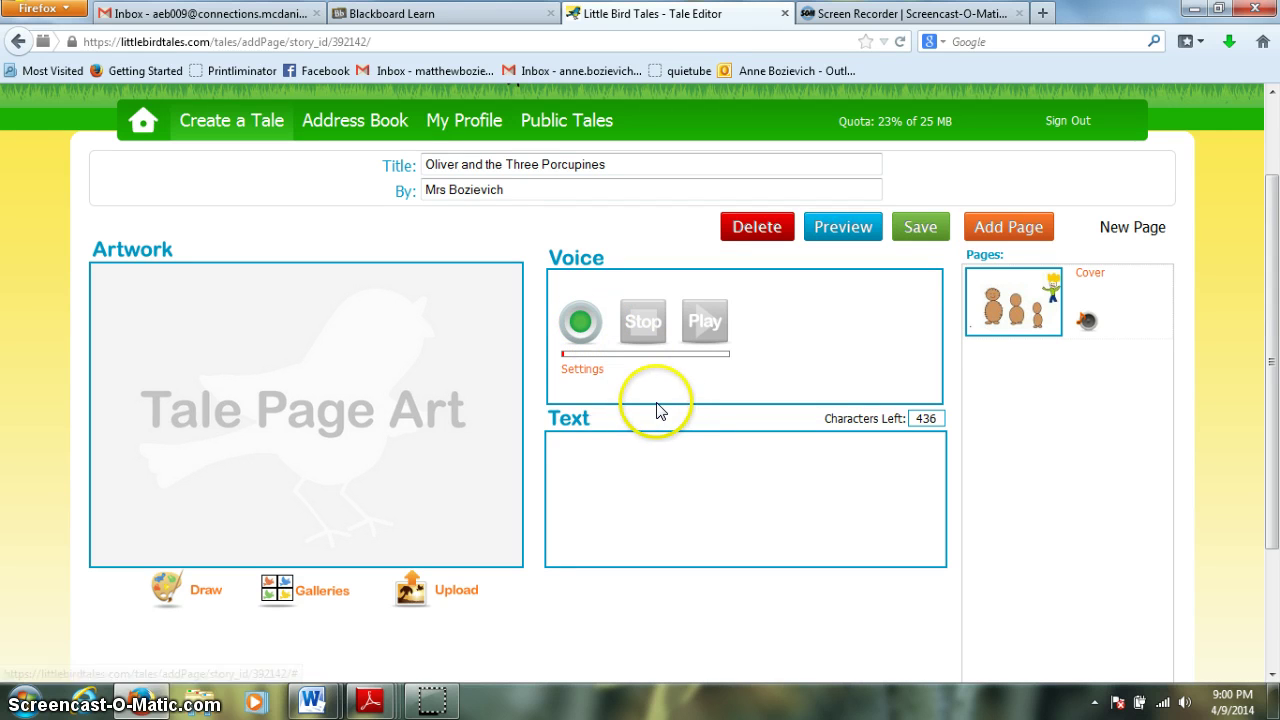
pyautogui.click(647, 446)
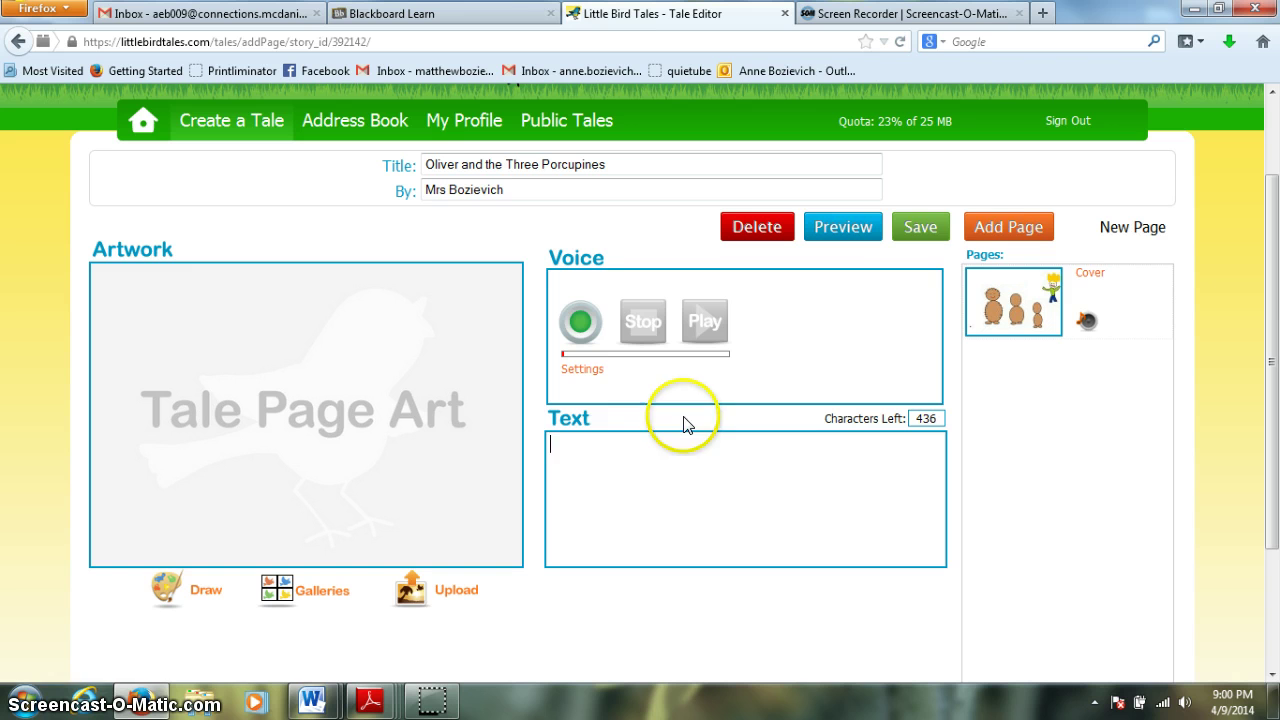
pyautogui.click(924, 238)
pyautogui.click(1008, 228)
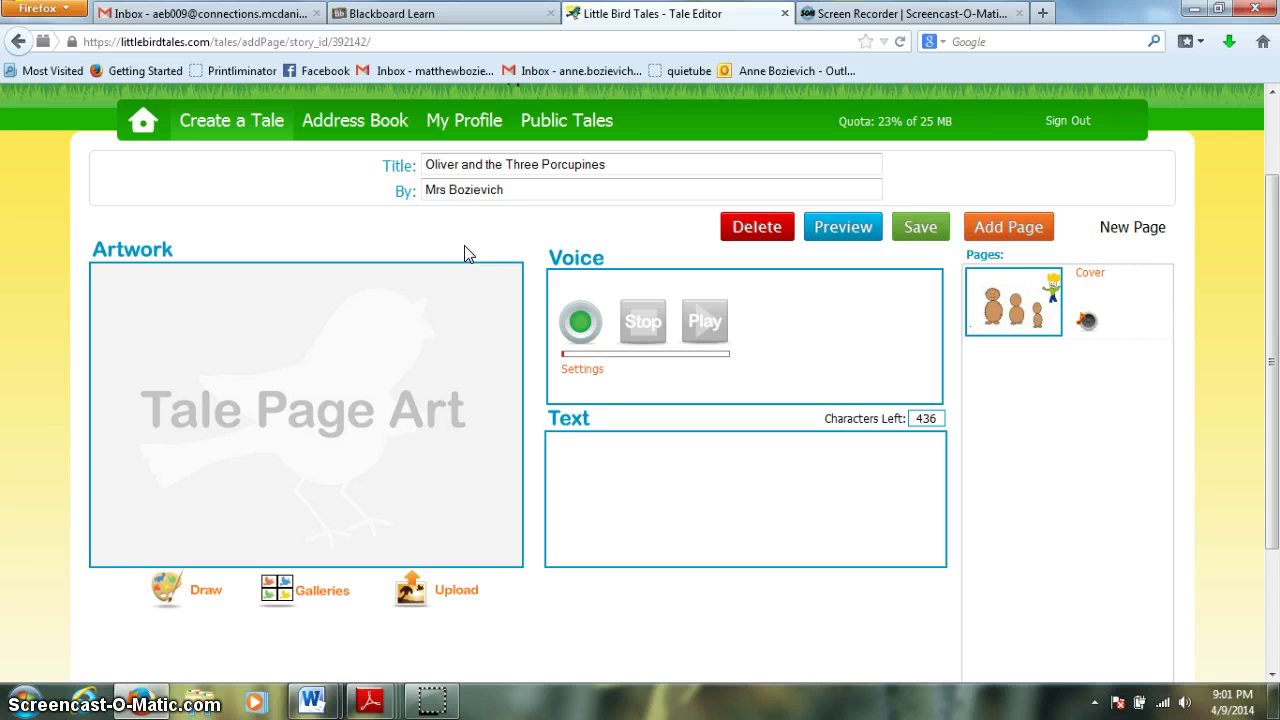
pyautogui.click(148, 141)
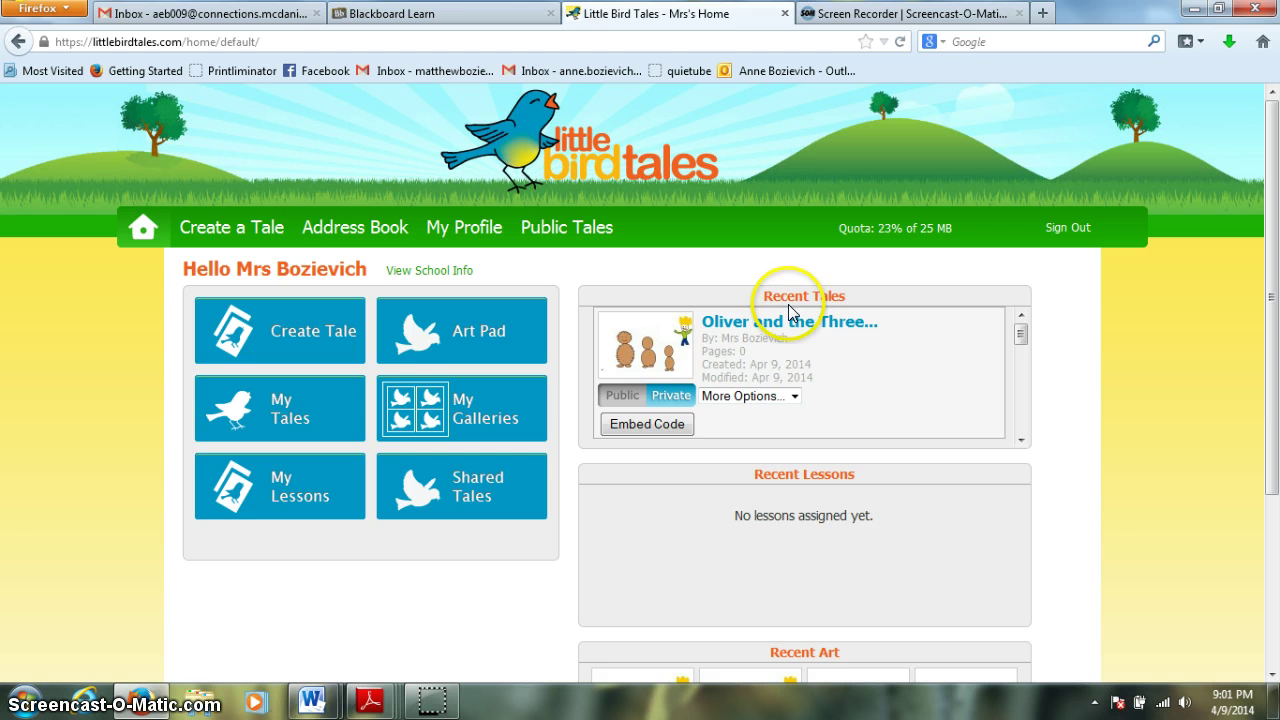
# Choose Share from the More Options menu of Oliver and the Three Porcupines in Recent Tales
pyautogui.moveTo(740, 312)
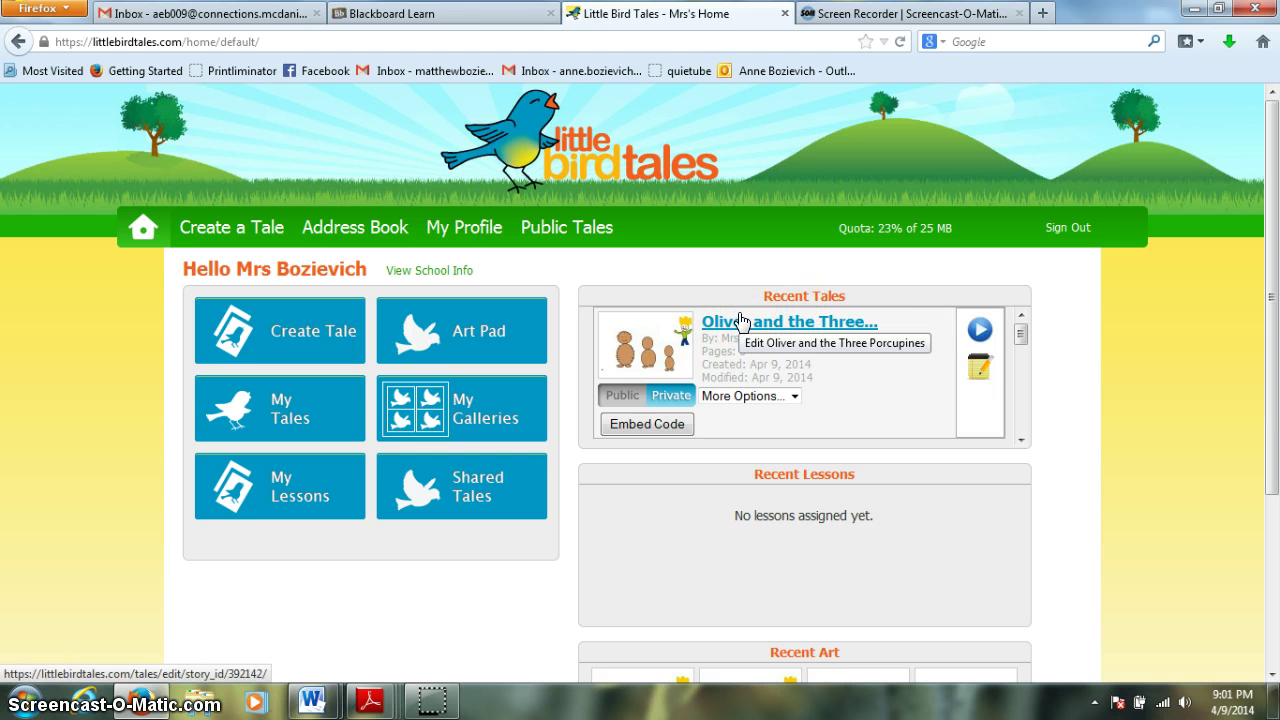
pyautogui.click(738, 321)
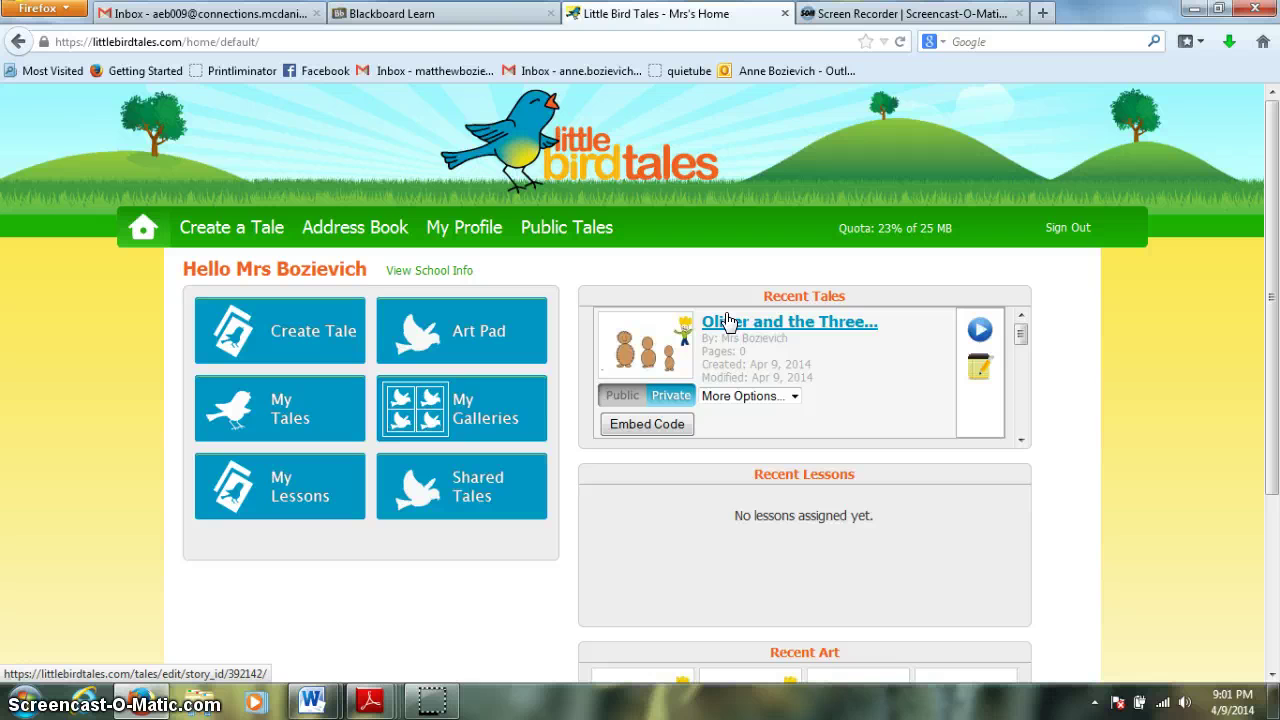
pyautogui.click(1020, 440)
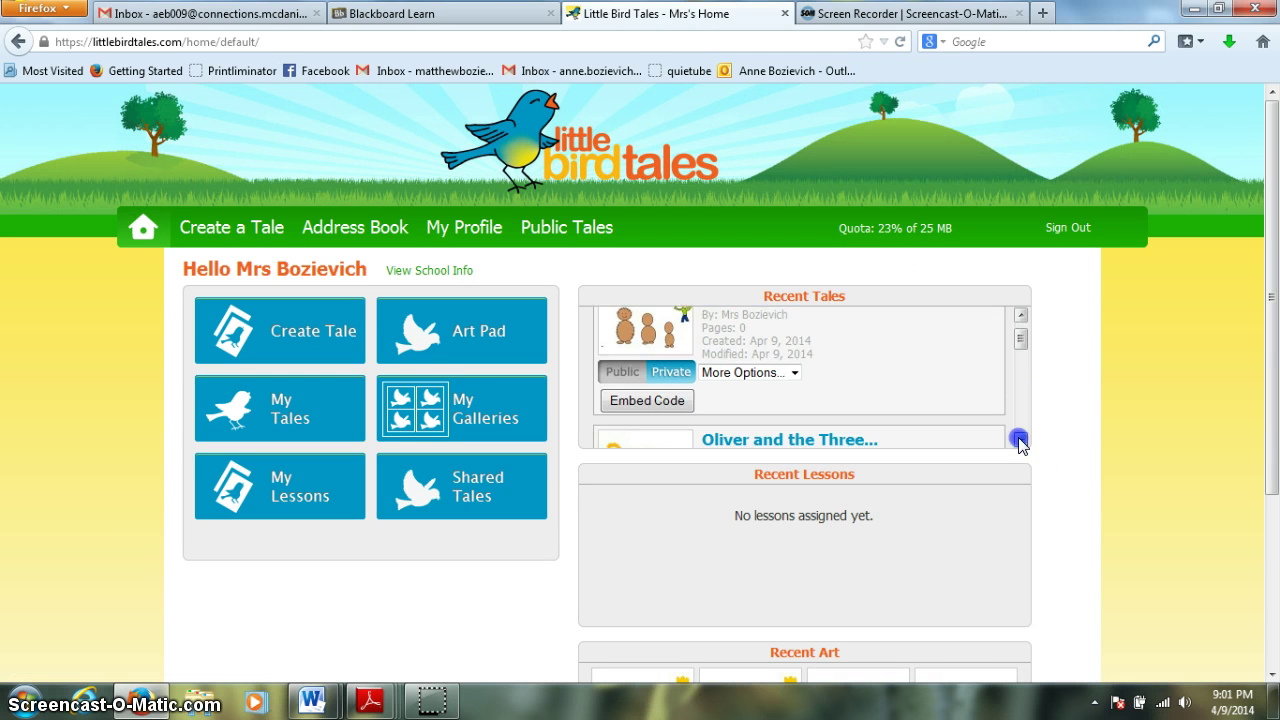
pyautogui.moveTo(1020, 440); pyautogui.dragTo(1020, 440)
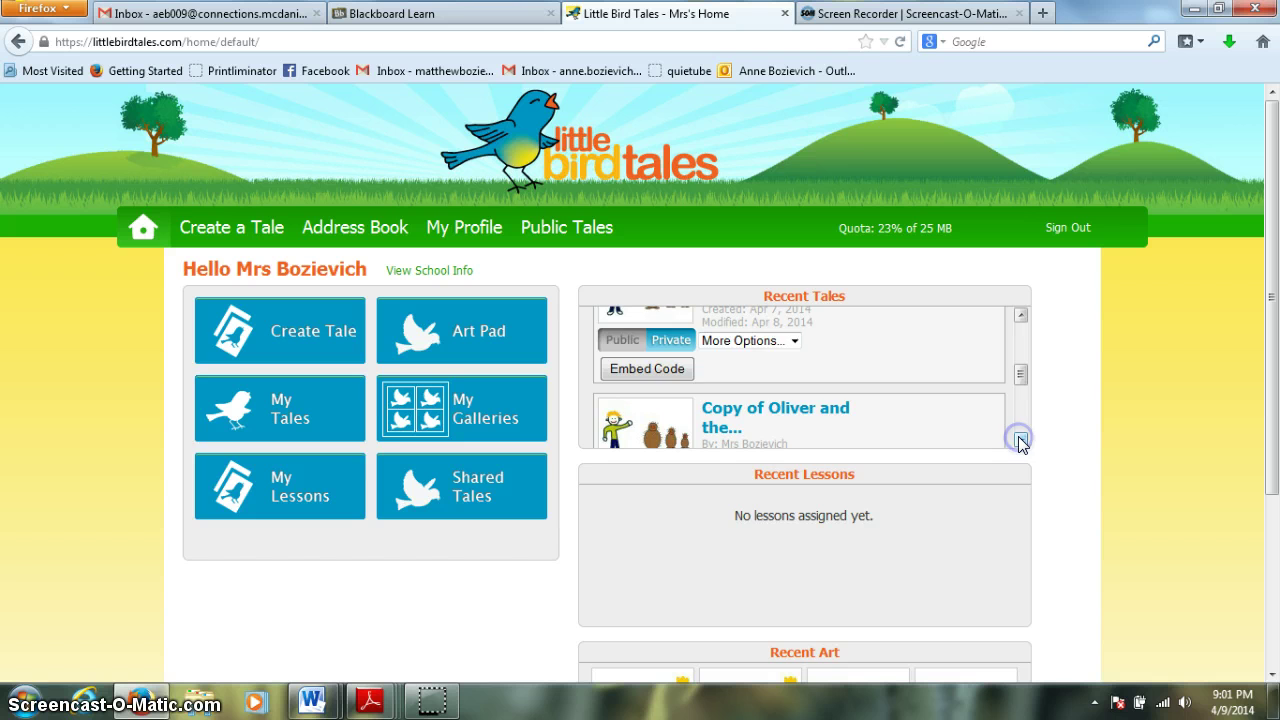
pyautogui.moveTo(1020, 375); pyautogui.dragTo(1022, 340)
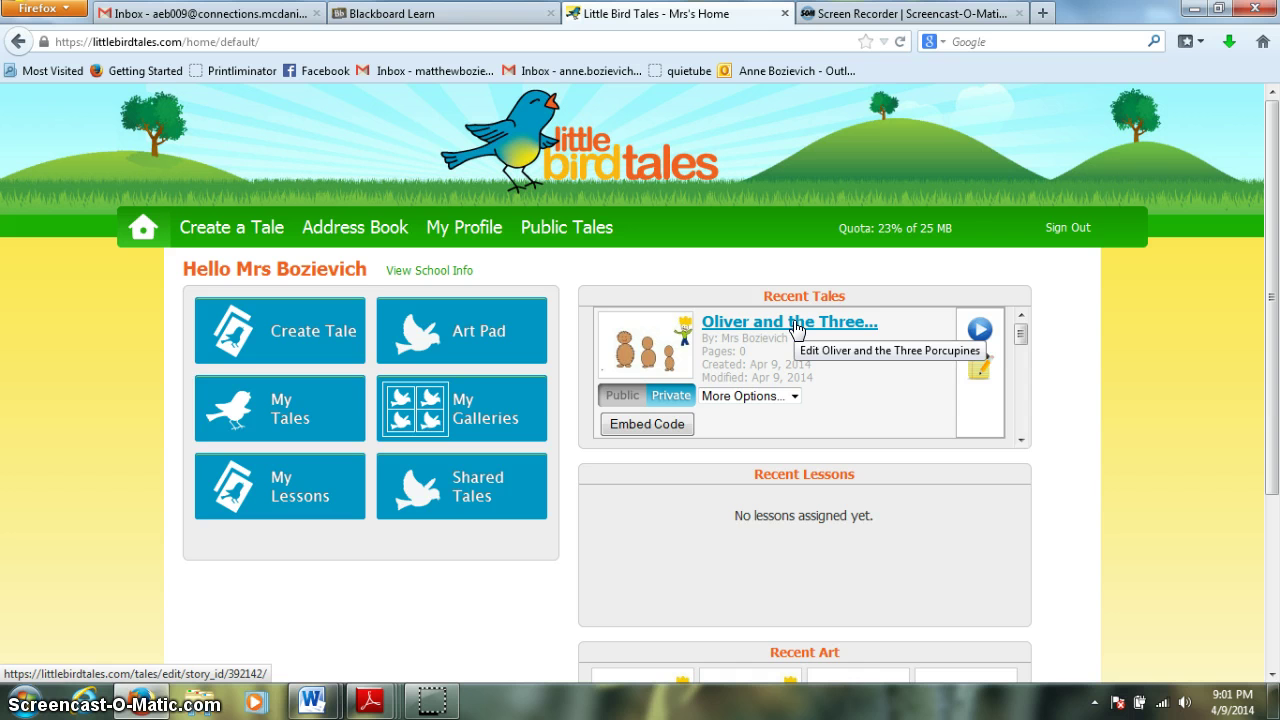
pyautogui.click(793, 397)
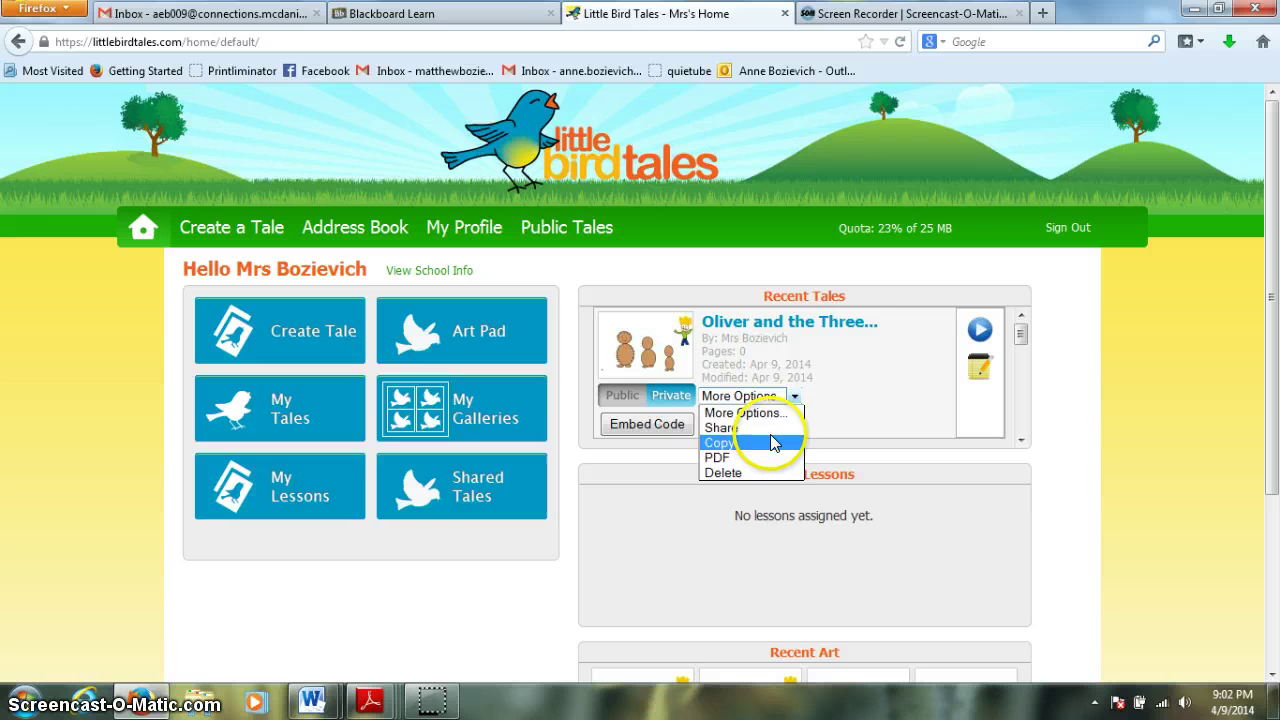
pyautogui.click(722, 428)
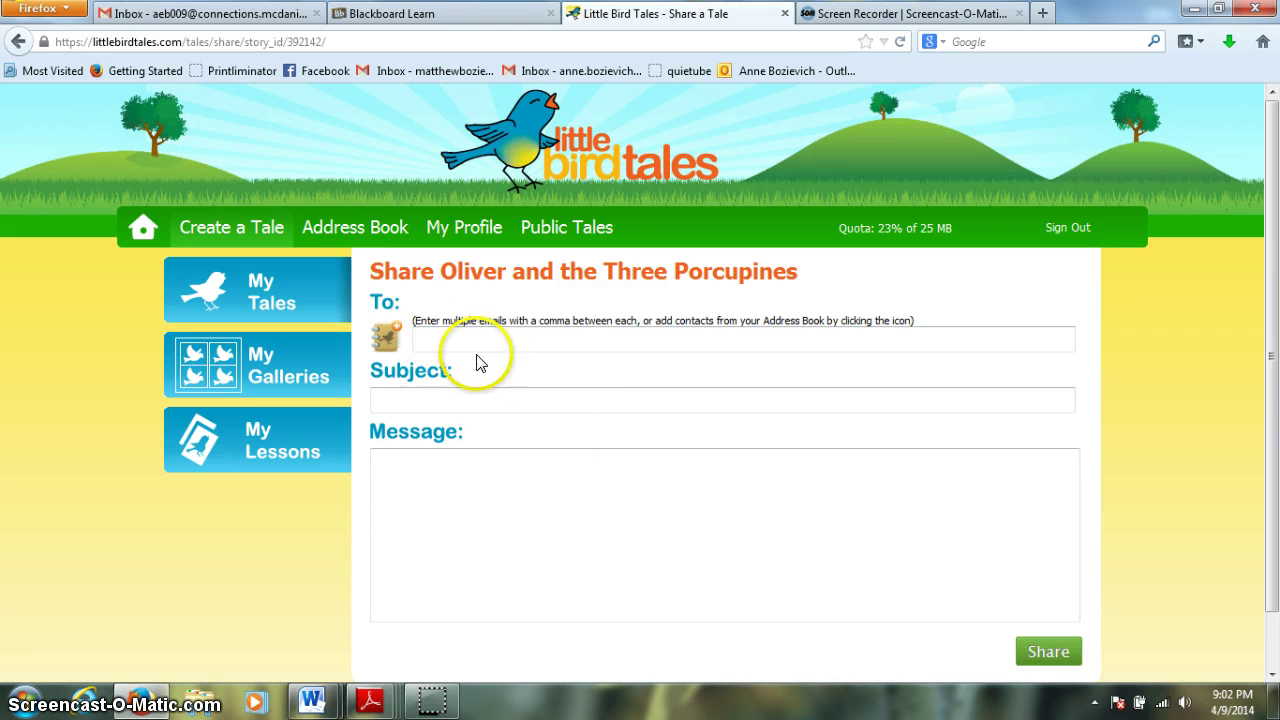
# Visit the To, Subject and Message fields without filling them, then switch to Blackboard Learn
pyautogui.click(427, 346)
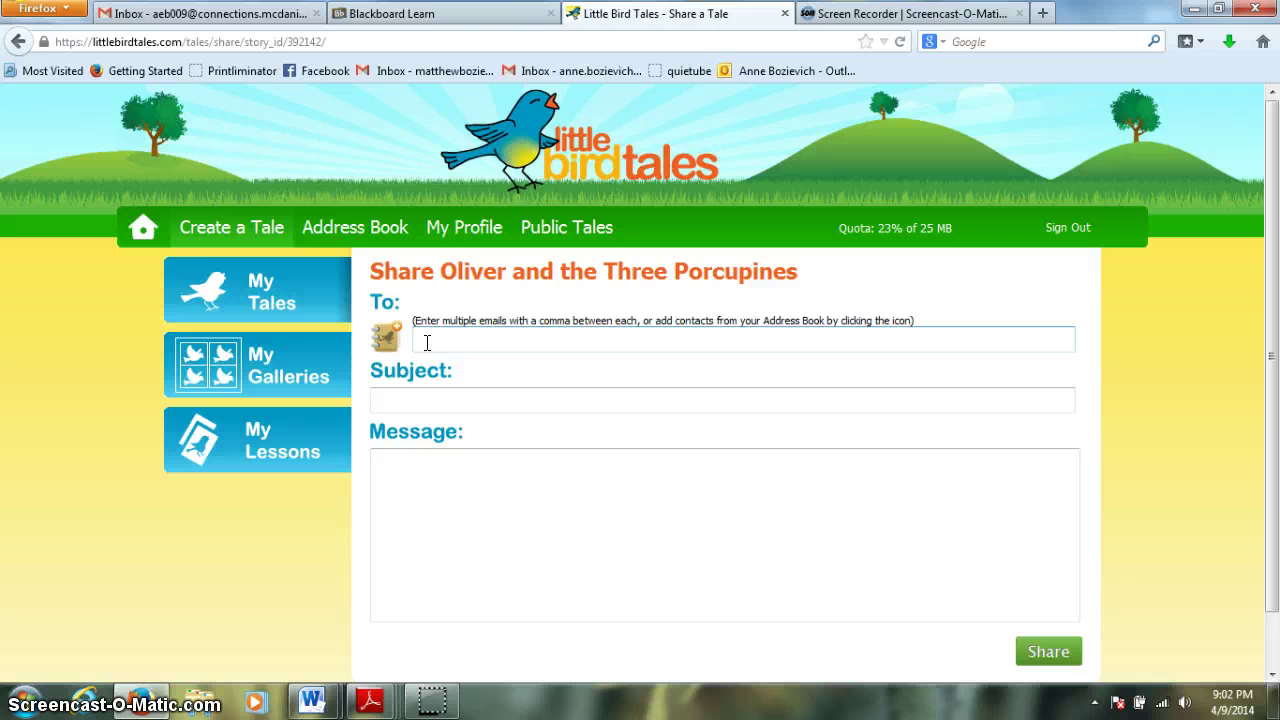
pyautogui.click(434, 400)
pyautogui.click(405, 477)
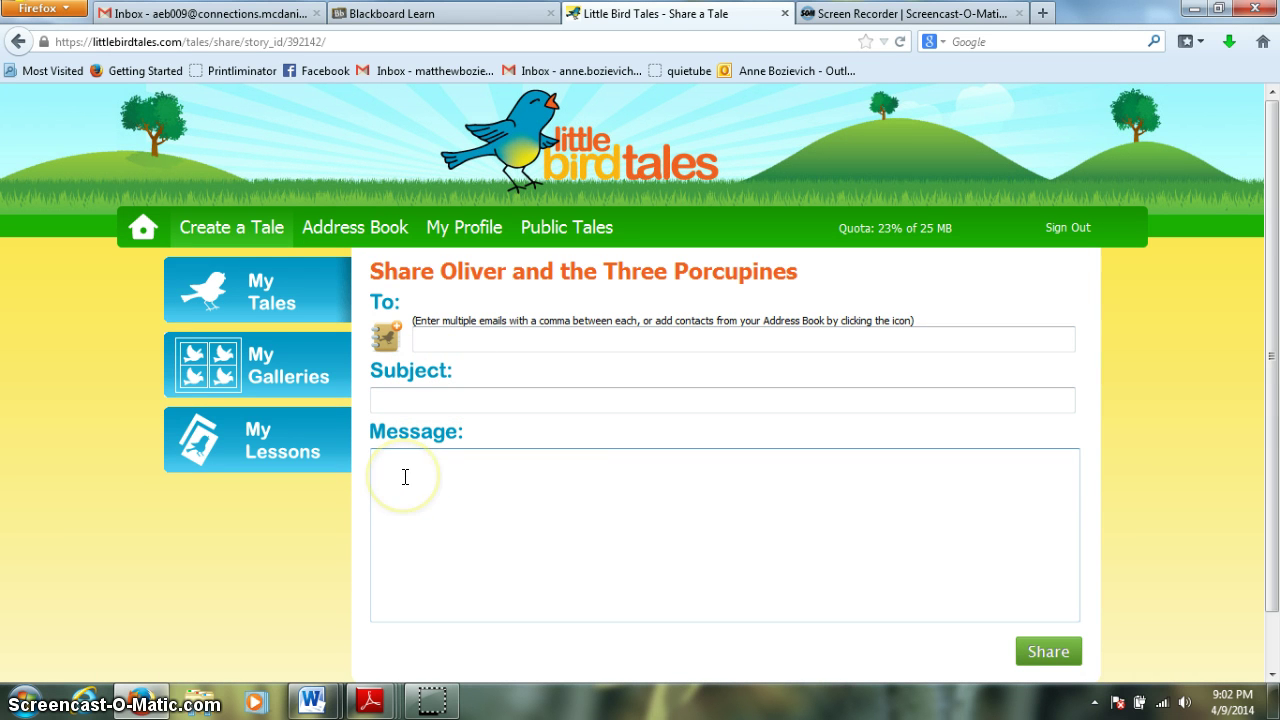
pyautogui.hotkey('shift', 'Tab')
pyautogui.hotkey('shift', 'Tab')
pyautogui.click(405, 477)
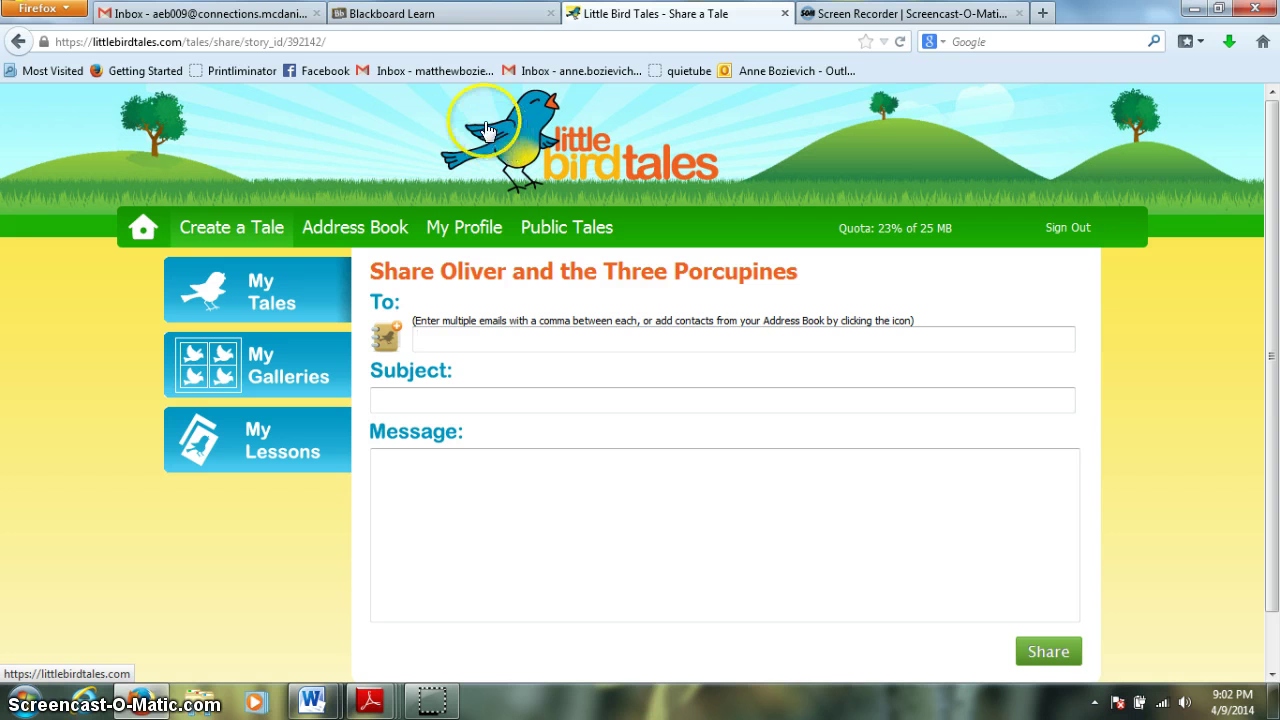
pyautogui.click(415, 14)
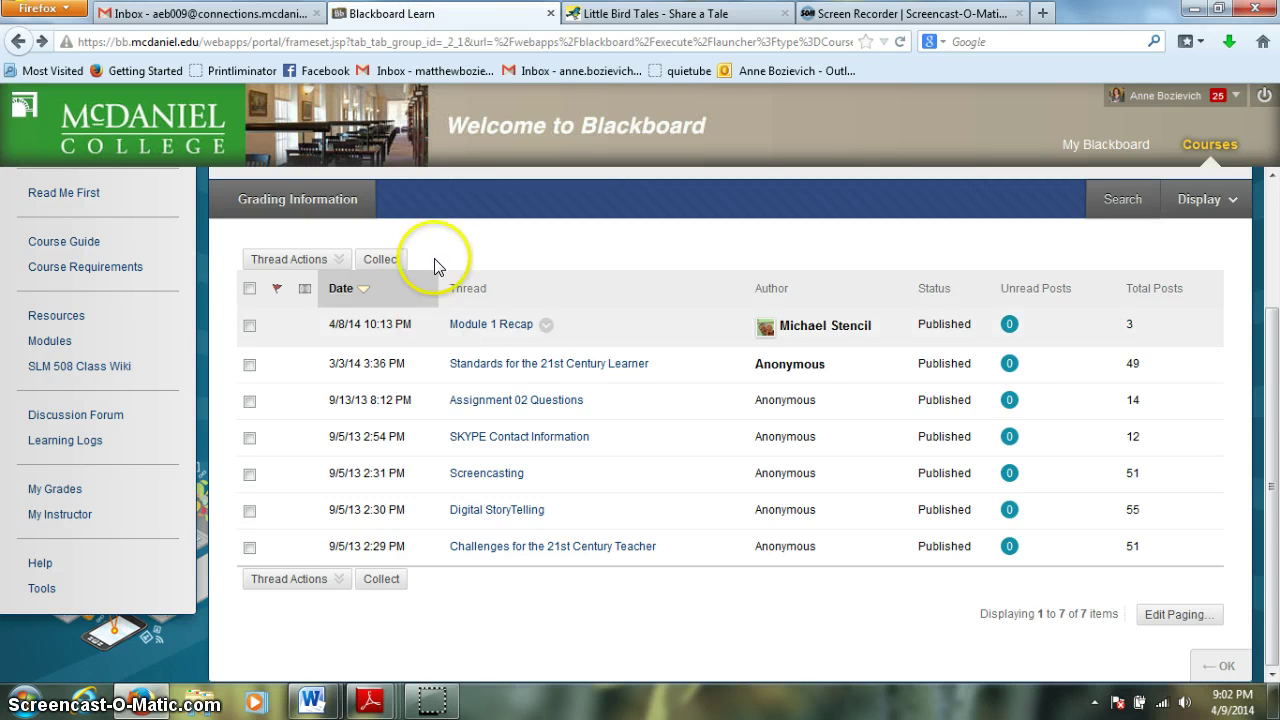
# Open the 'story' e-mail from littlebirdtales.com in Gmail and scroll down to the tale
pyautogui.click(250, 14)
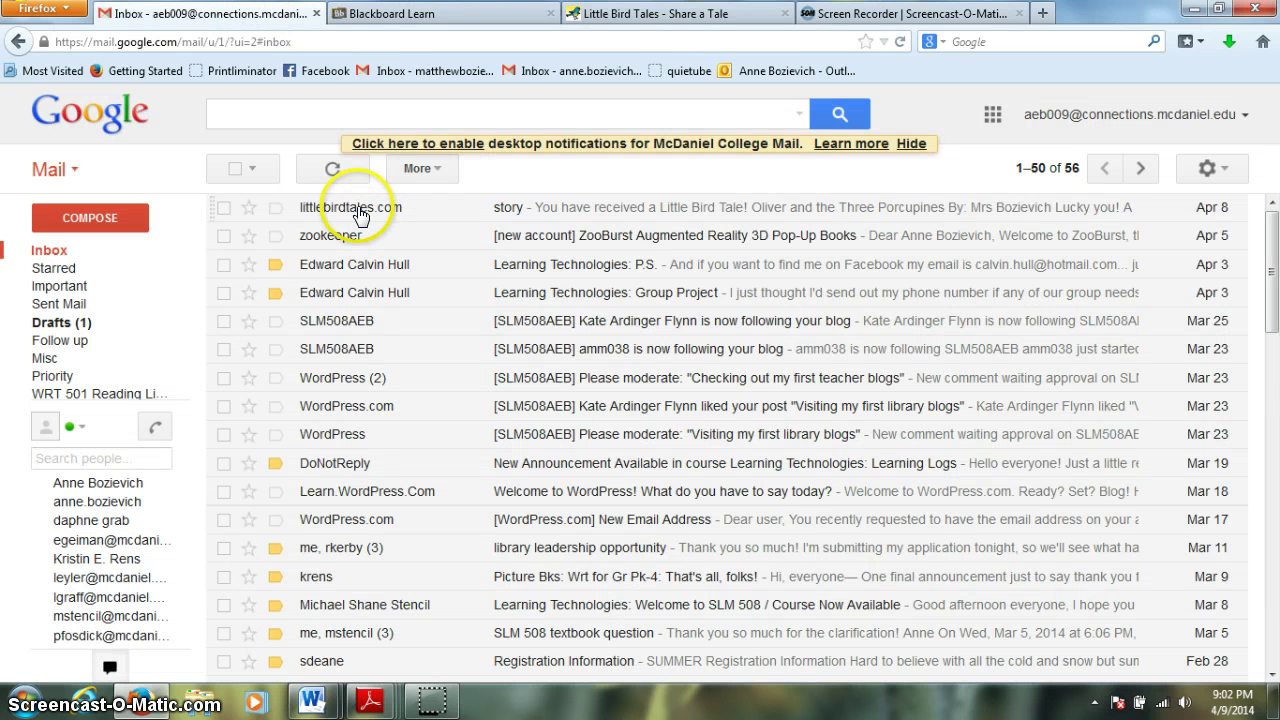
pyautogui.click(352, 207)
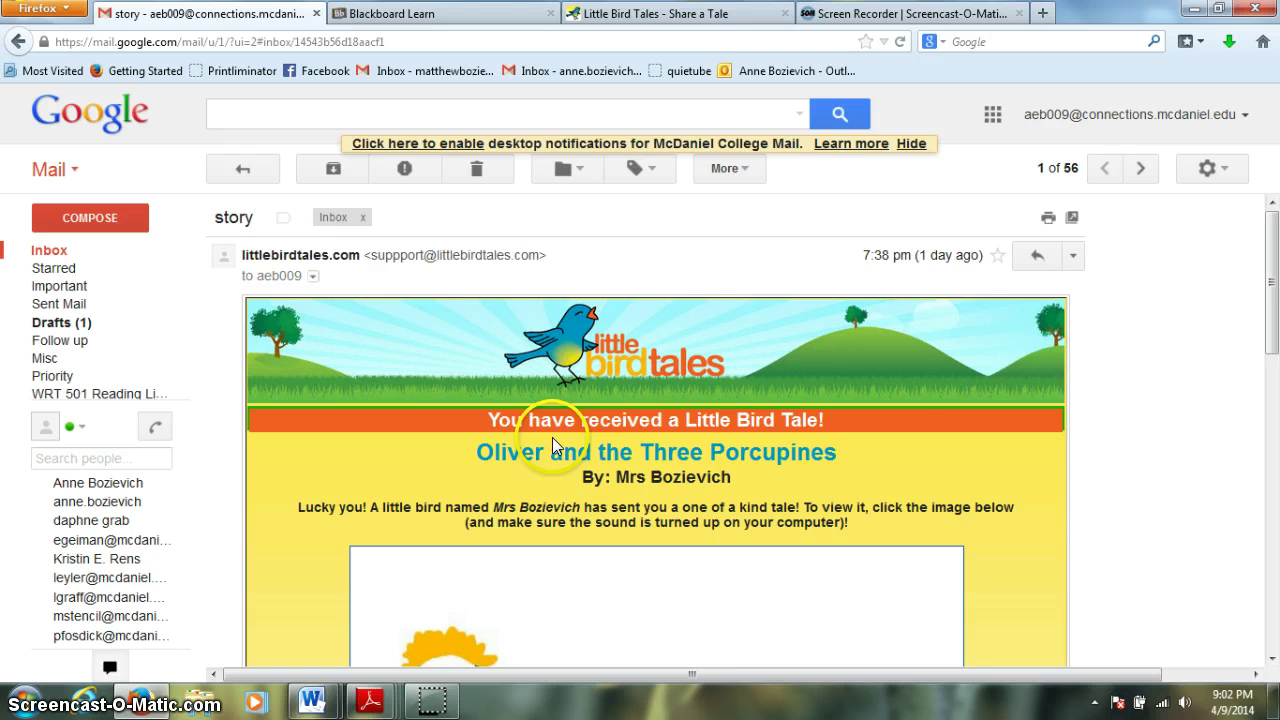
pyautogui.scroll(-1, 556, 425)
pyautogui.scroll(-1, 559, 403)
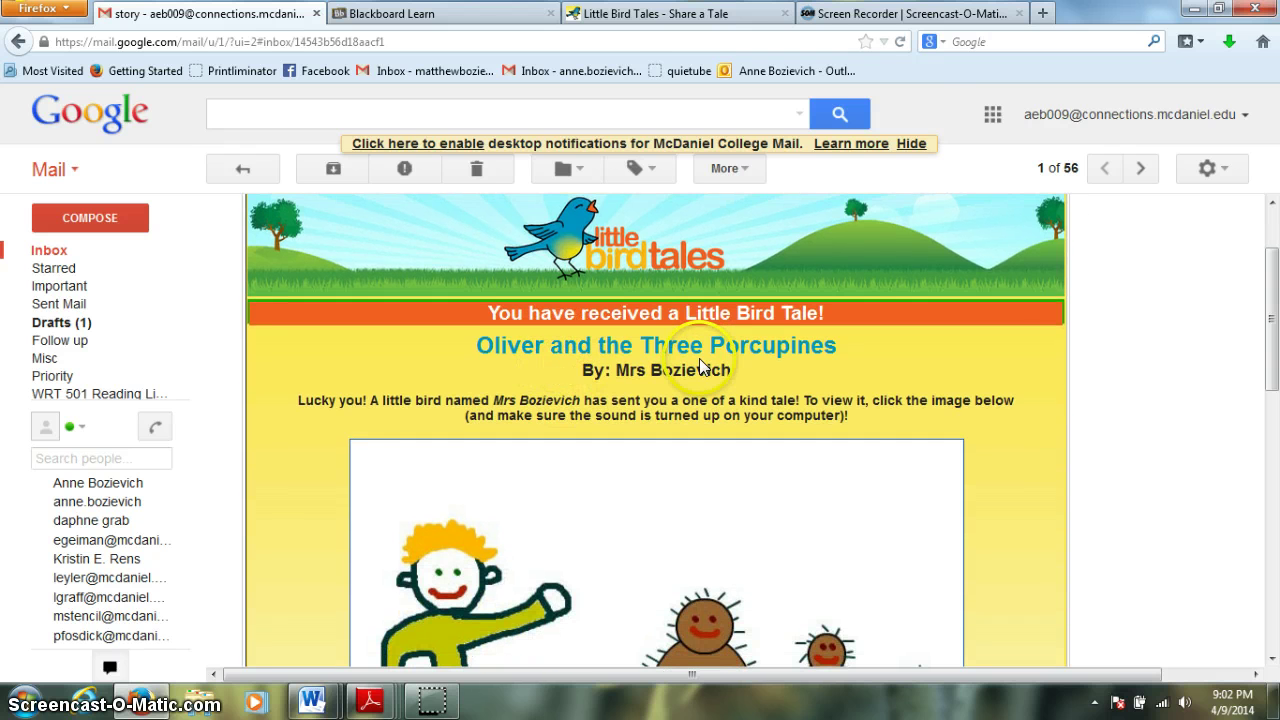
pyautogui.scroll(-4, 699, 360)
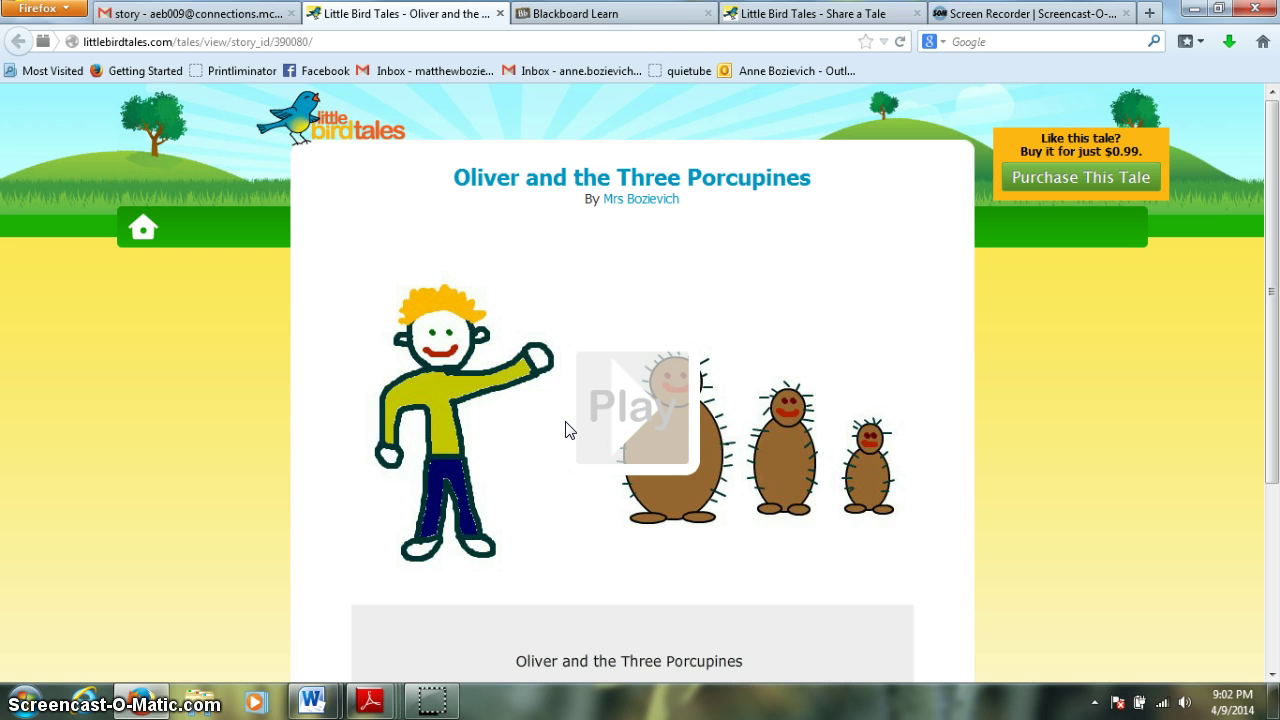
# Play the tale to the plate-of-peas page, pause at 02:50, and select its web address
pyautogui.click(636, 418)
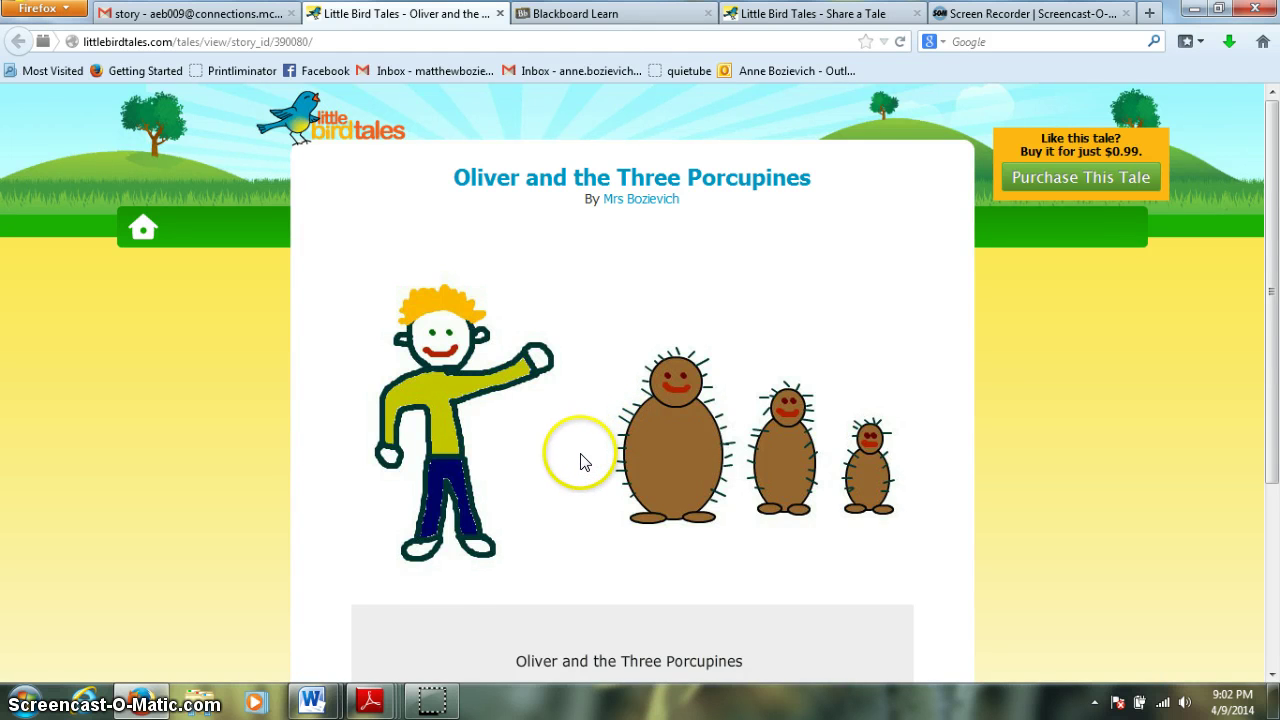
pyautogui.scroll(-1, 583, 462)
pyautogui.scroll(-3, 583, 462)
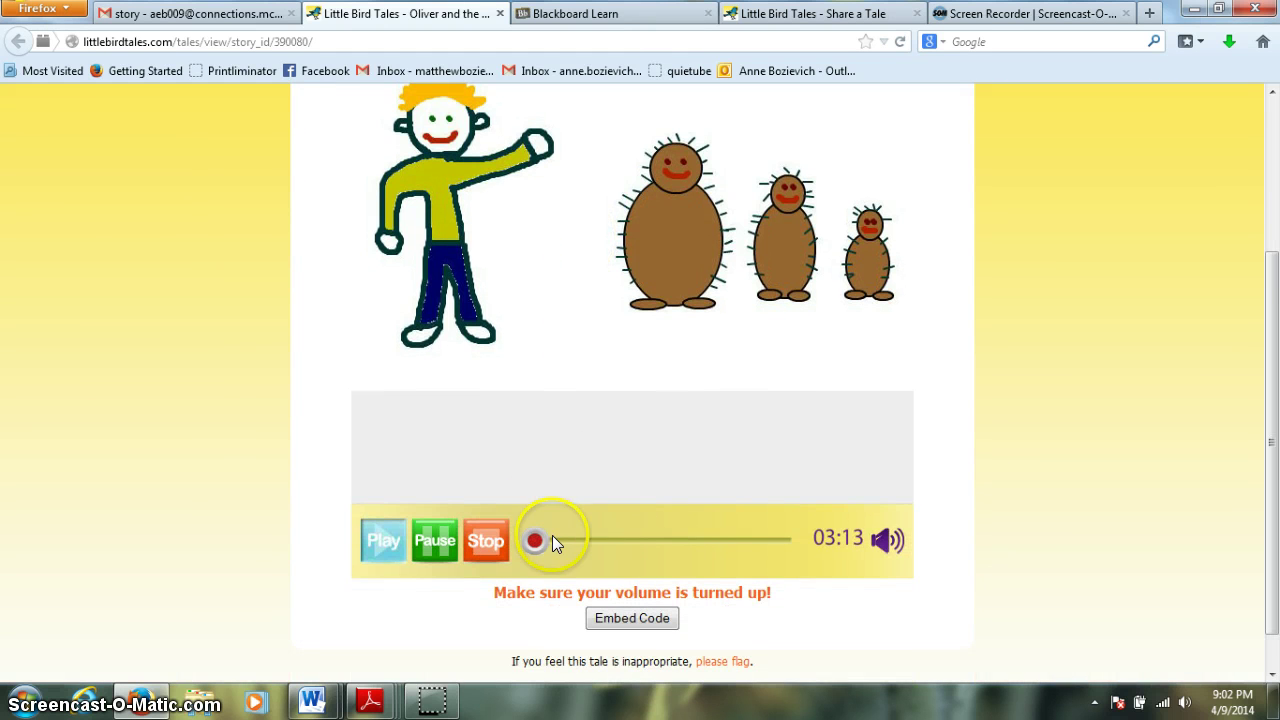
pyautogui.scroll(4, 597, 465)
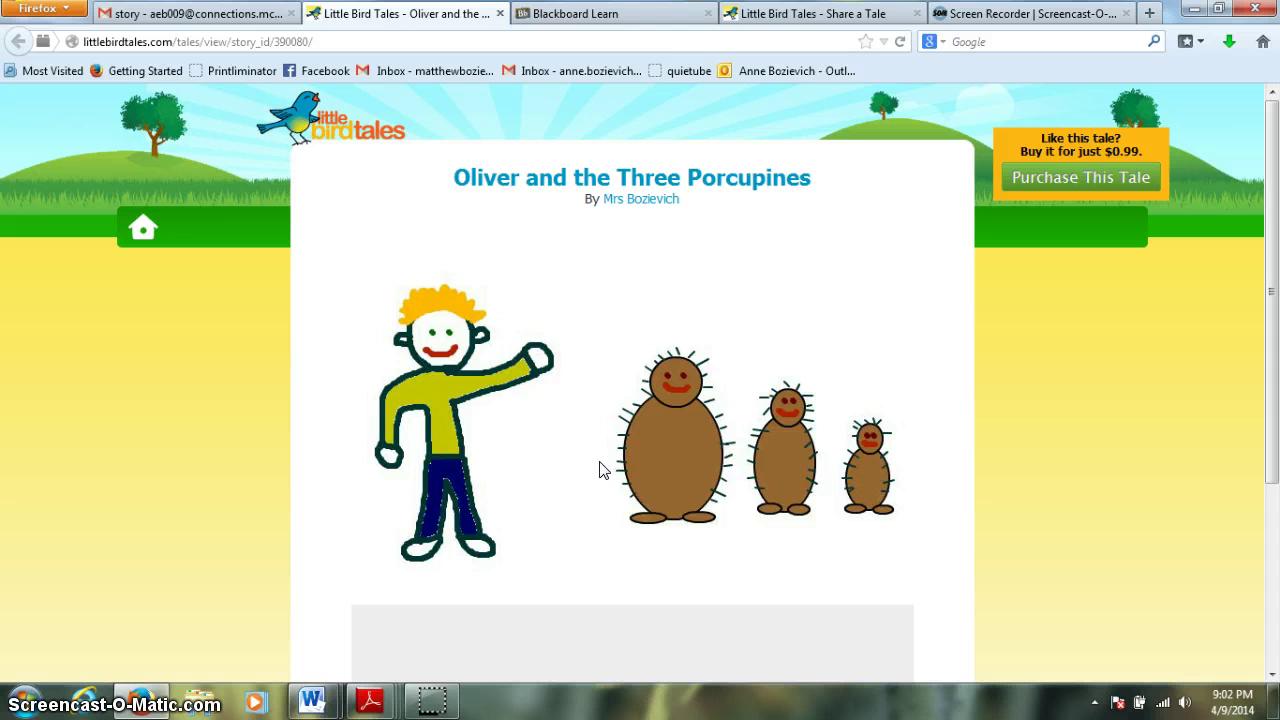
pyautogui.scroll(-2, 600, 470)
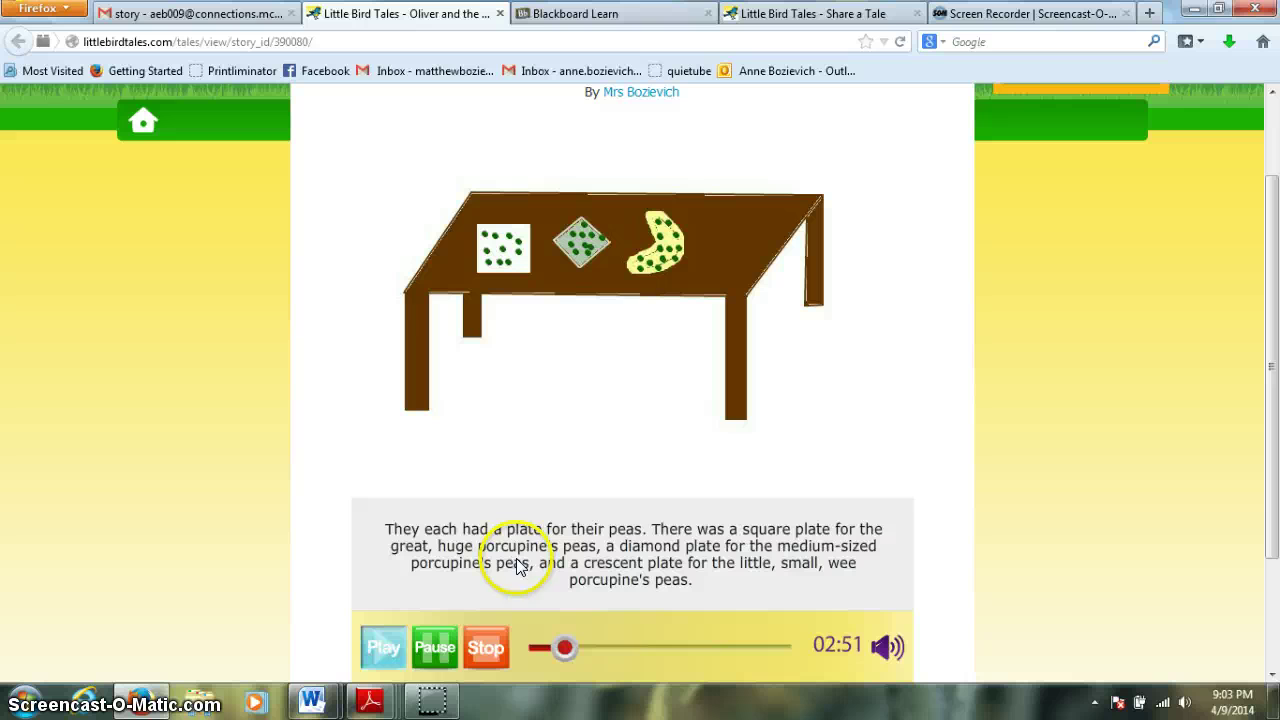
pyautogui.click(439, 652)
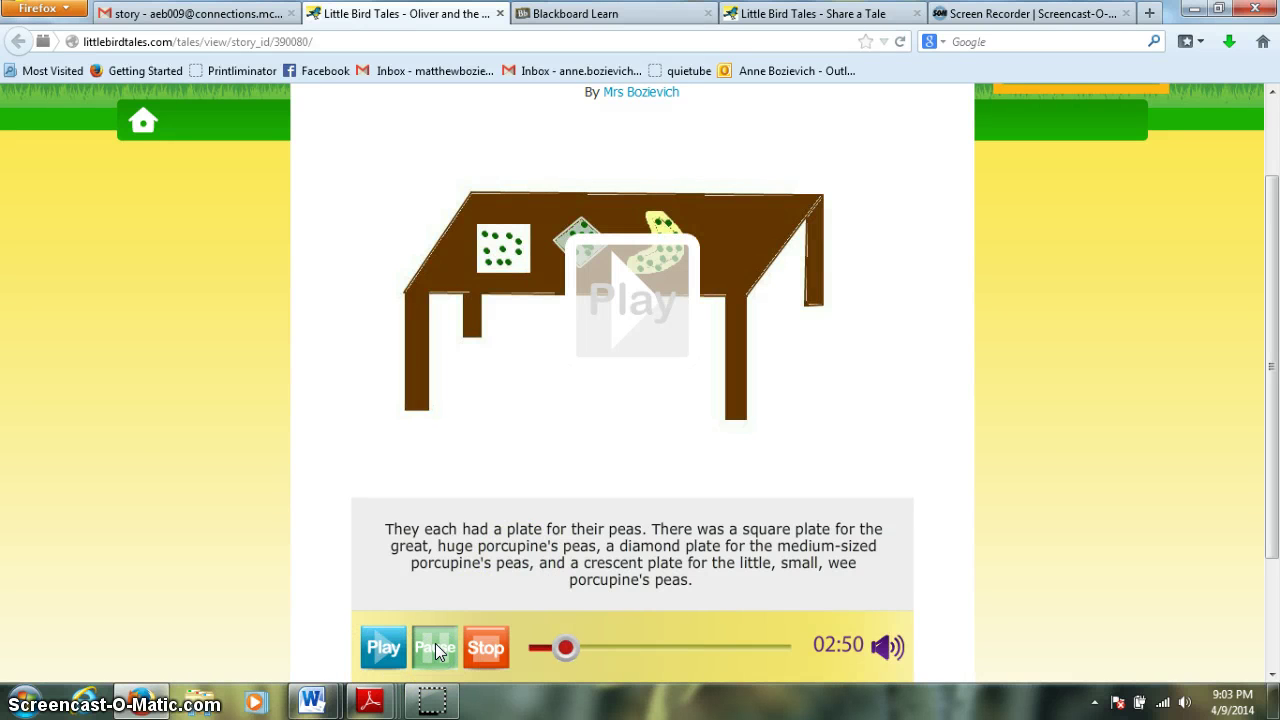
pyautogui.click(321, 41)
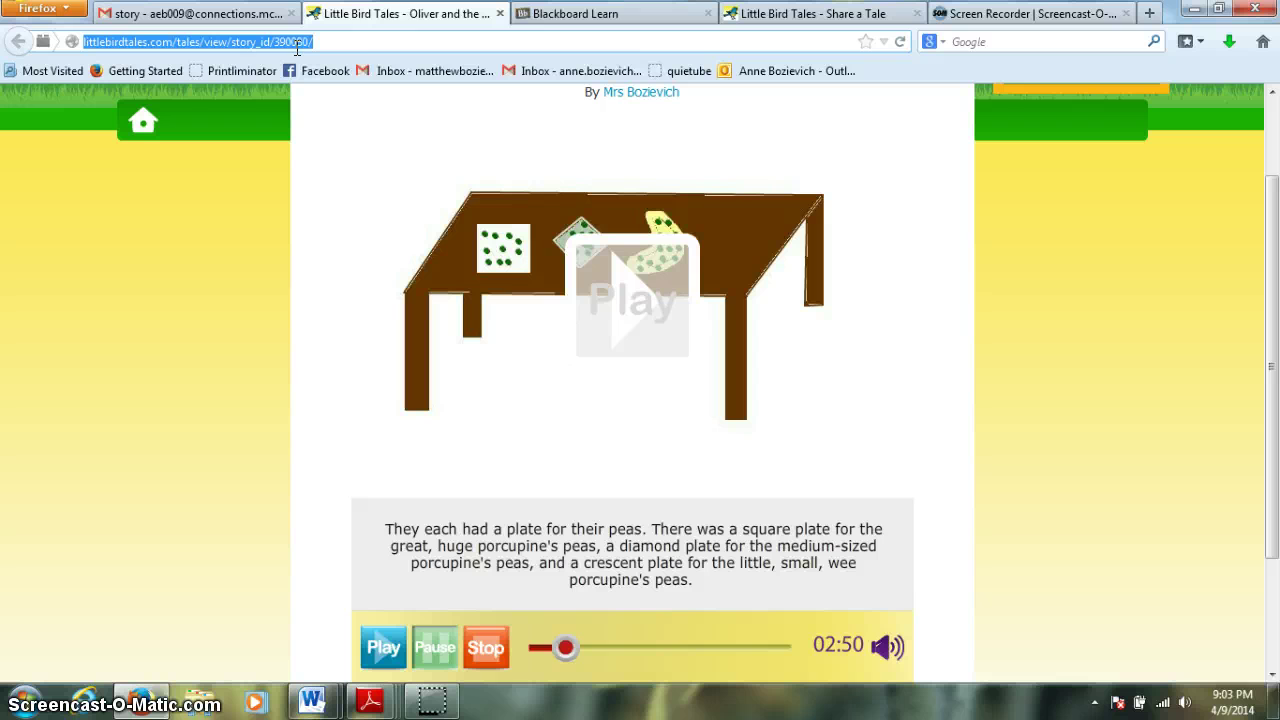
# Return to the Share a Tale tab and go to the Little Bird Tales home page
pyautogui.click(785, 15)
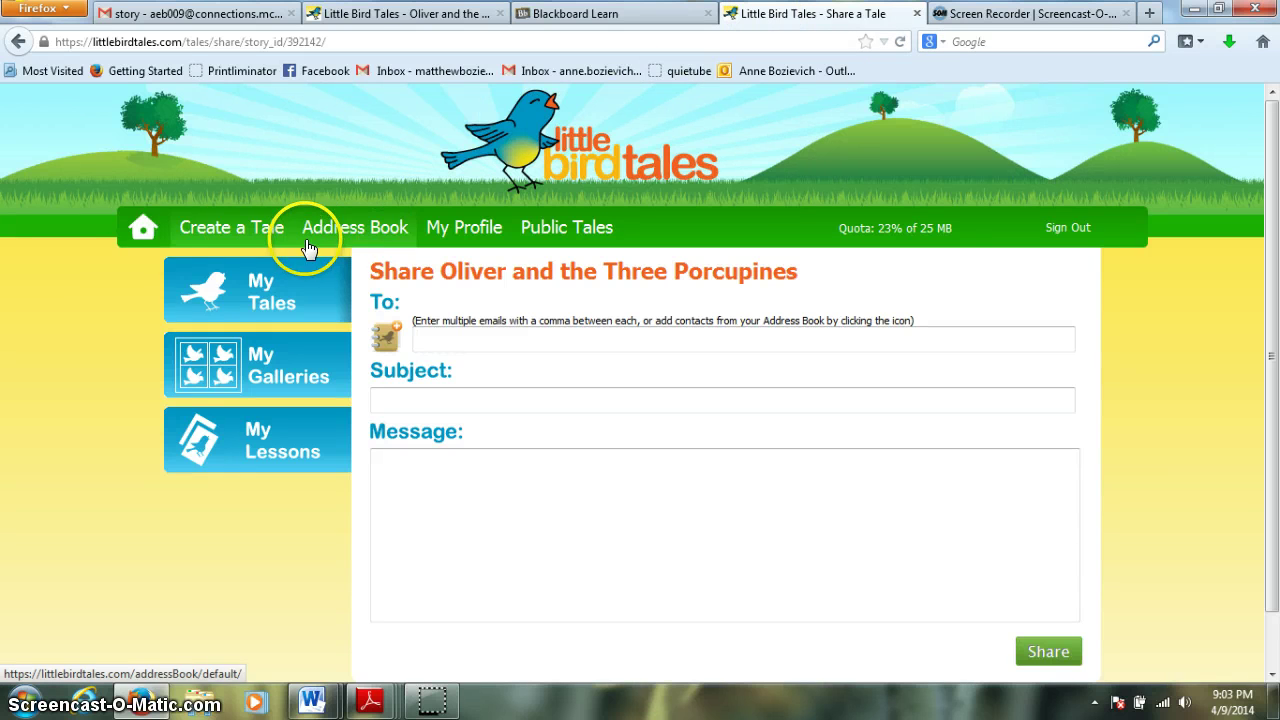
pyautogui.click(145, 237)
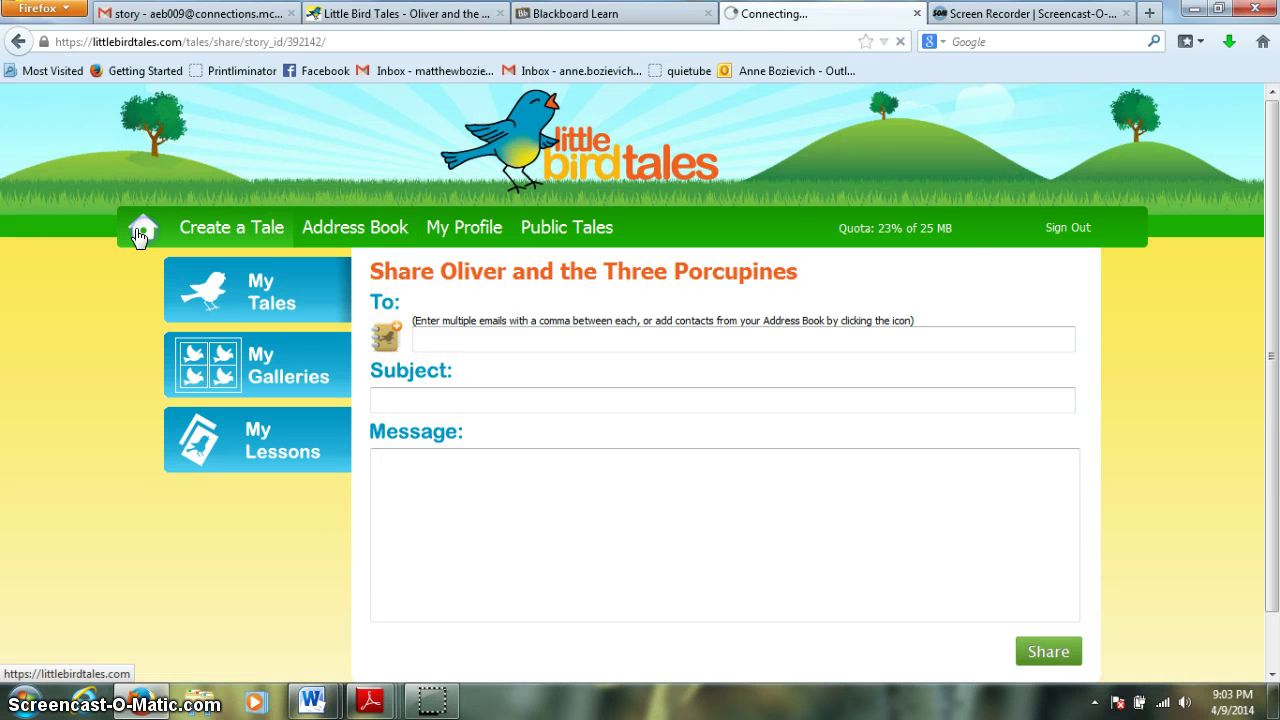